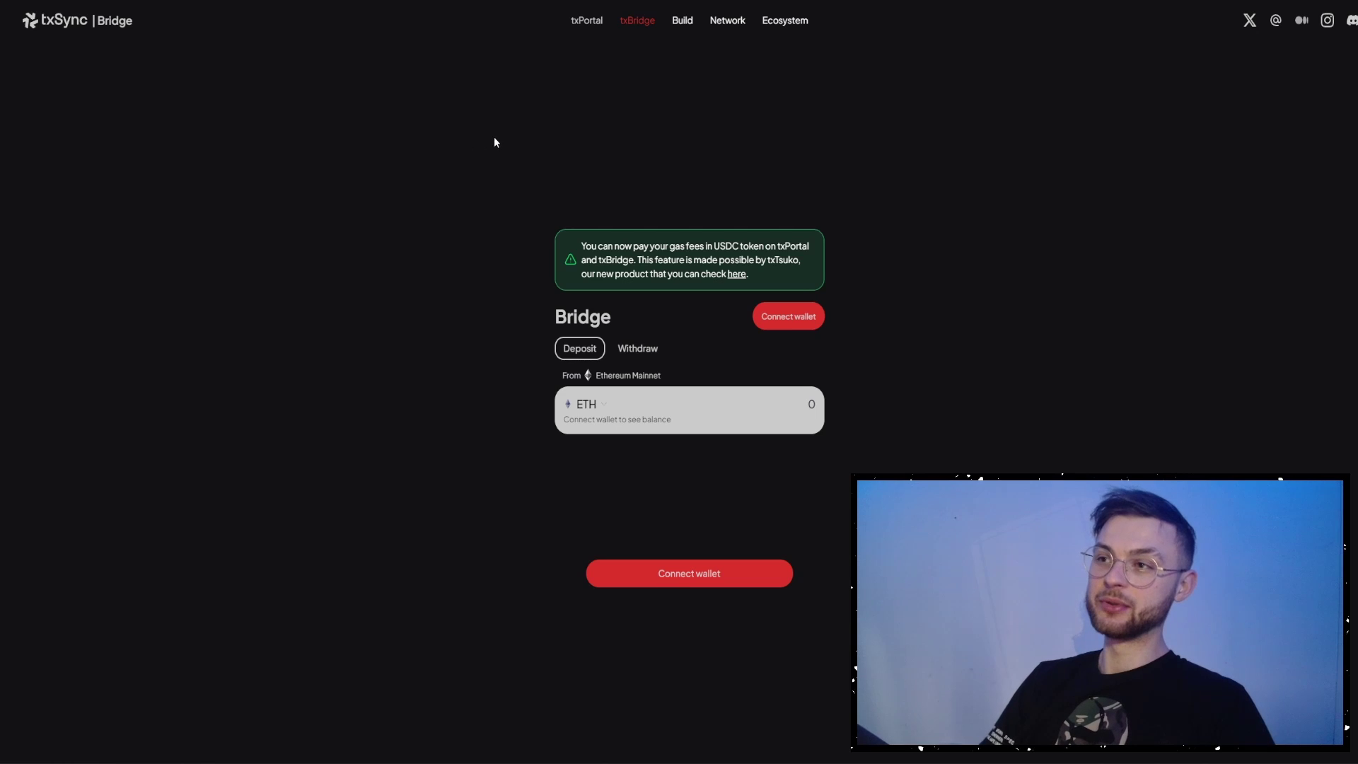
- Look over the txPortal page, then return to the txBridge page
click(586, 30)
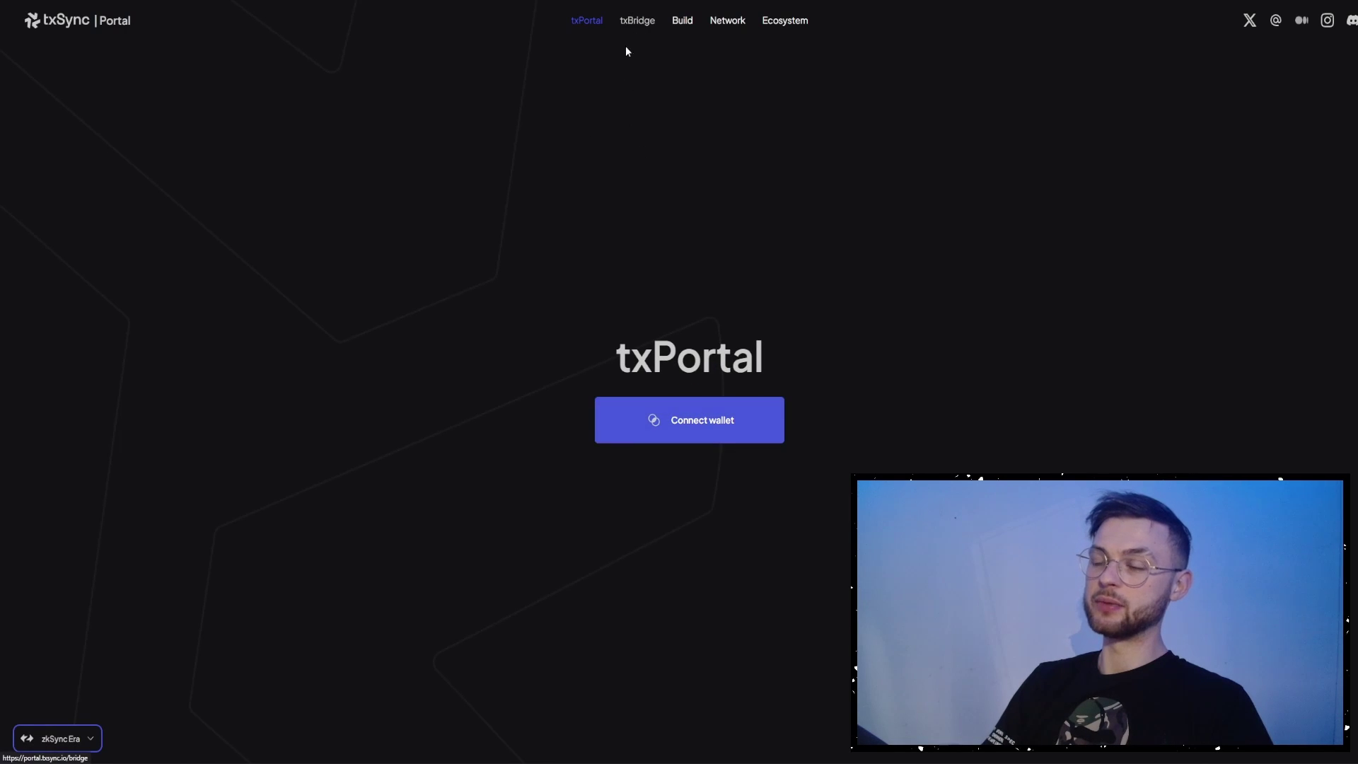
key(alt+Left)
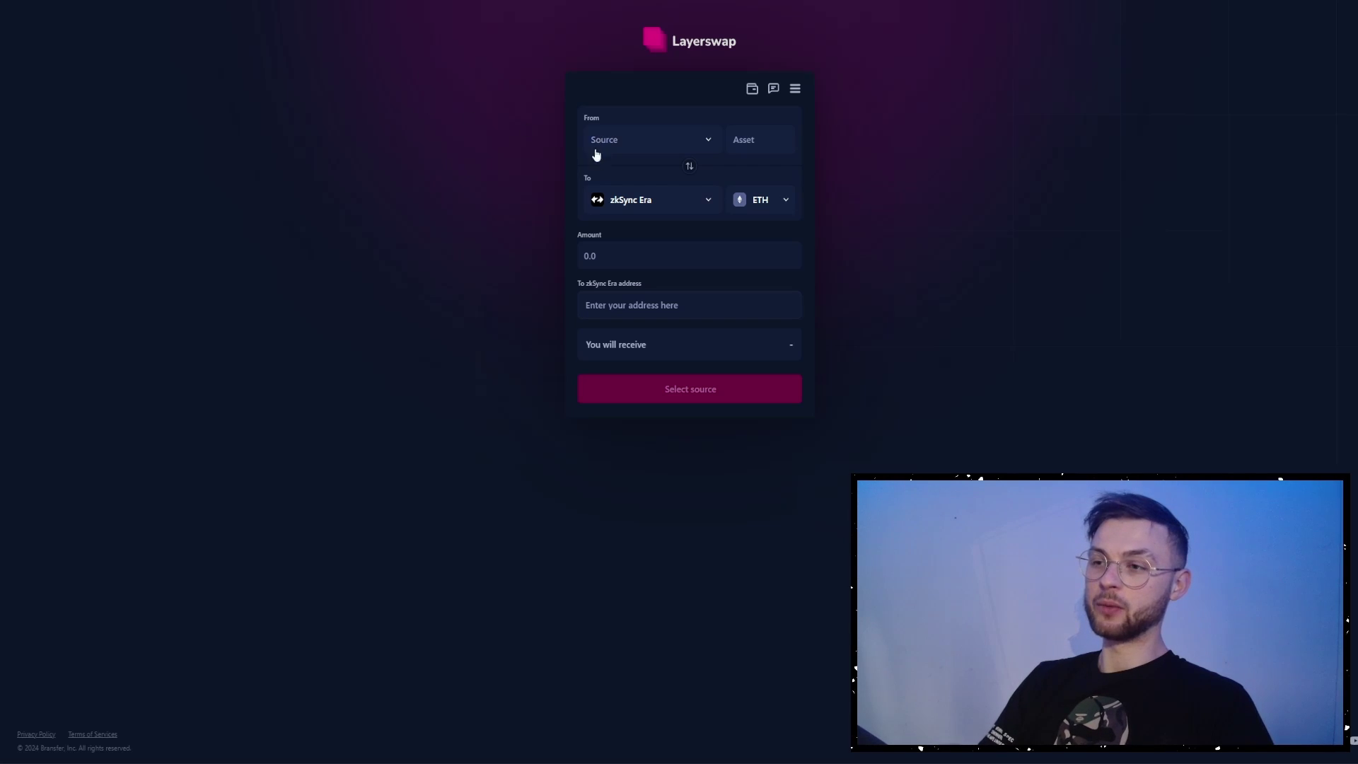
- Choose Starknet as Layerswap's source network in place of Avalanche, and check its available assets
click(618, 141)
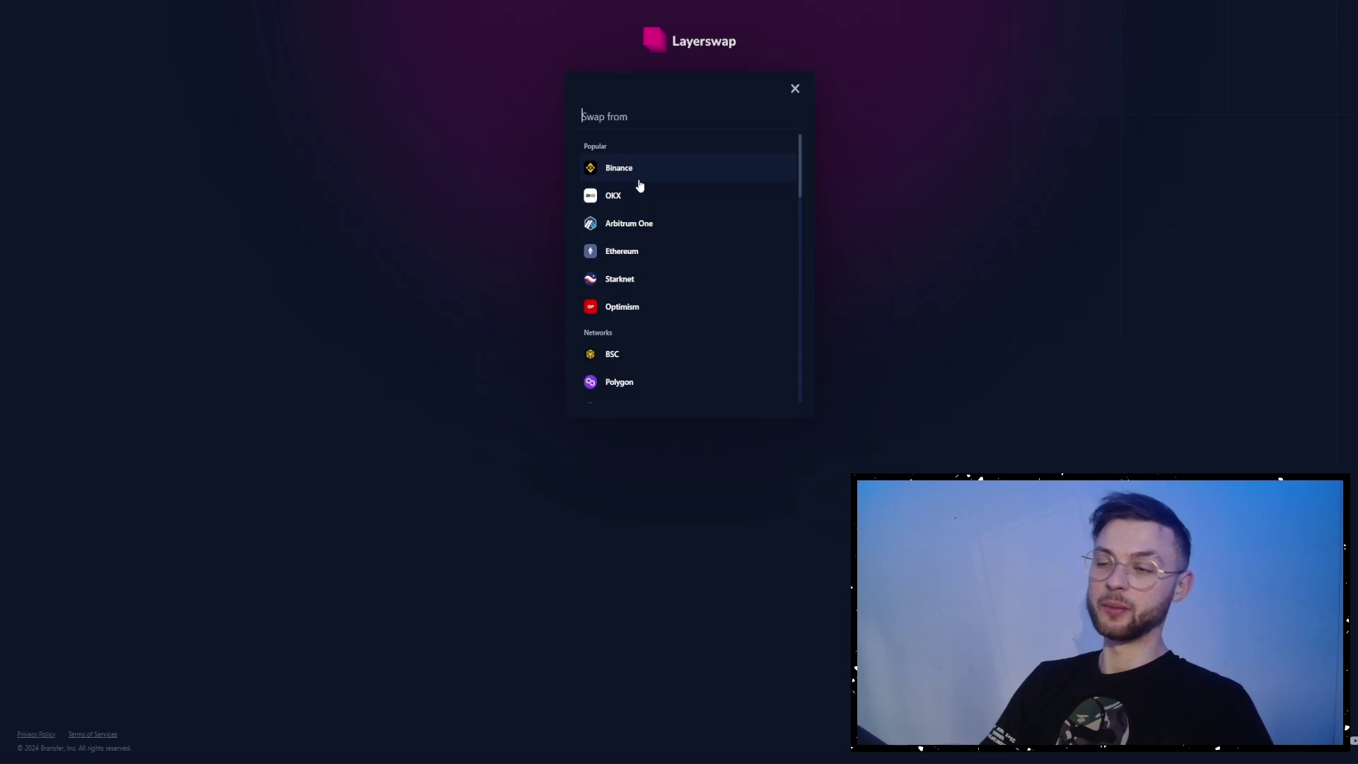
scroll(649, 221, down, 3)
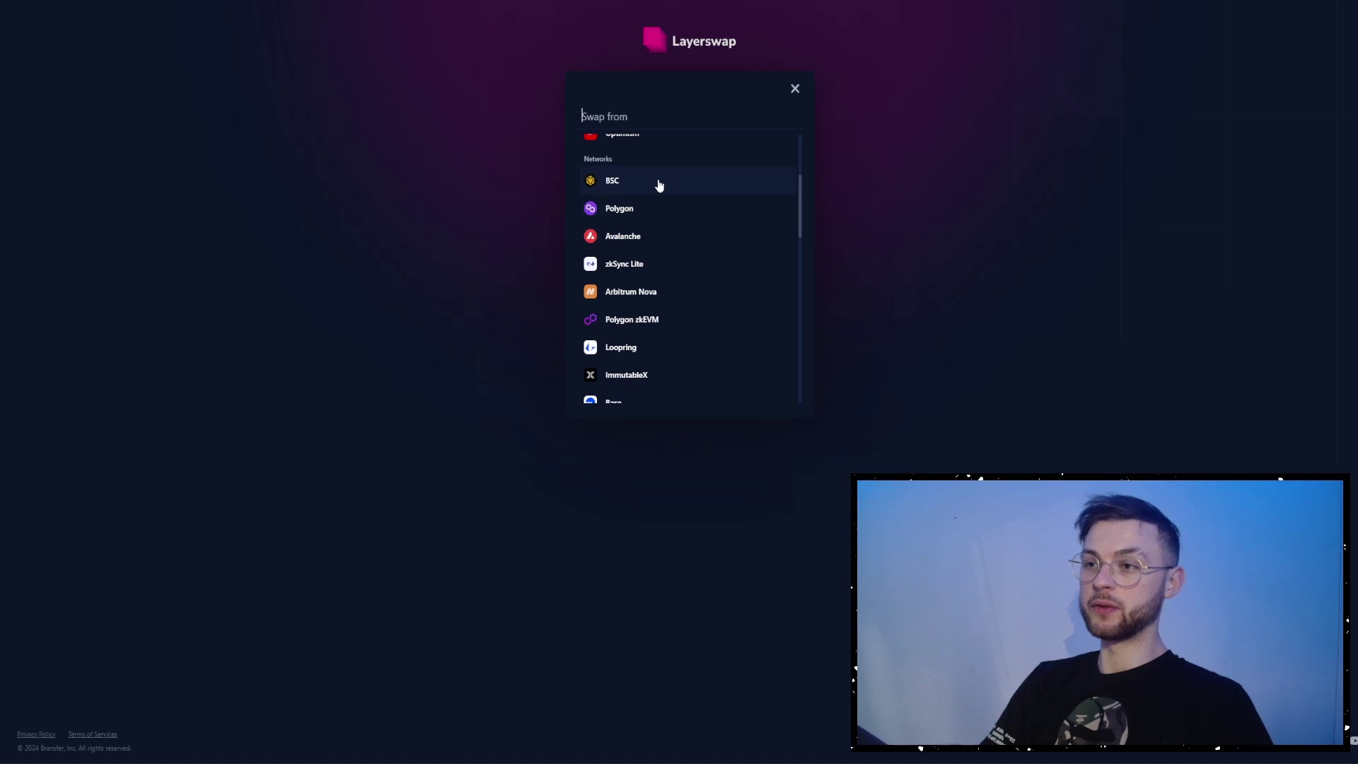
click(640, 241)
click(657, 142)
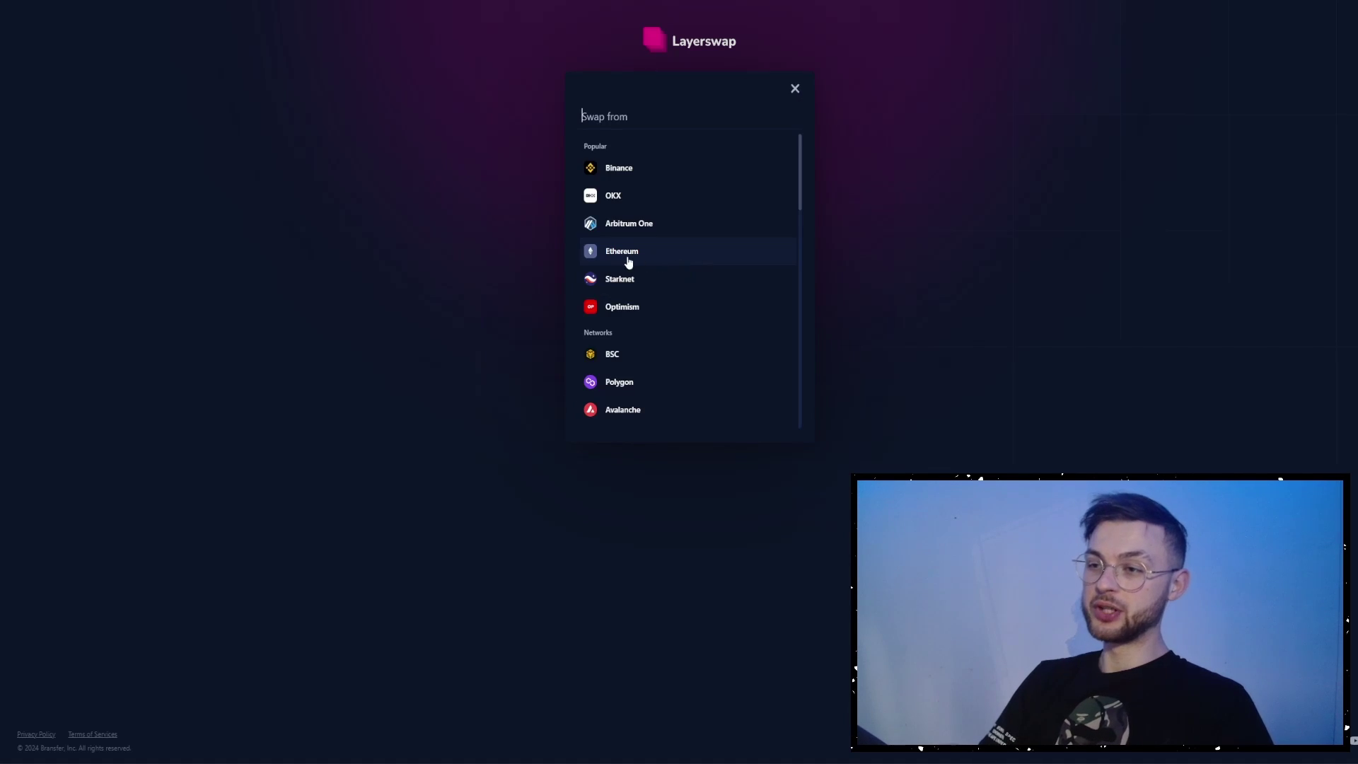
click(642, 281)
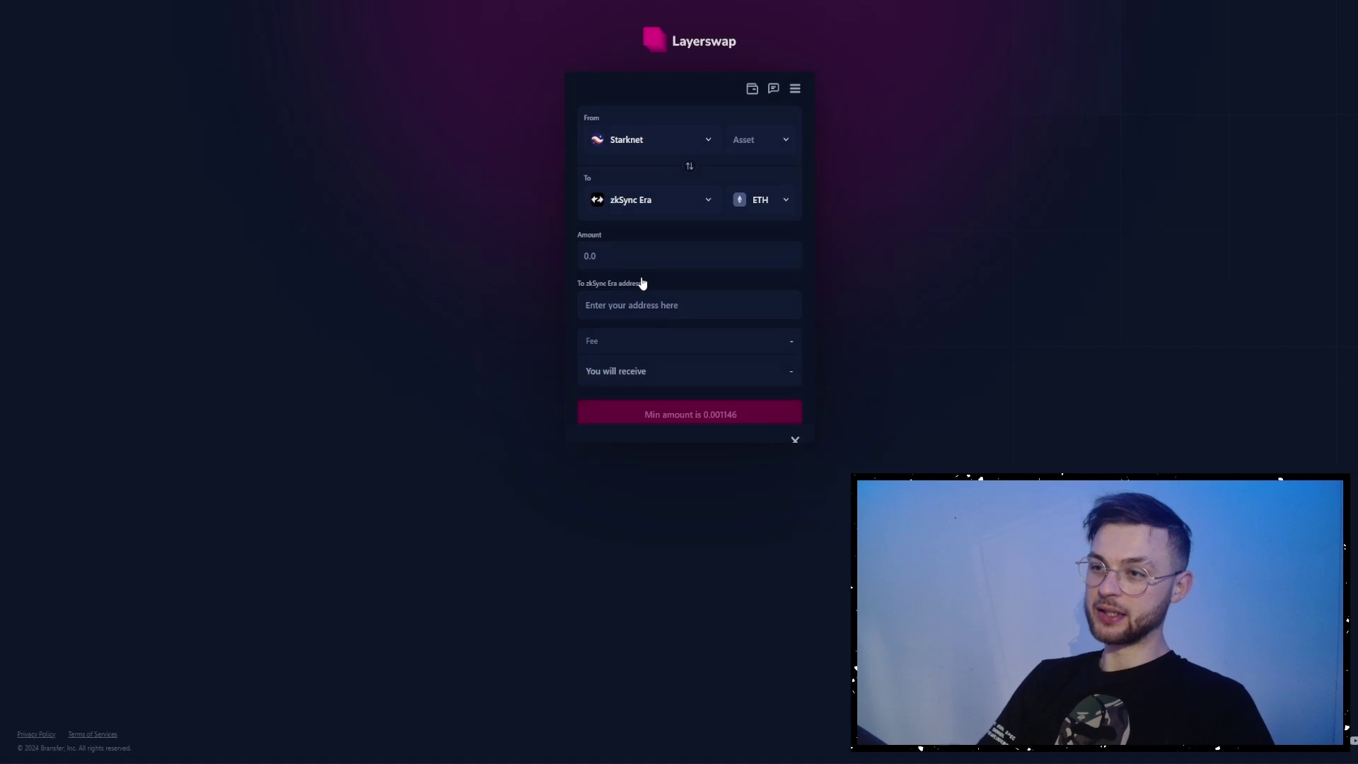
click(764, 145)
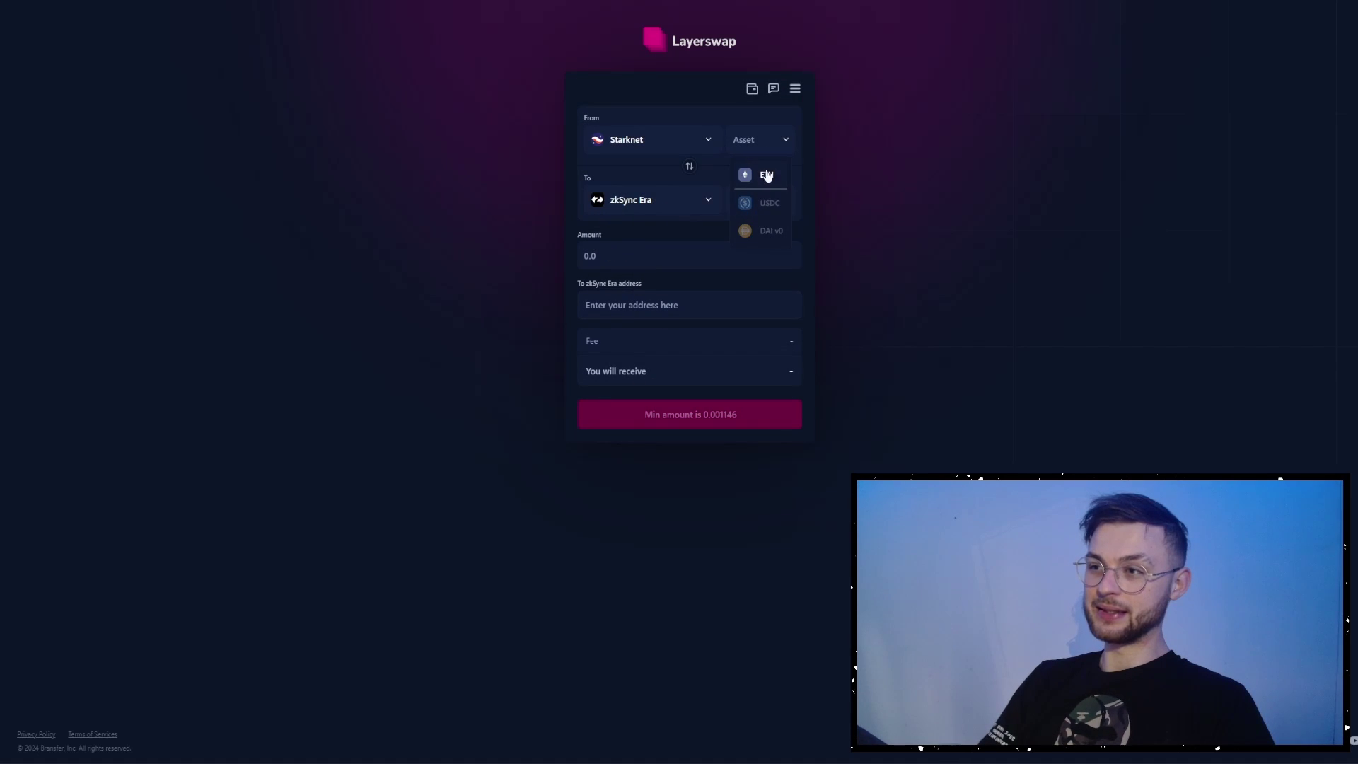
click(628, 489)
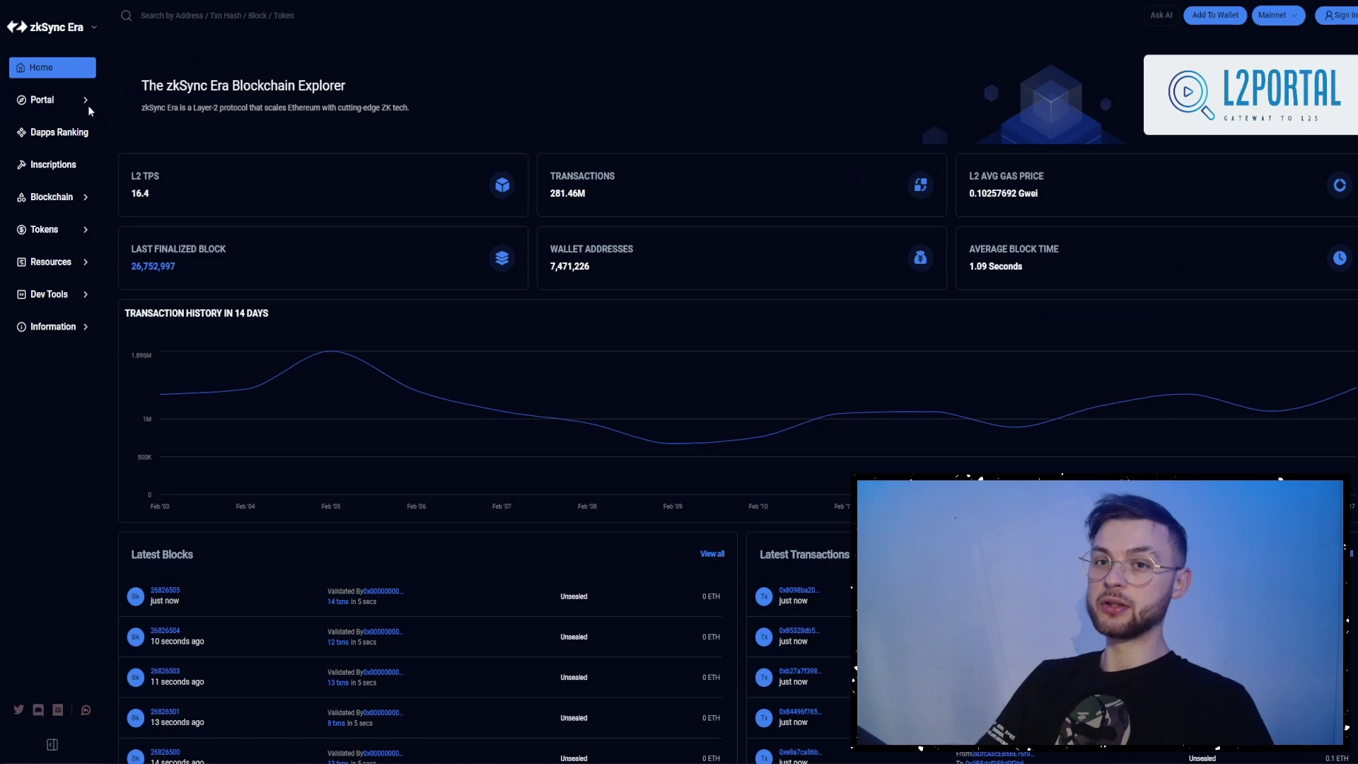
- Open the Bridge page from the explorer's Portal menu in the sidebar
mouse_move(88, 102)
click(131, 124)
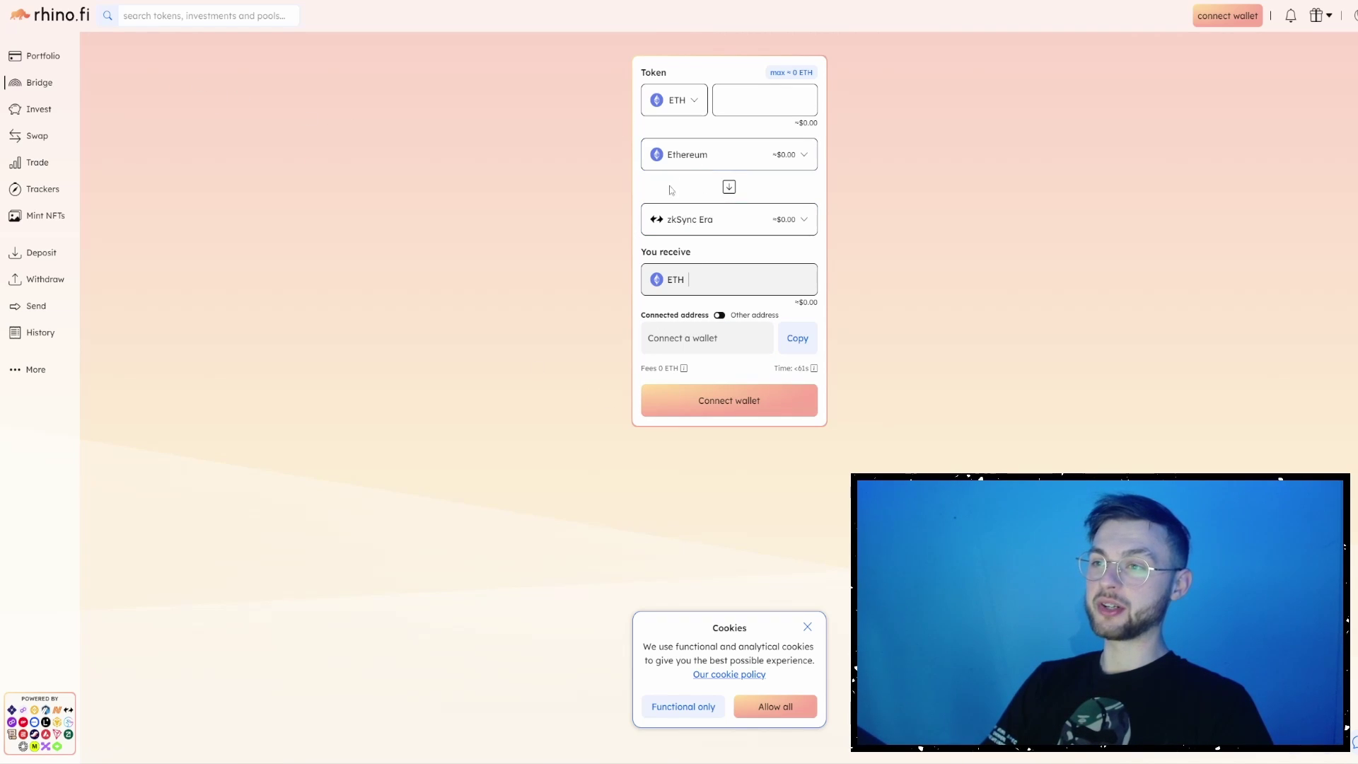
- Check rhino.fi's list of source networks, keeping Ethereum selected
click(697, 155)
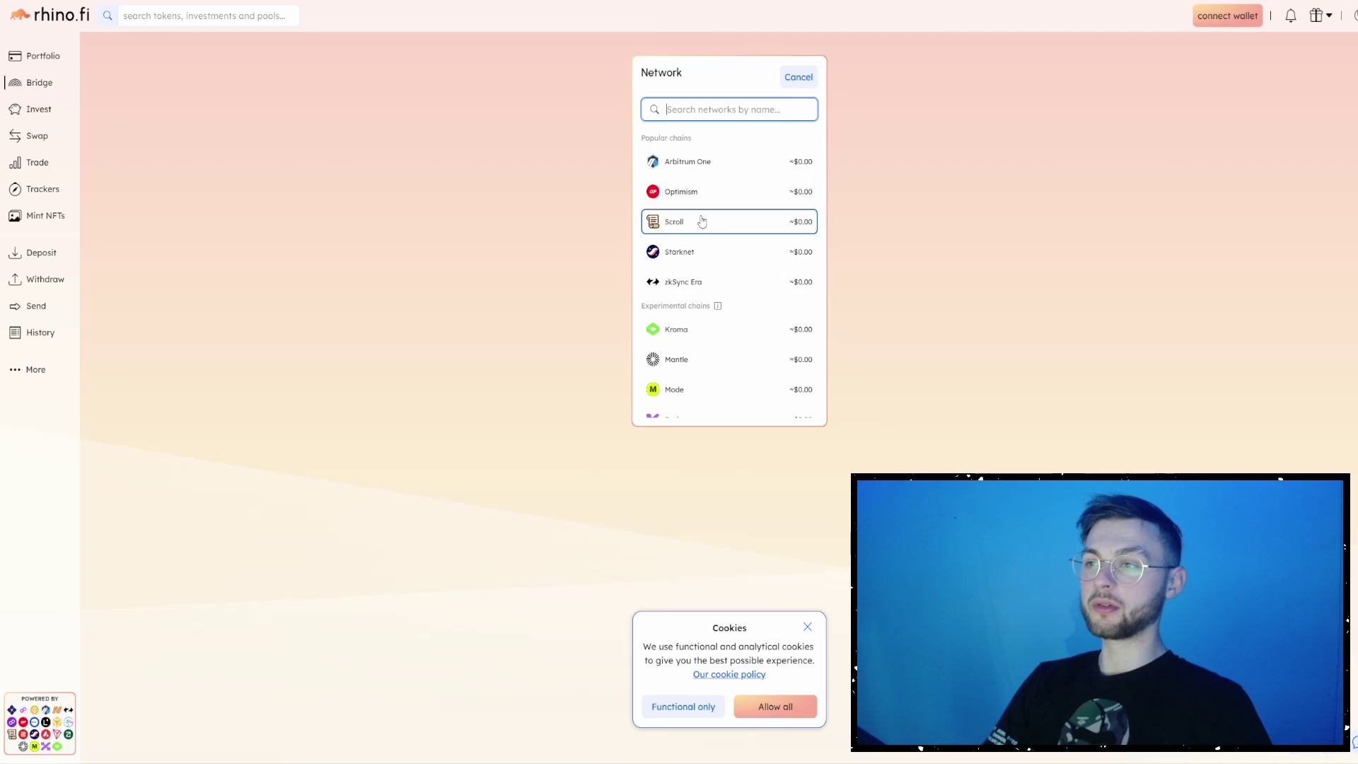
scroll(693, 226, down, 2)
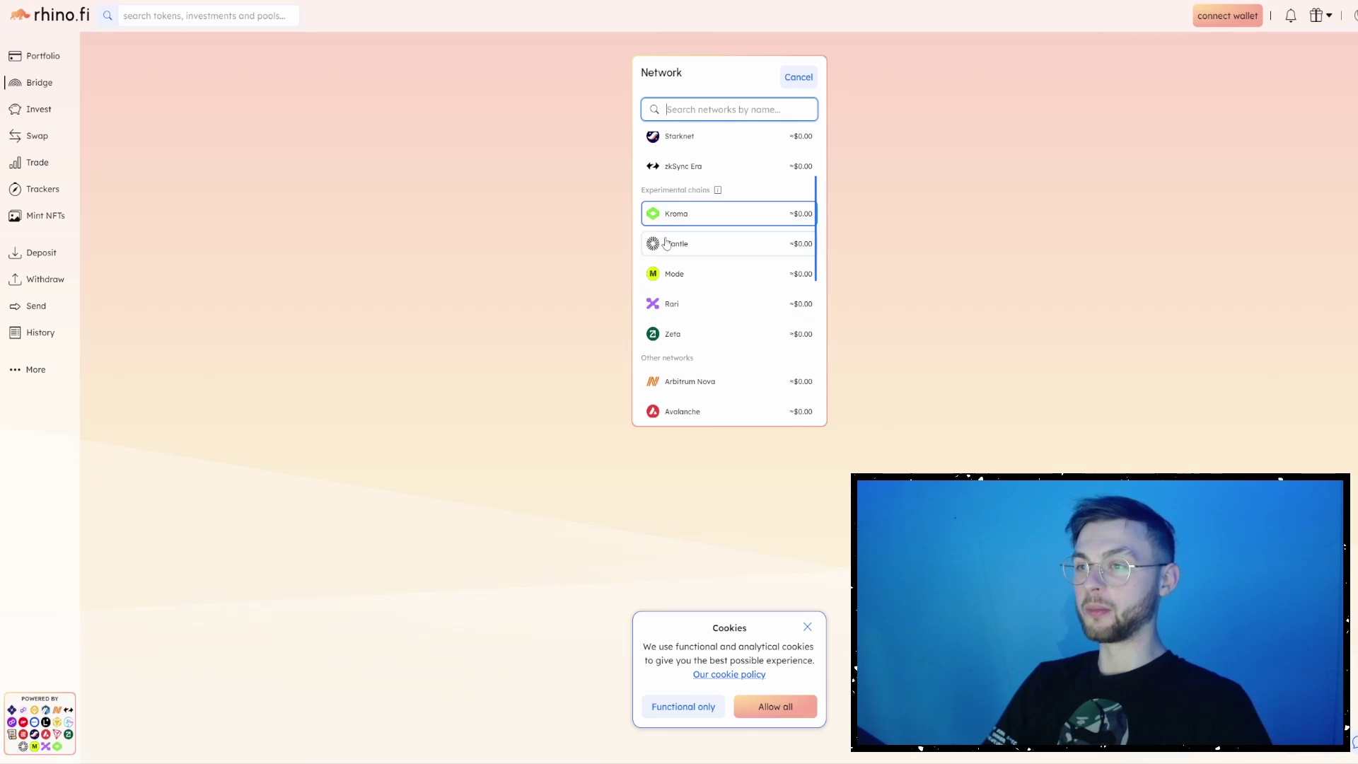
scroll(666, 243, up, 2)
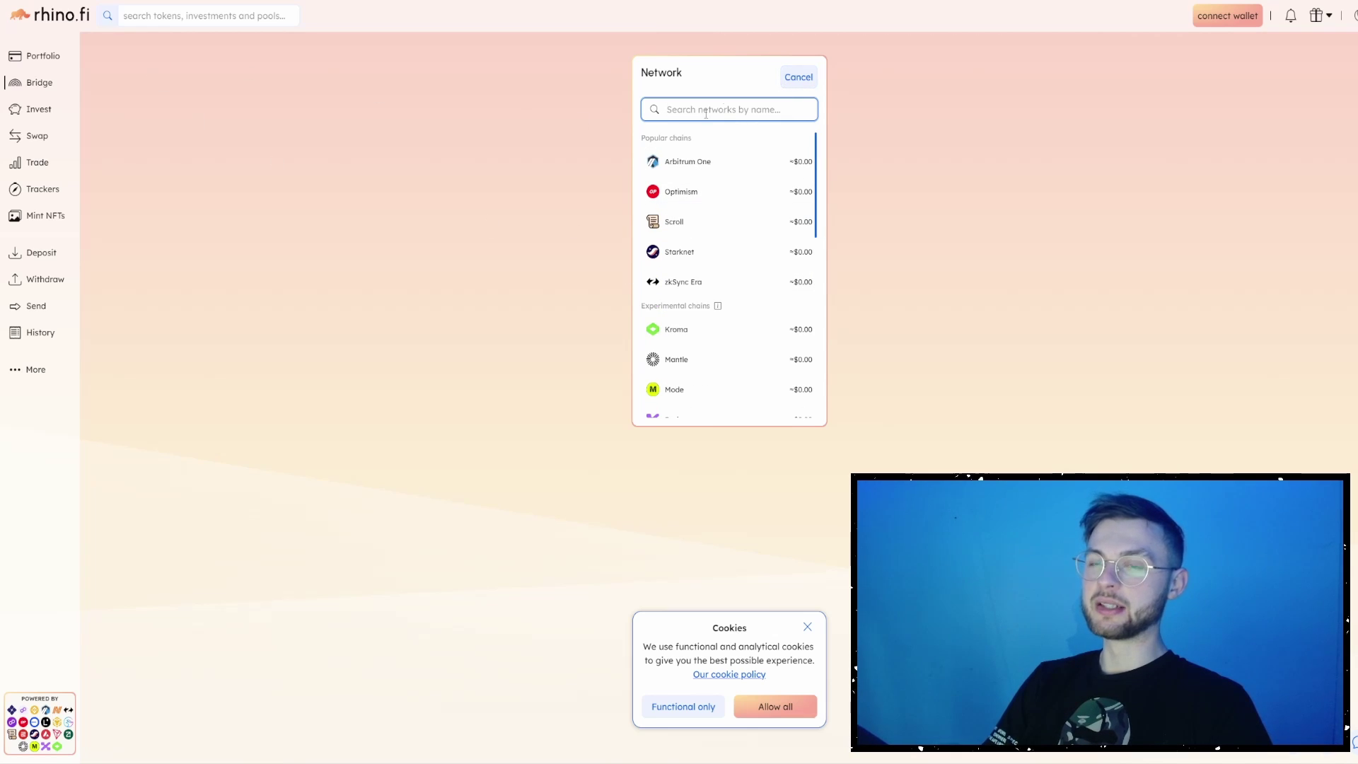
click(798, 76)
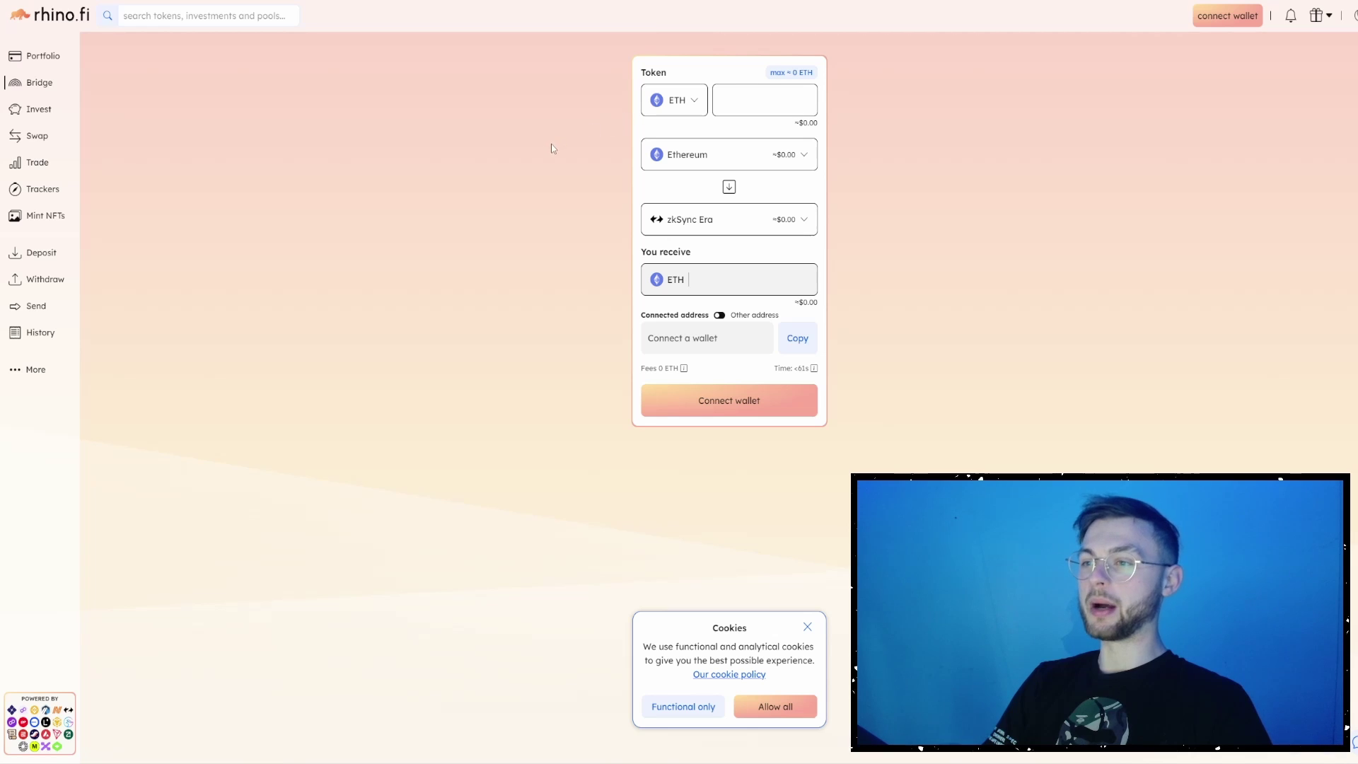
- Visit the Portfolio, Invest, Swap (keeping USDT) and Trade pages, ending on Mint NFTs
click(34, 65)
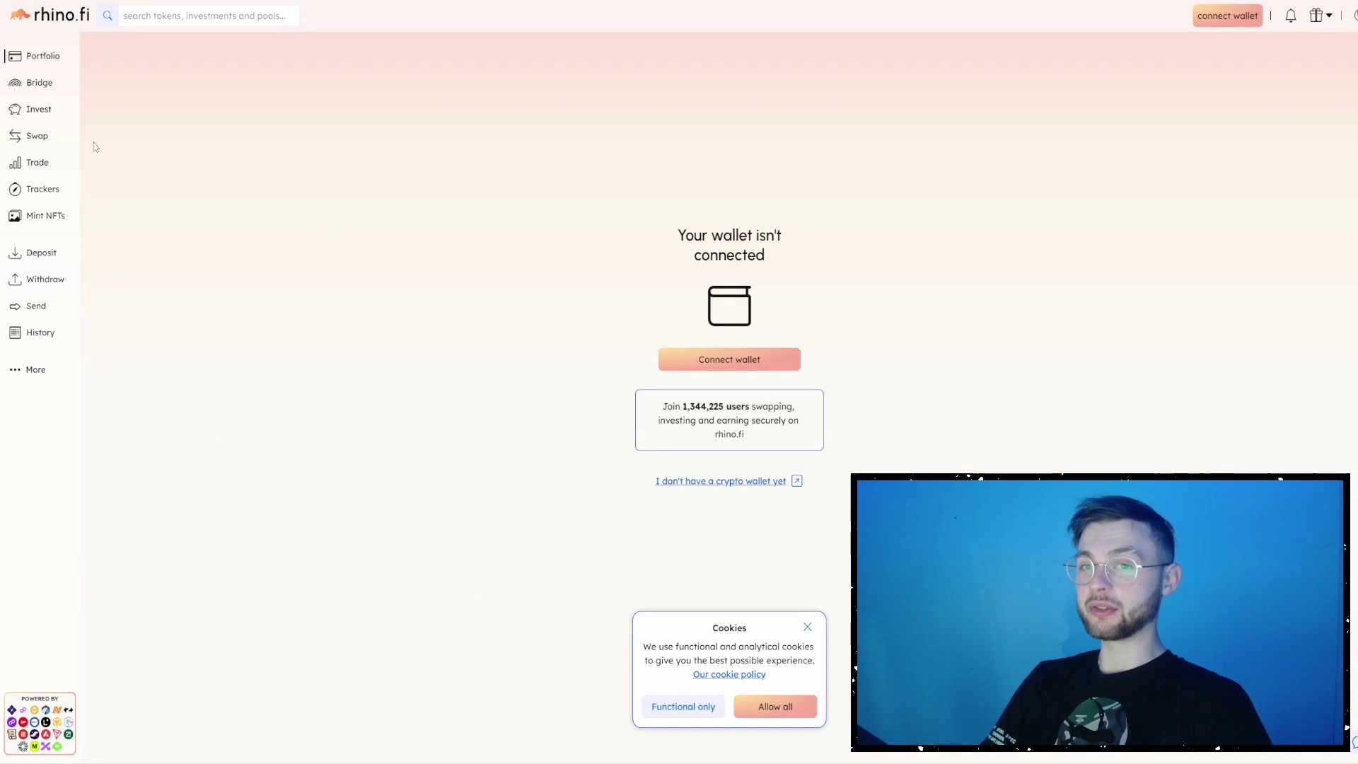
click(28, 112)
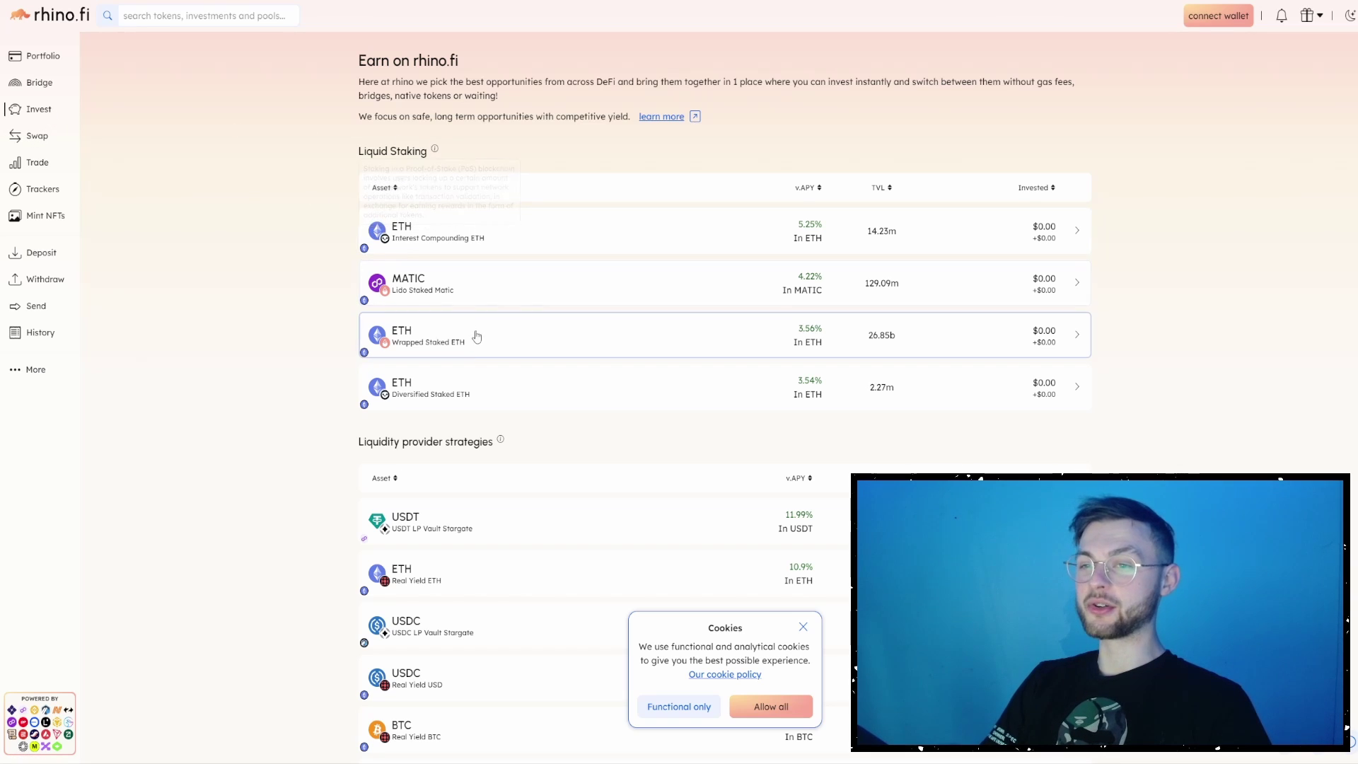
click(39, 136)
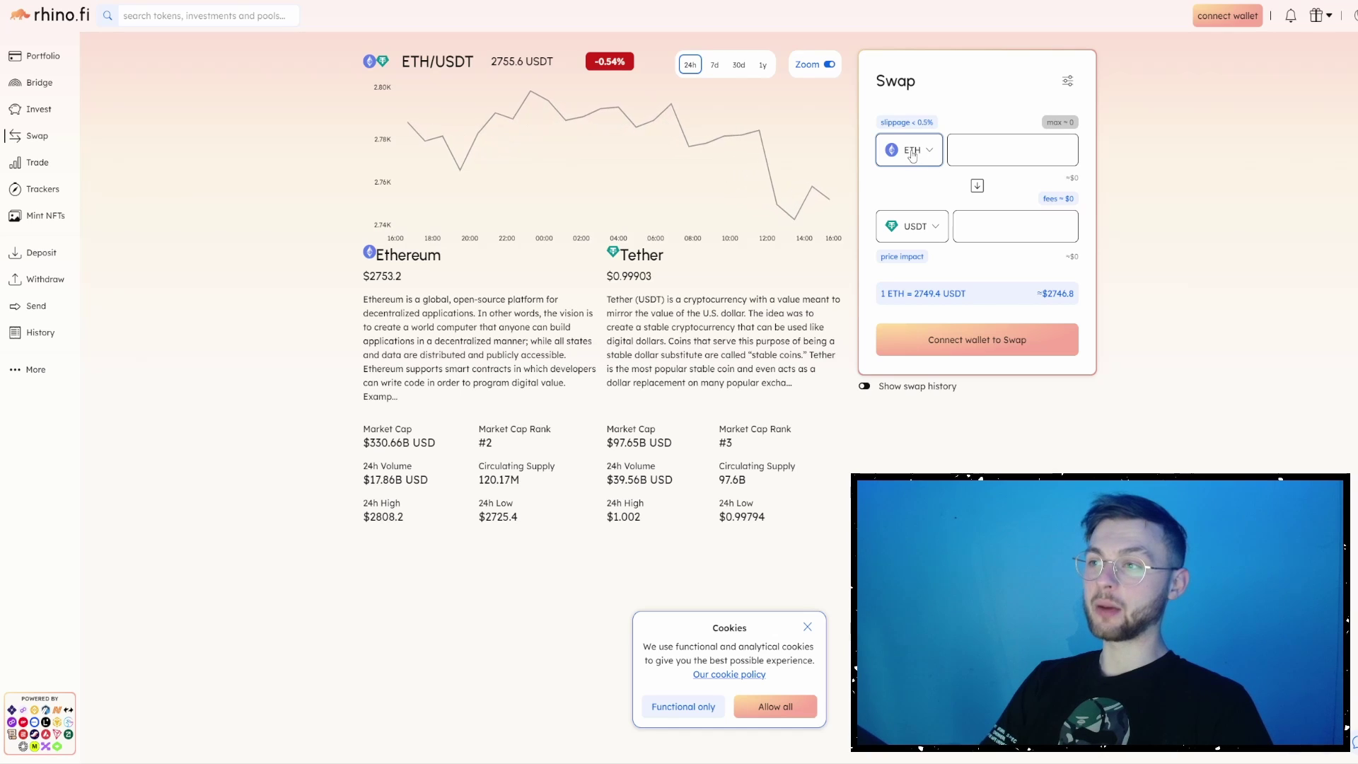
click(910, 227)
click(923, 236)
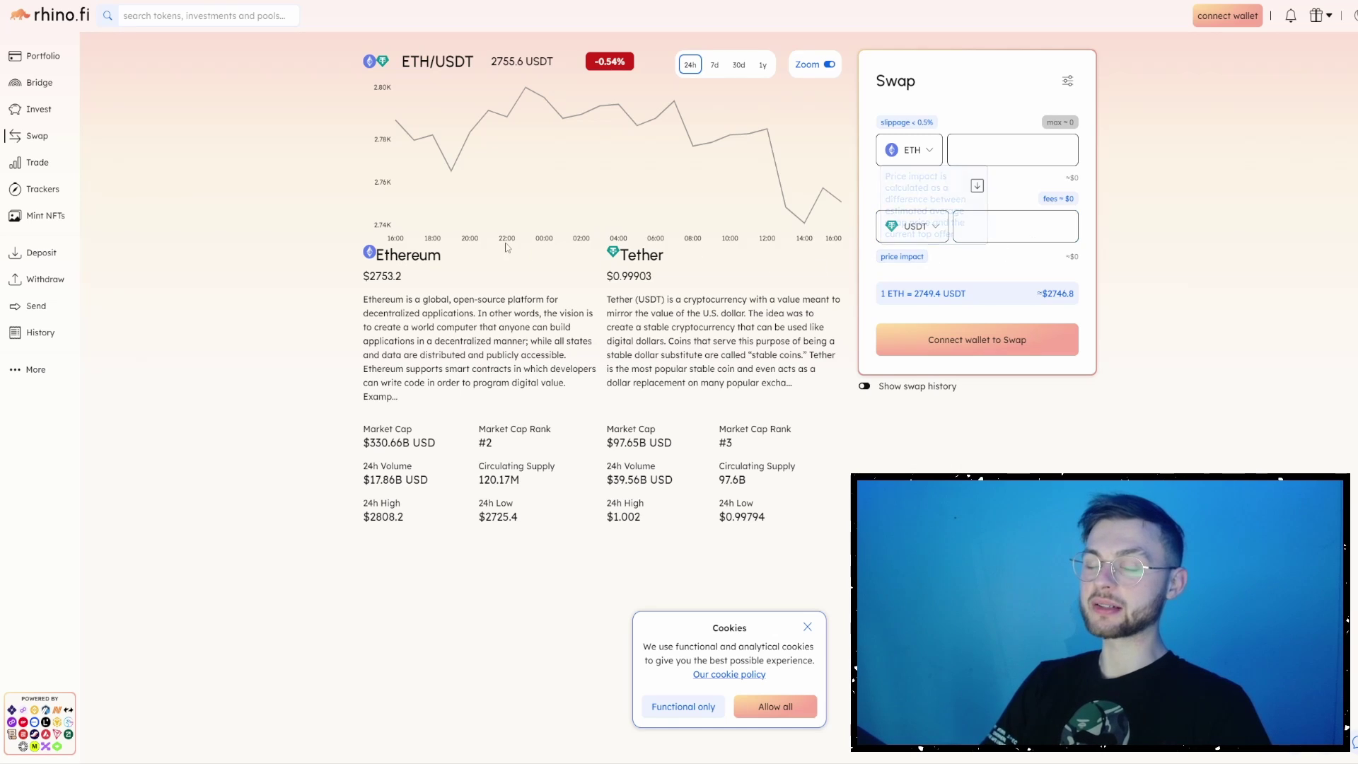
click(37, 163)
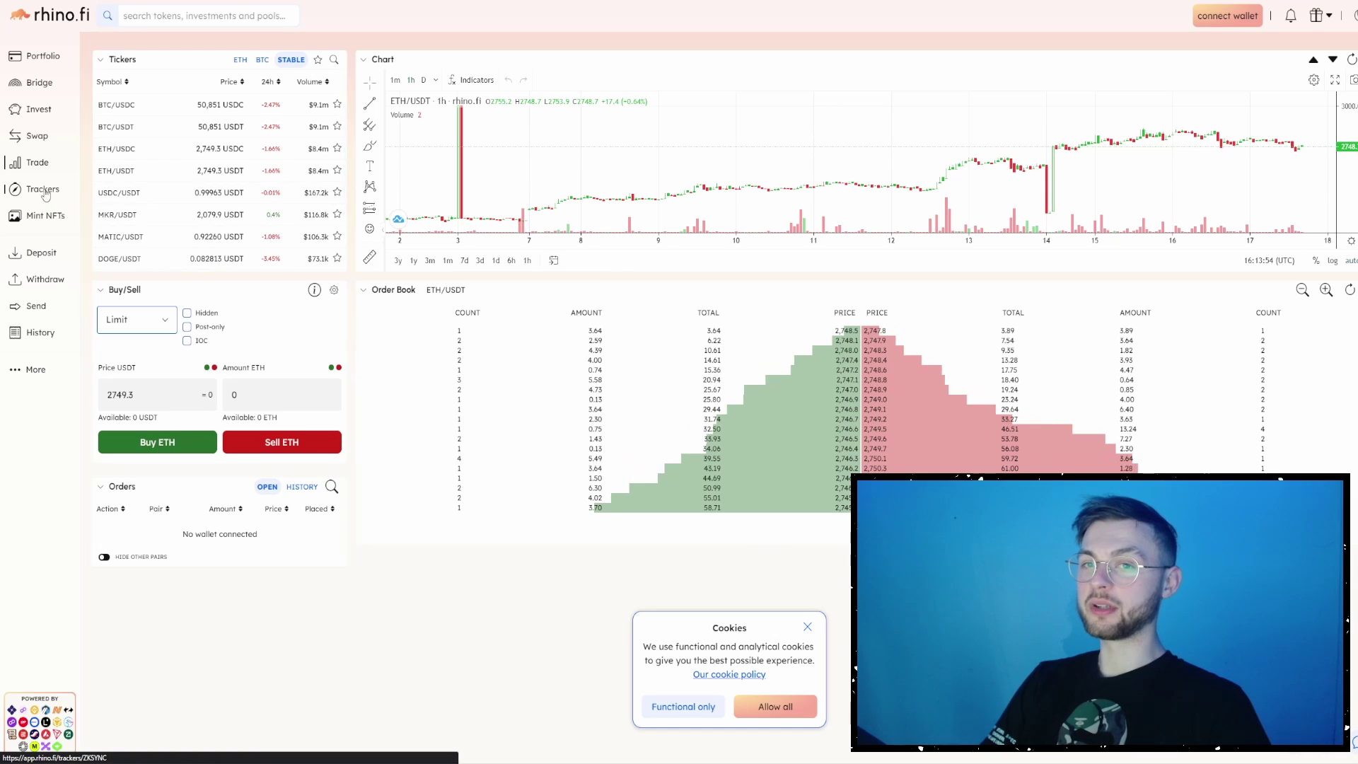
click(43, 222)
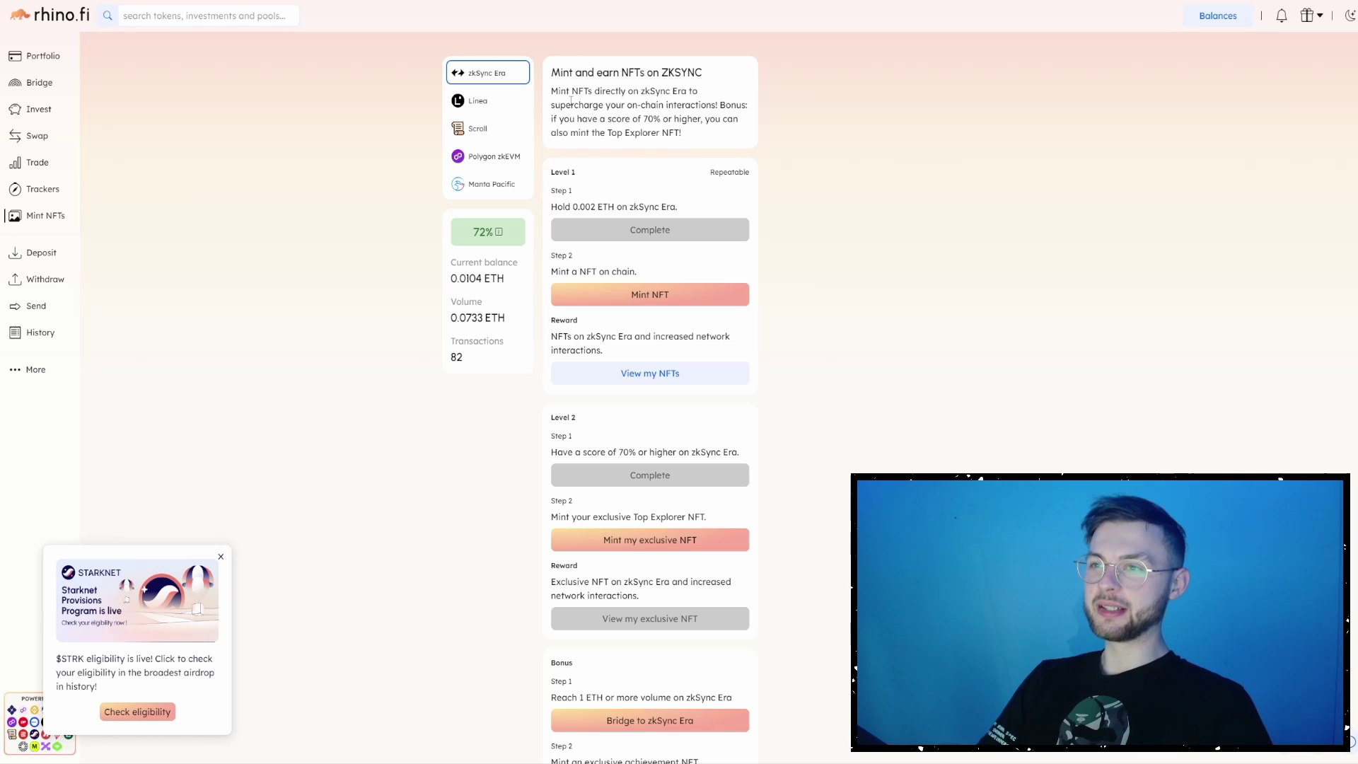
- Read the minting bonus description and the Level 1 holding requirement
drag(591, 94, 668, 104)
click(628, 108)
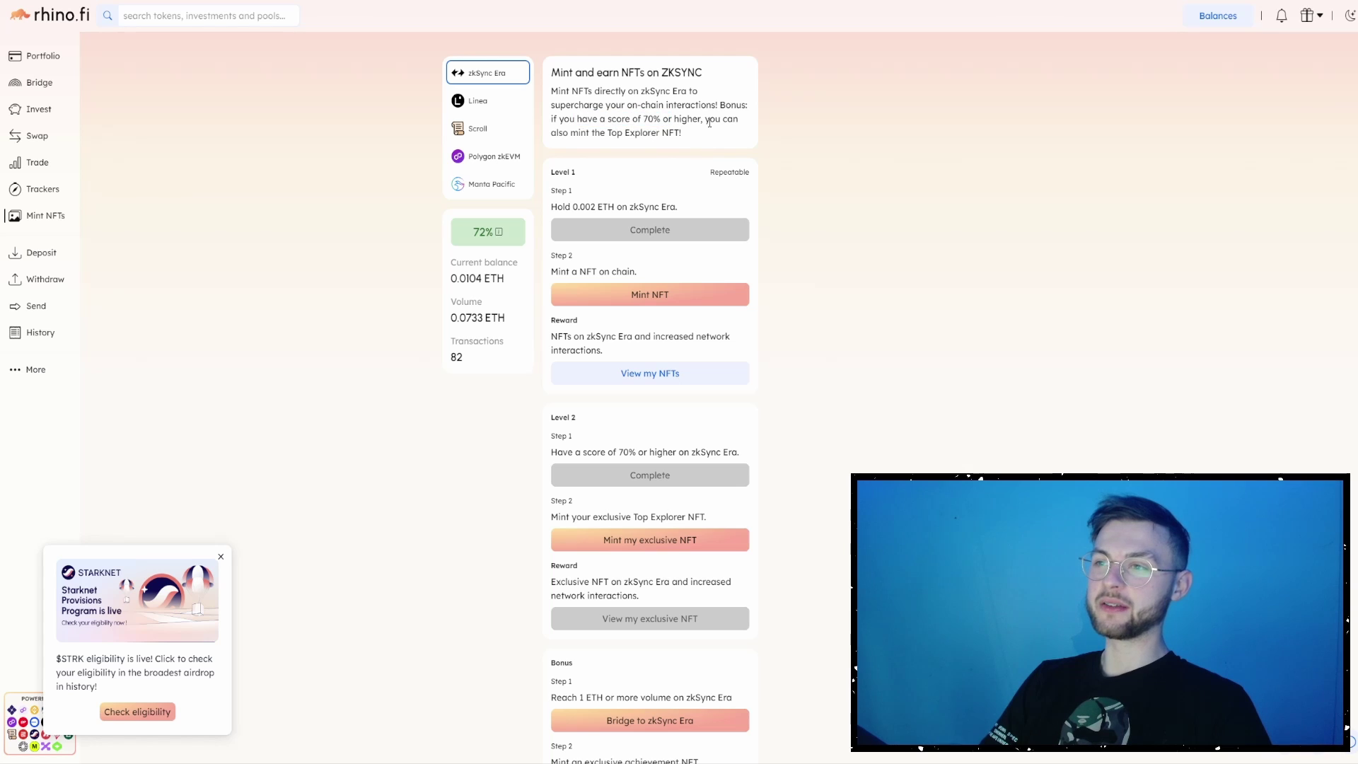
drag(576, 136, 660, 134)
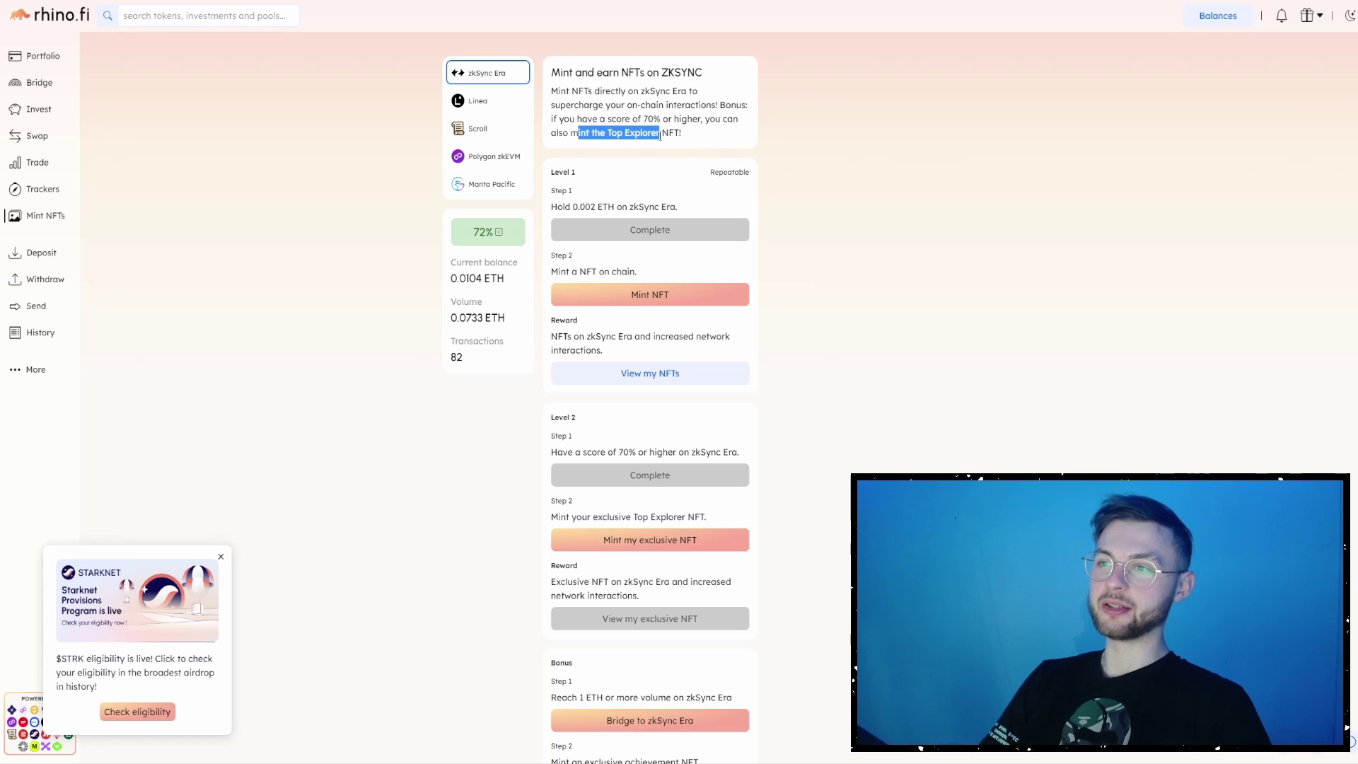
scroll(652, 208, down, 2)
scroll(652, 207, up, 1)
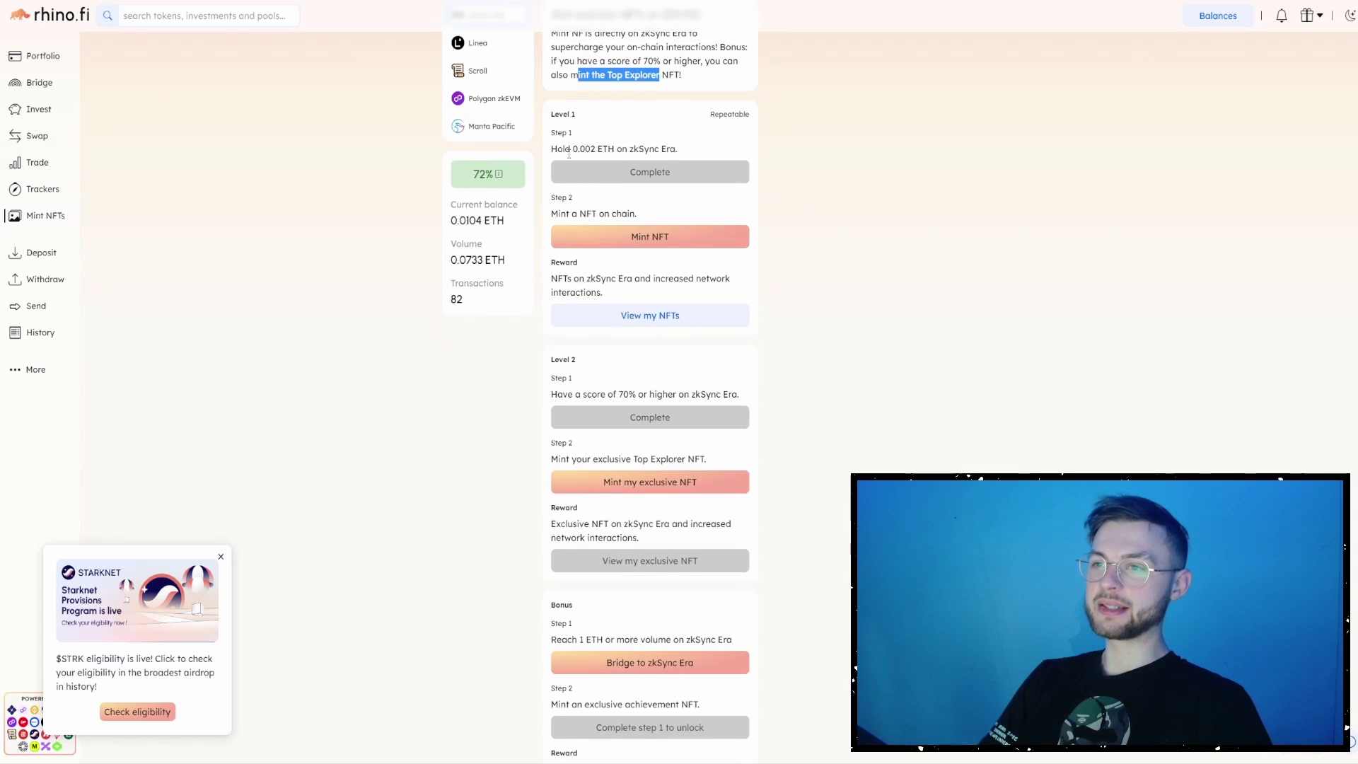
drag(579, 148, 700, 162)
click(609, 146)
click(701, 151)
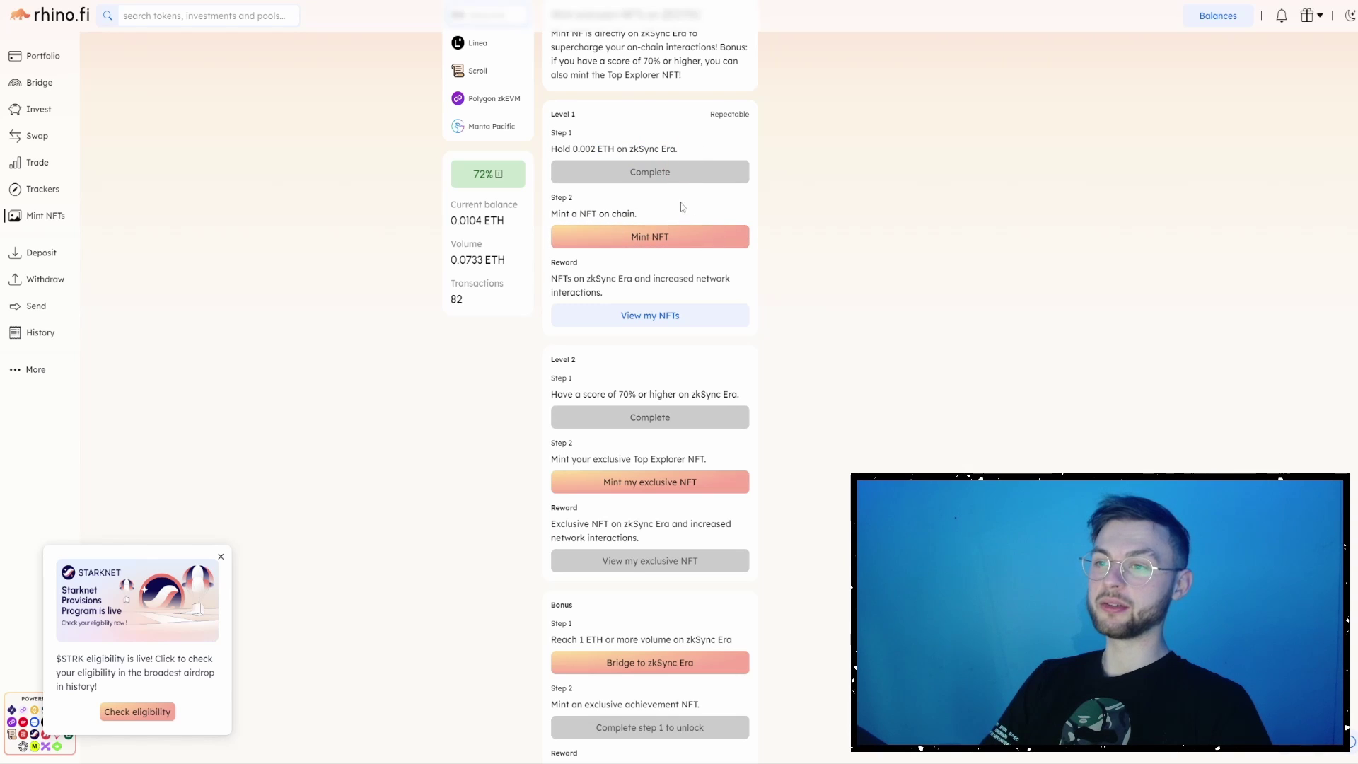
- Mint the Level 1 NFT with wallet approval, then start the Top Explorer NFT mint
click(690, 233)
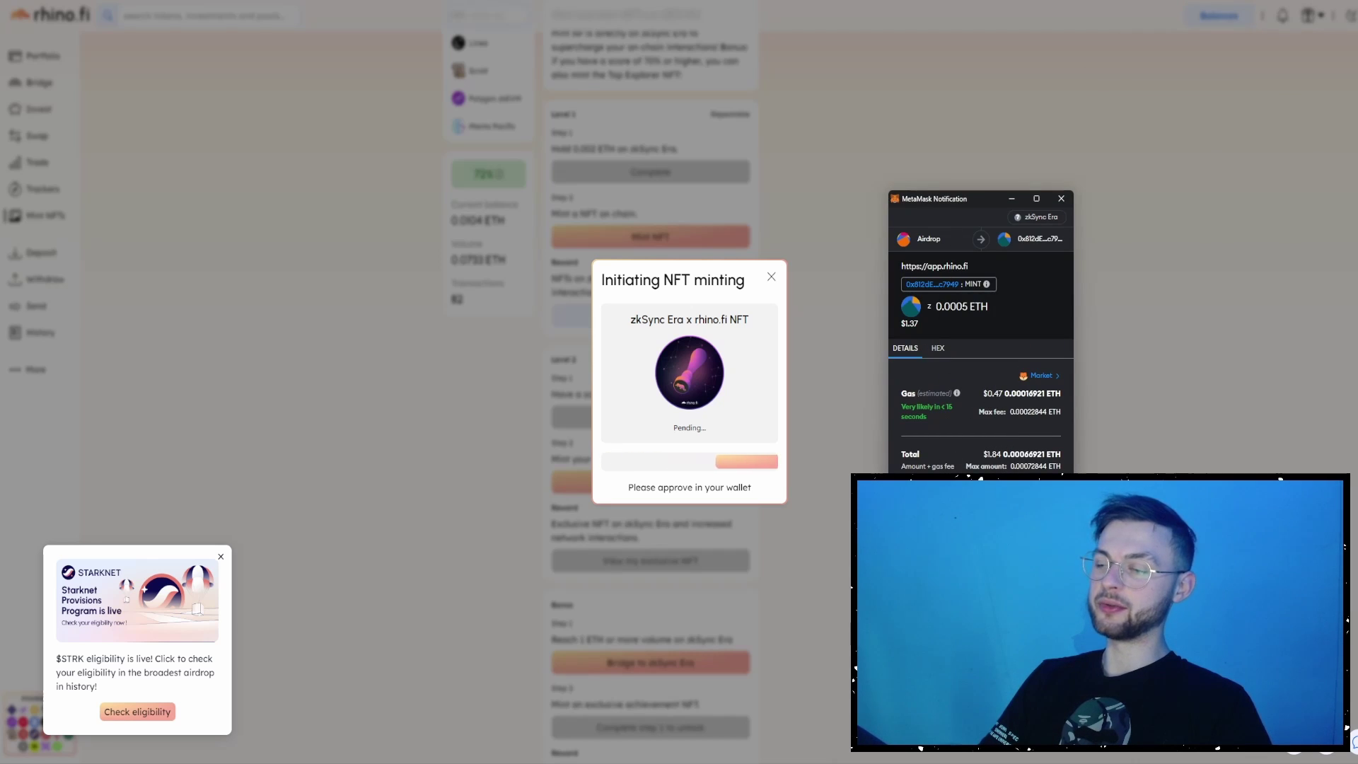
click(1025, 616)
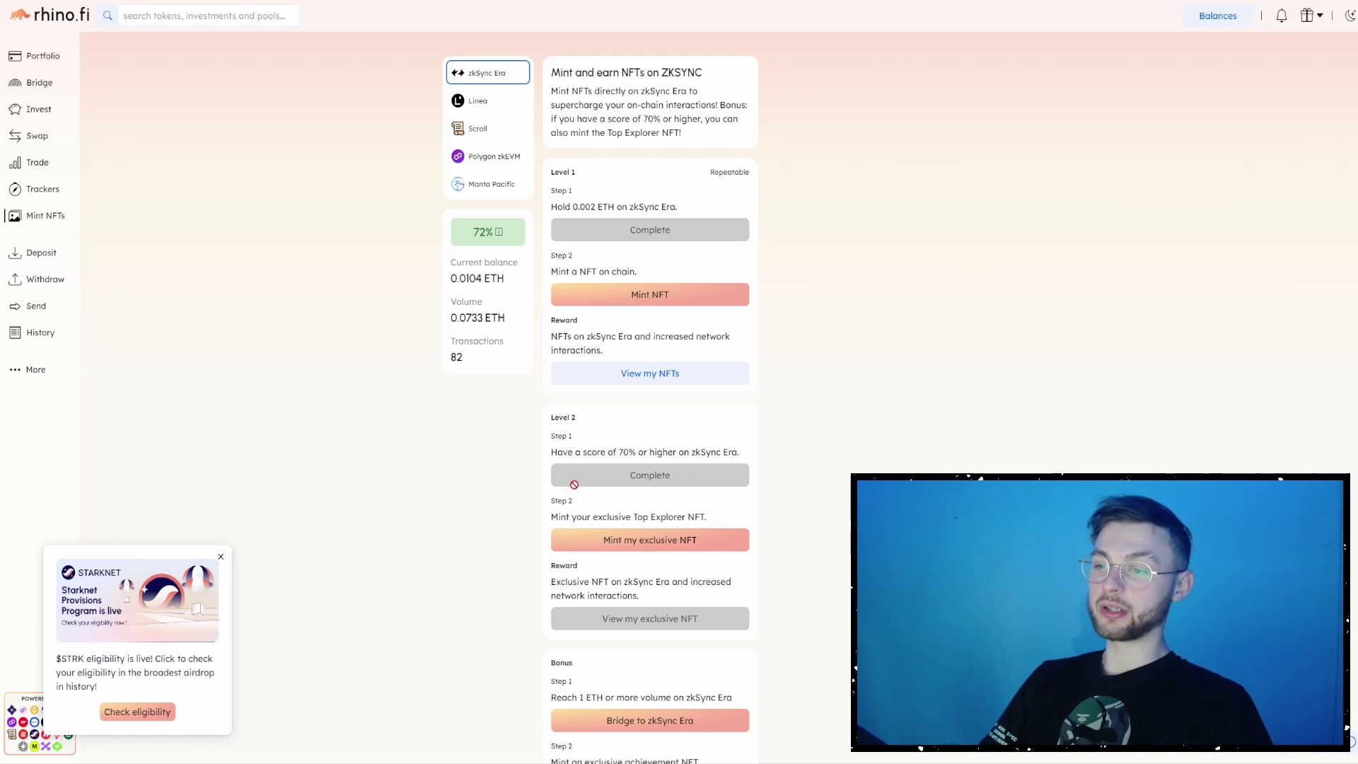
scroll(571, 483, down, 2)
click(611, 427)
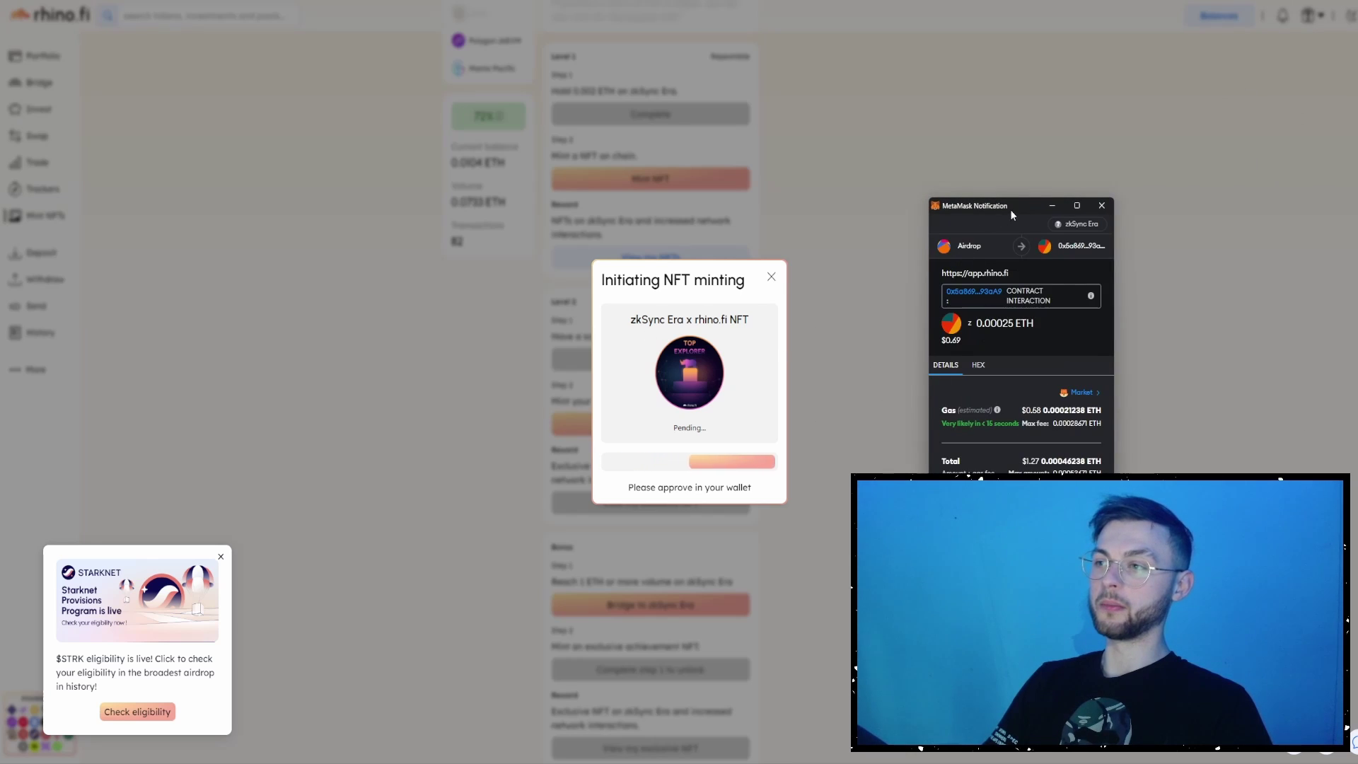
drag(1010, 210, 932, 209)
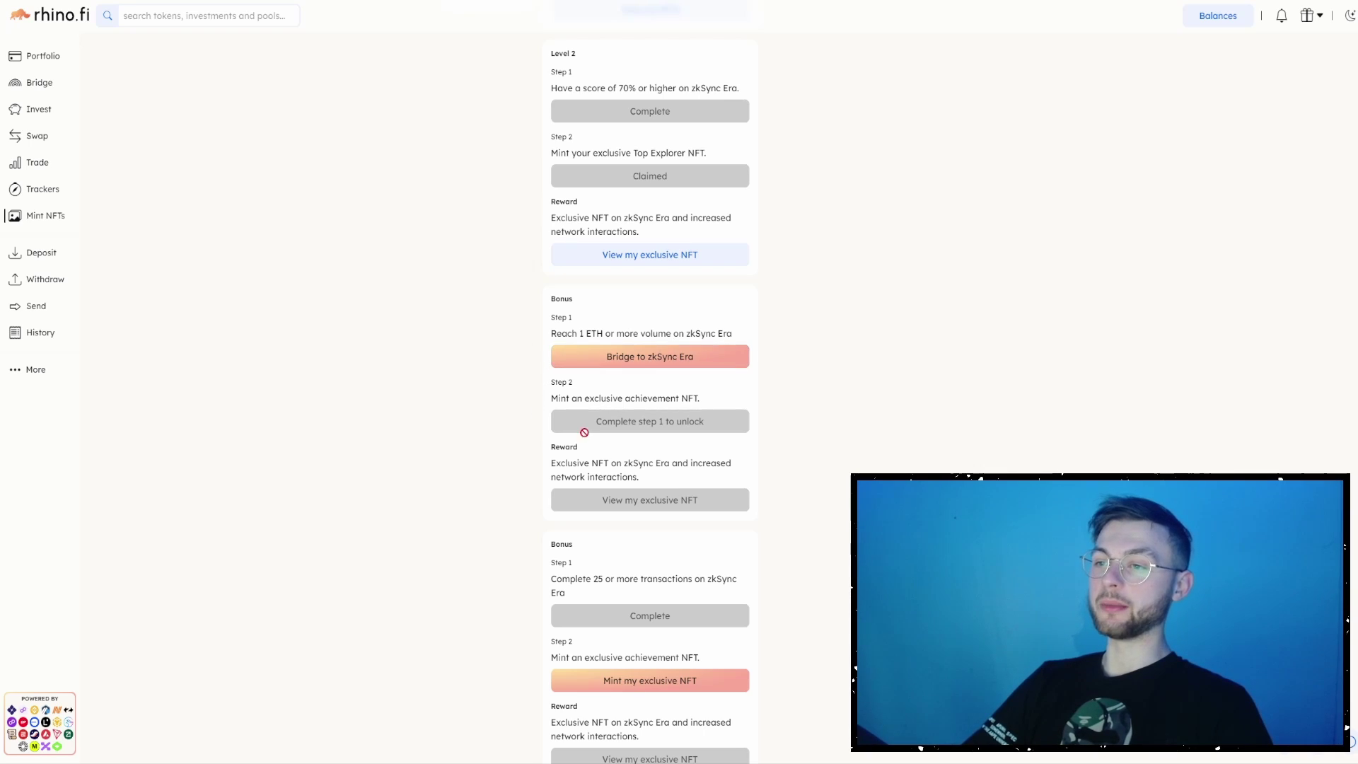
- Scroll to the Bonus 25-transactions step and start minting its exclusive achievement NFT
scroll(650, 389, up, 1)
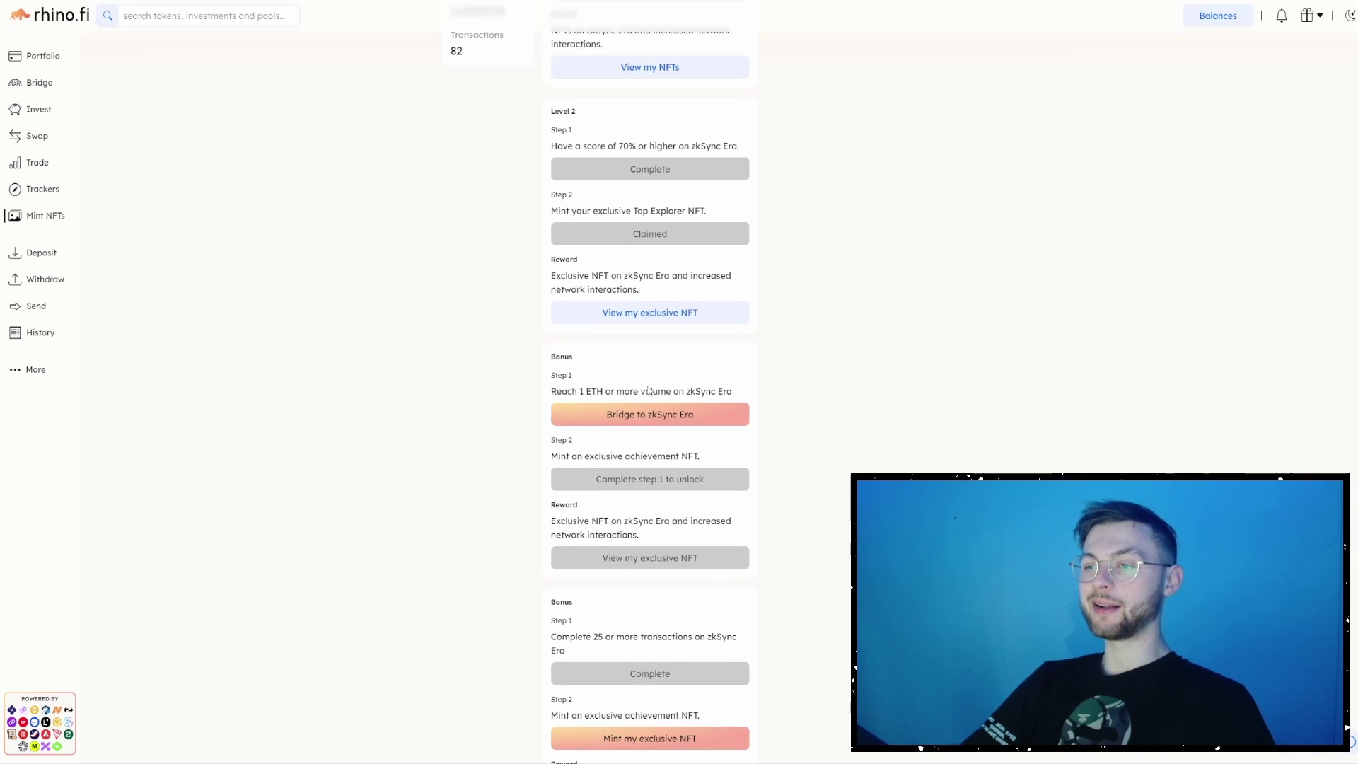
drag(556, 391, 759, 381)
click(715, 443)
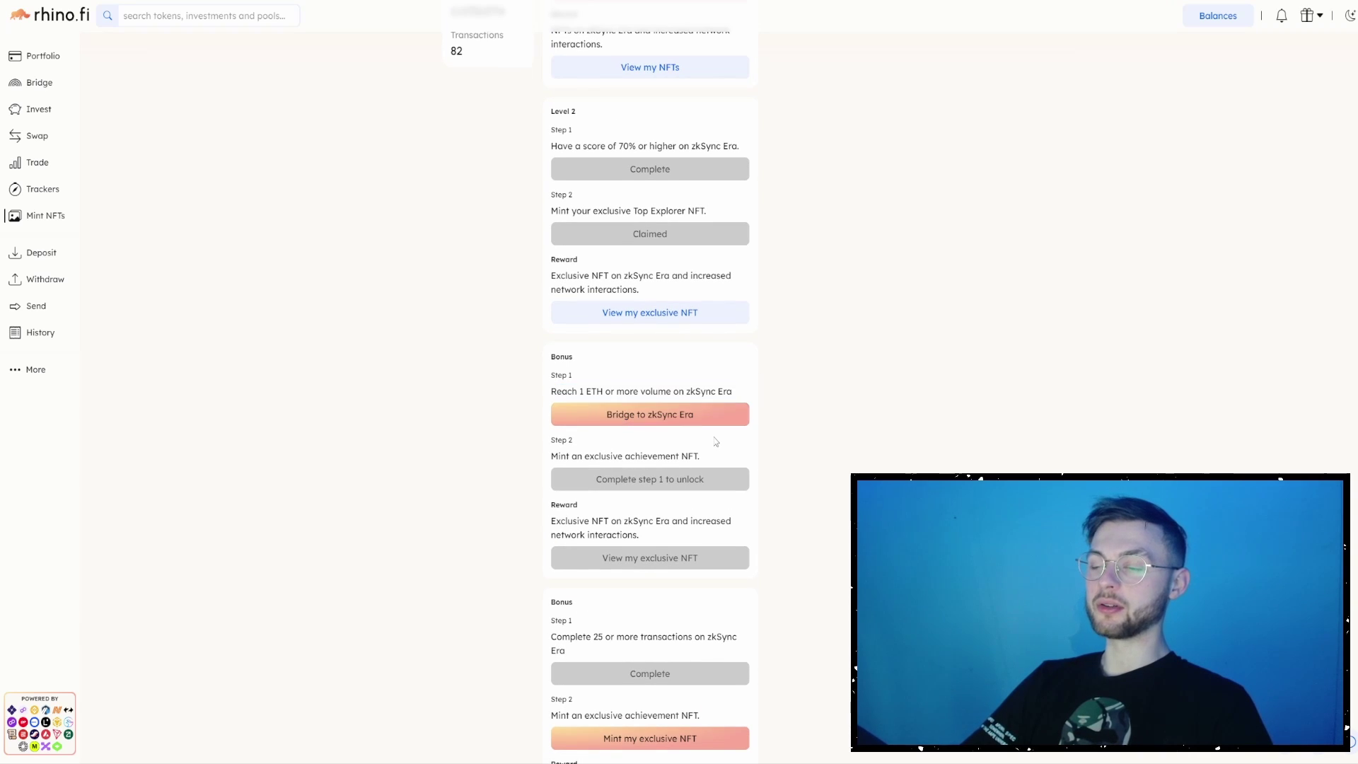
scroll(608, 416, down, 1)
drag(560, 398, 690, 401)
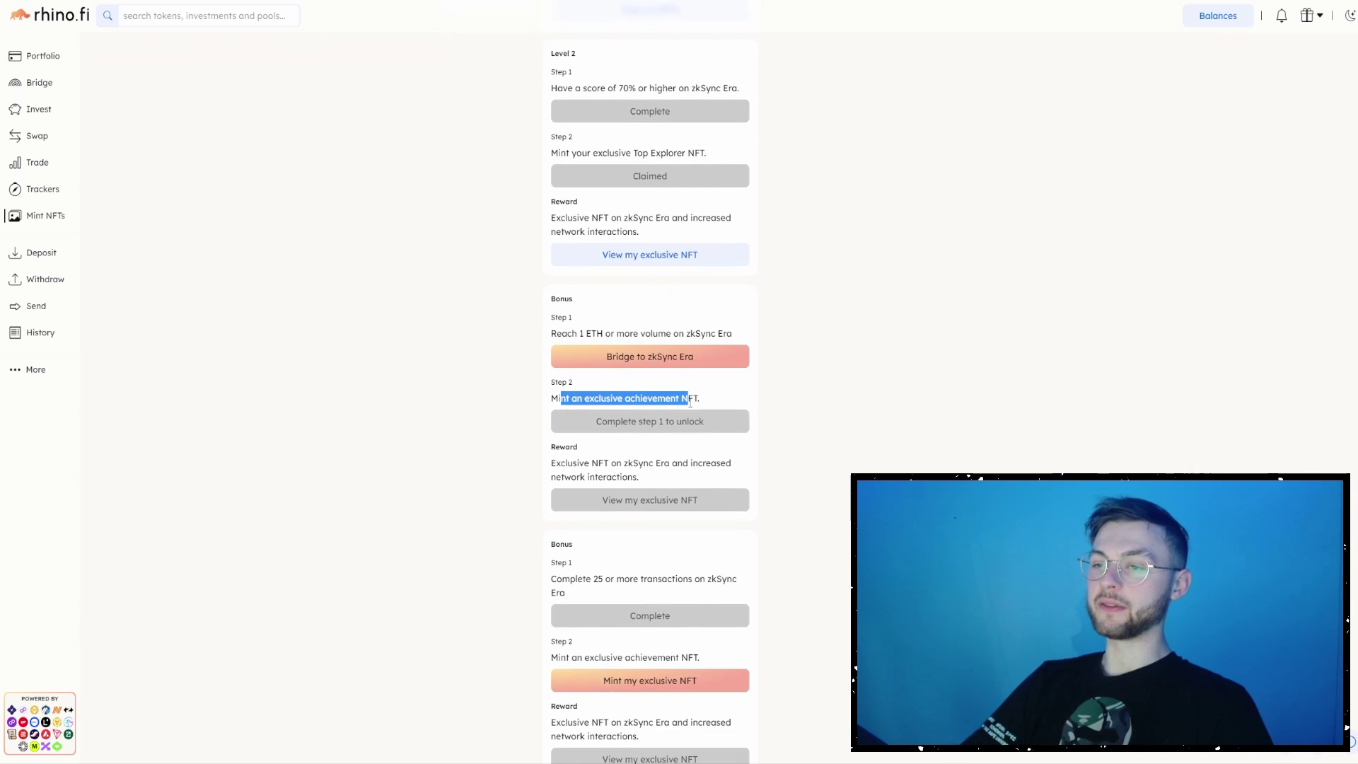
scroll(530, 433, down, 1)
drag(550, 521, 607, 535)
click(650, 623)
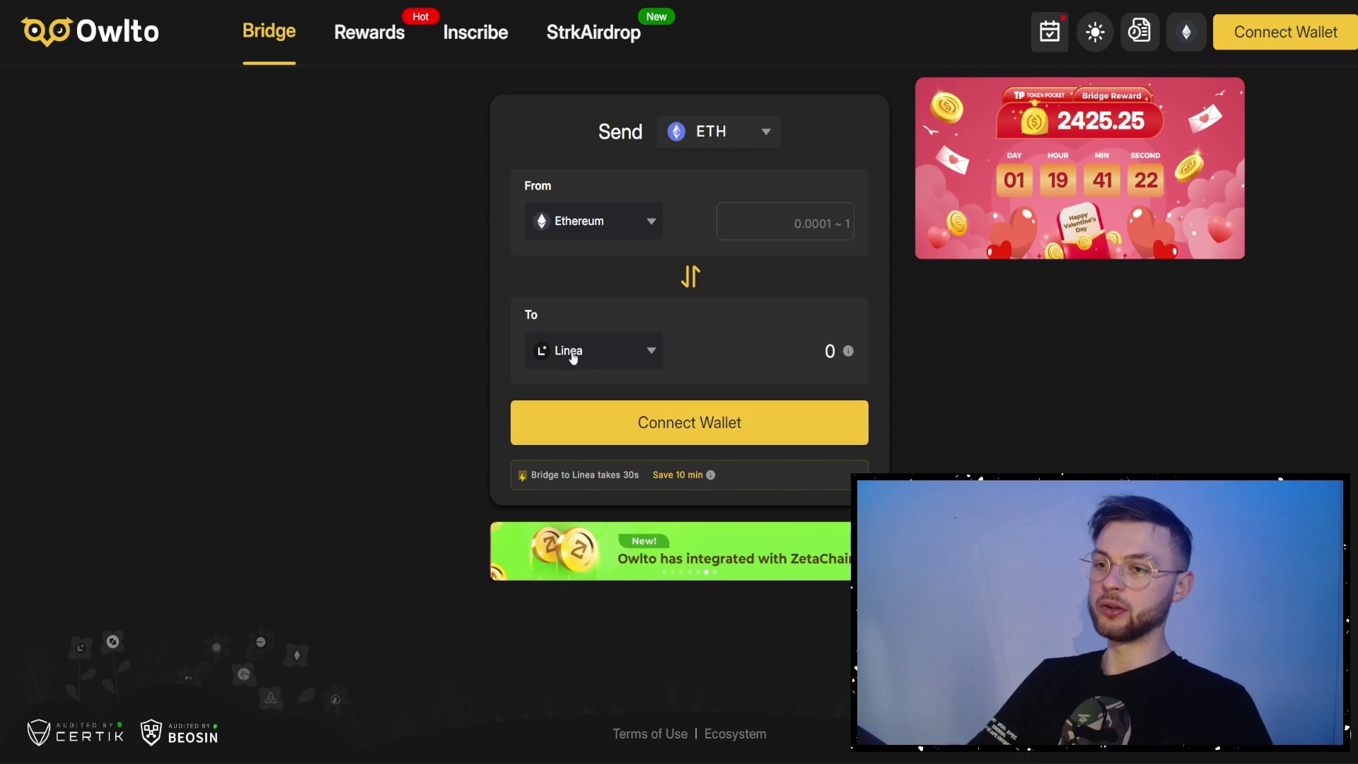
- Keep ETH as the send token and flip Owlto's bridge to Linea → Ethereum
click(684, 277)
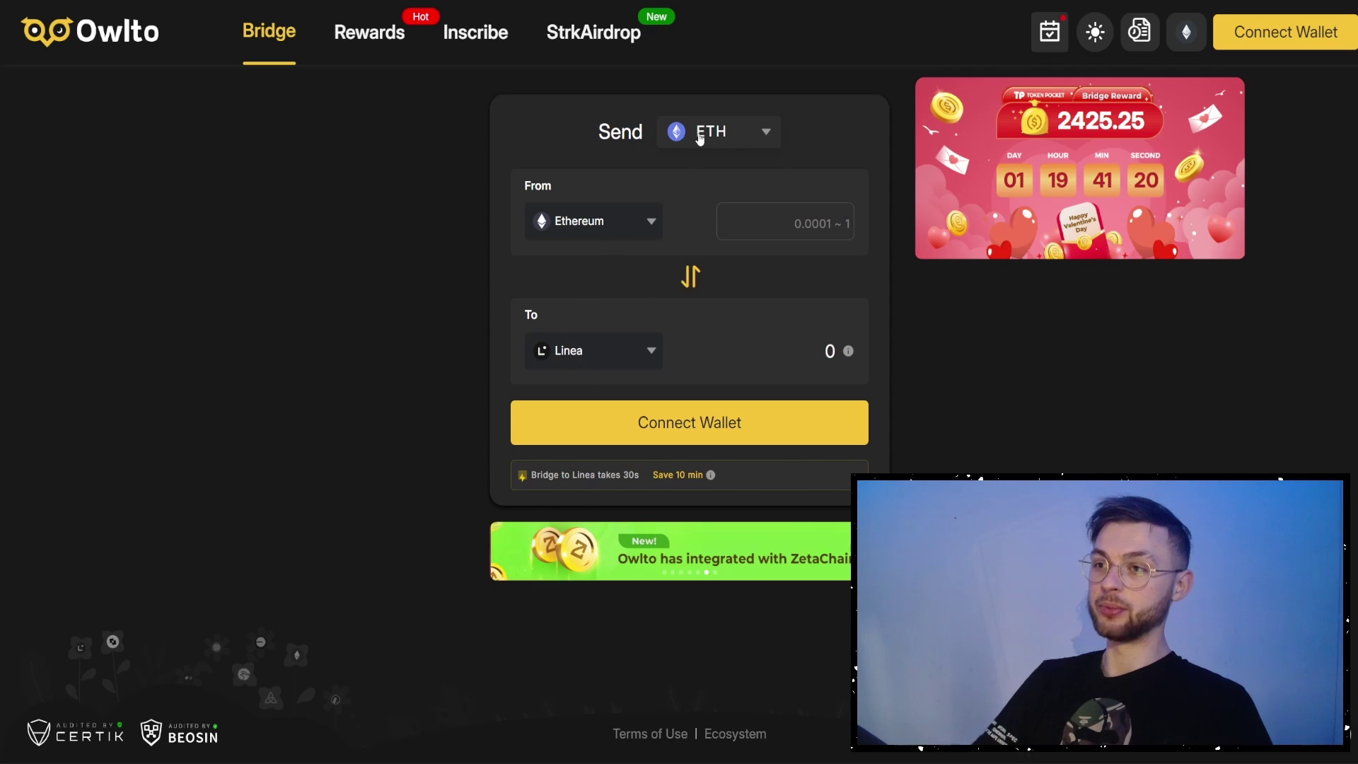
click(703, 133)
click(691, 174)
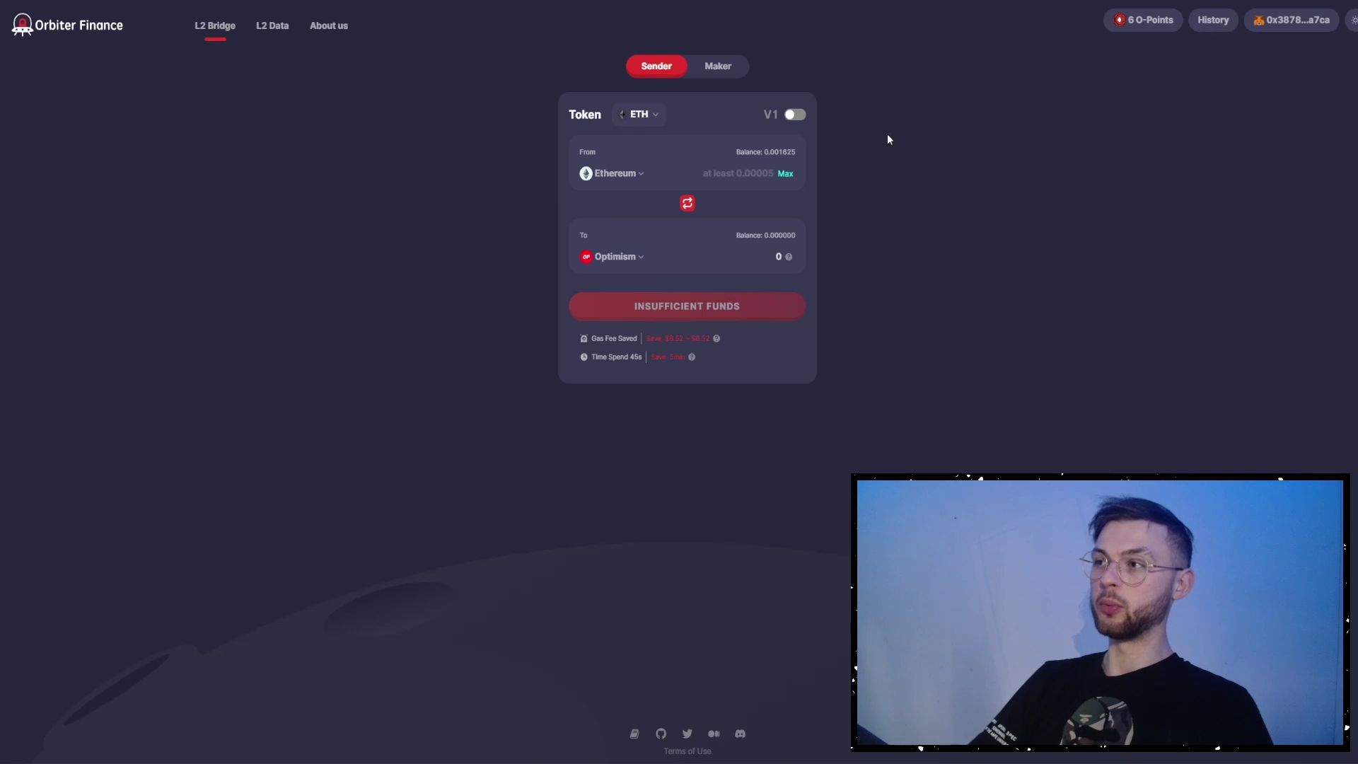
- Review the 6 O-Points quests panel and the From chain list without changing anything
click(1143, 27)
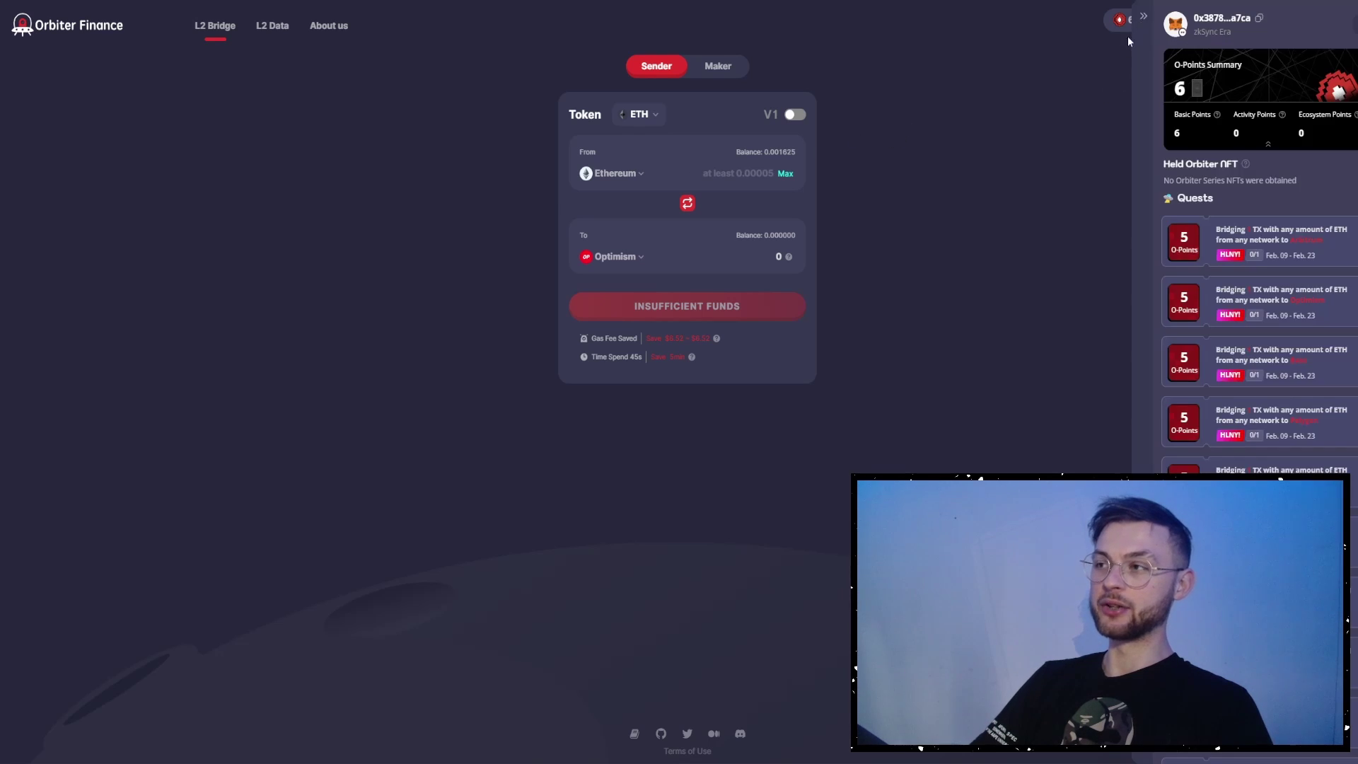
click(1089, 54)
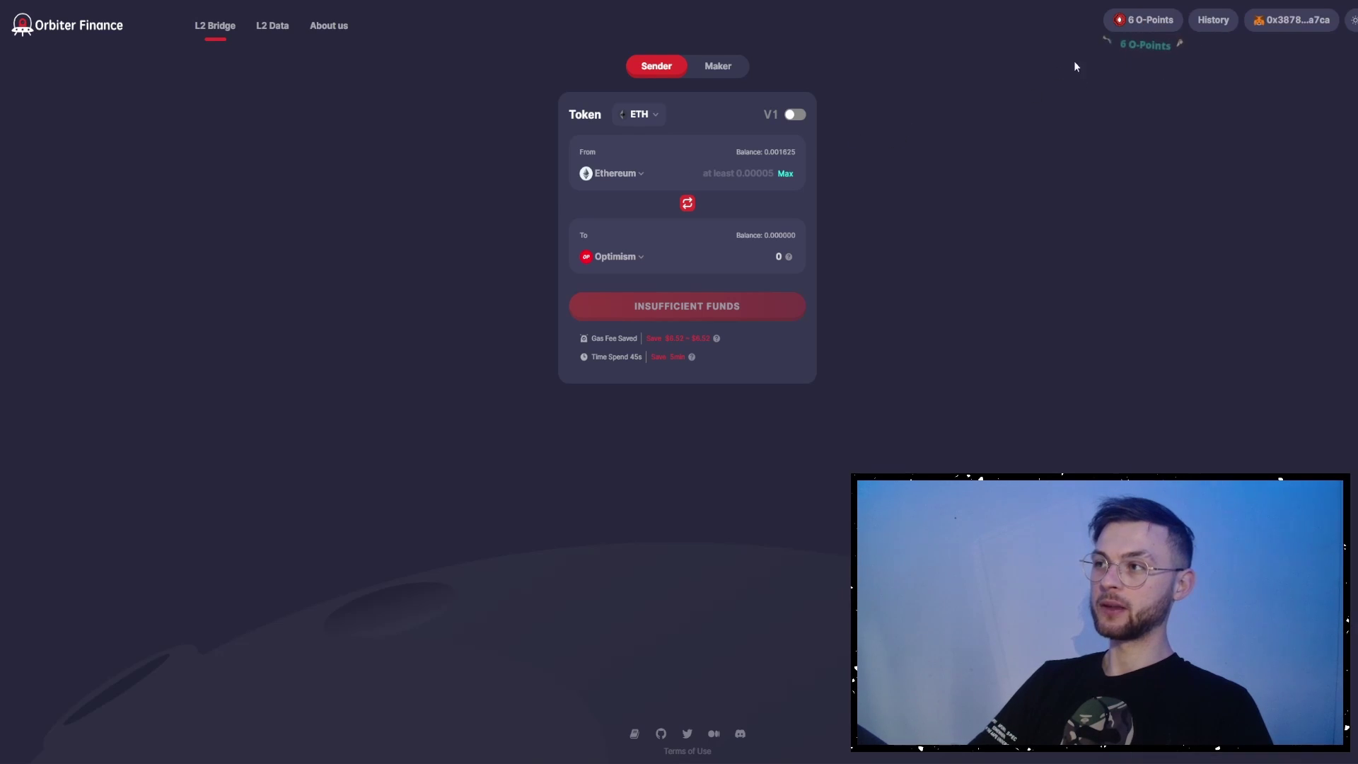
click(633, 177)
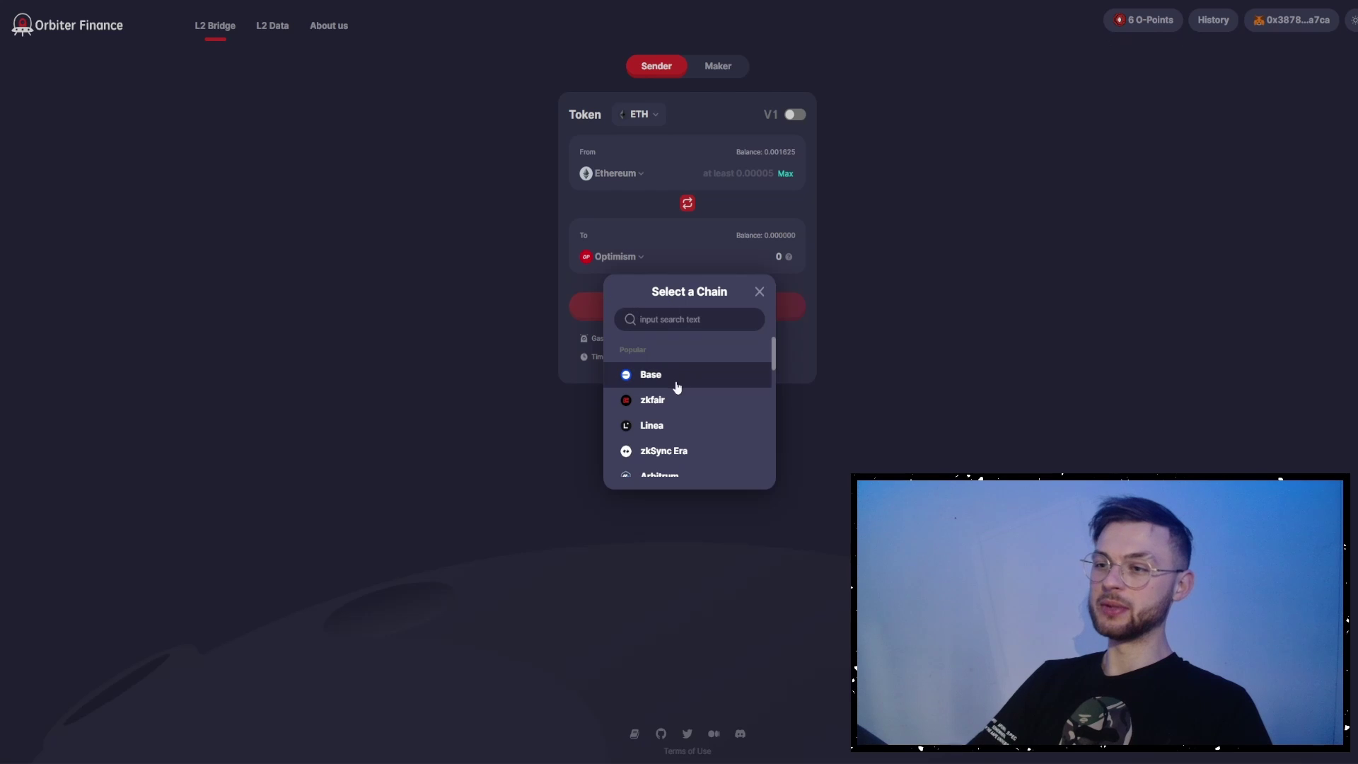
click(388, 242)
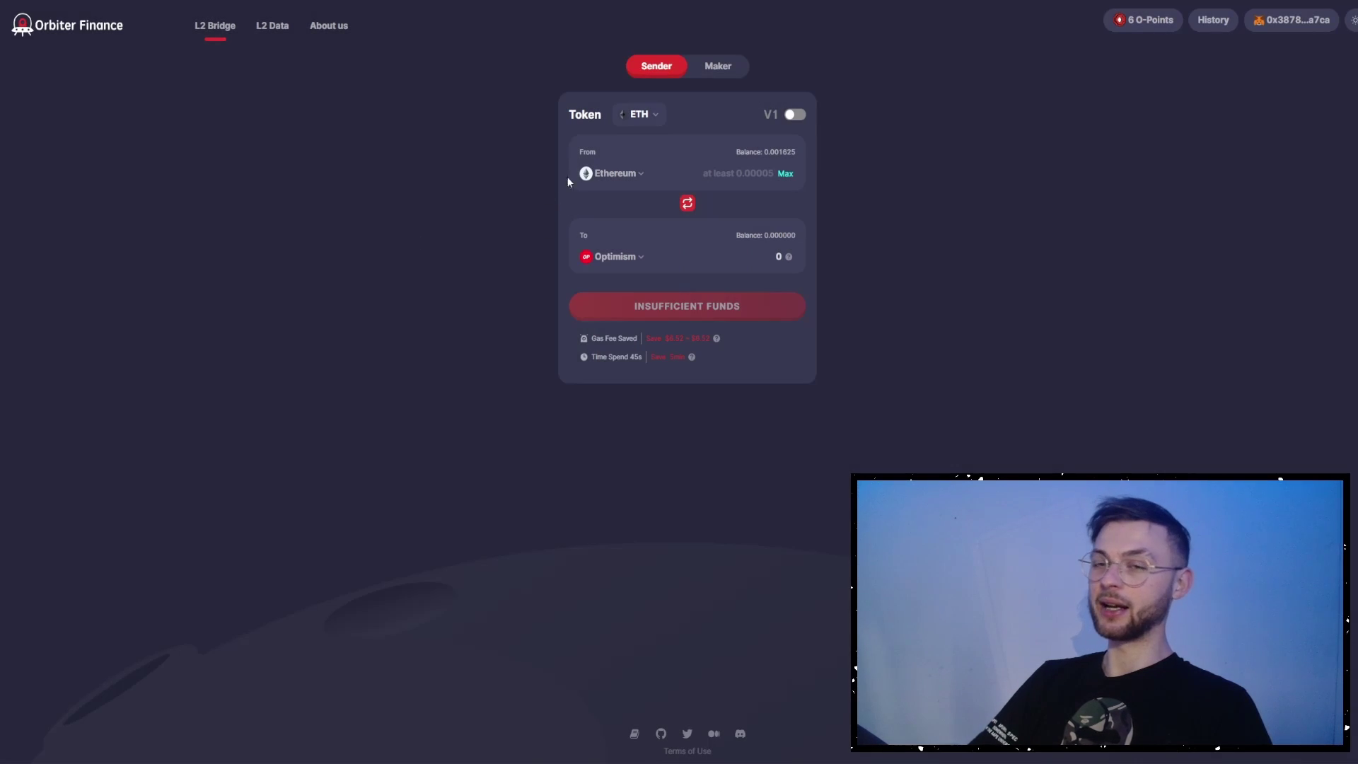
click(1137, 26)
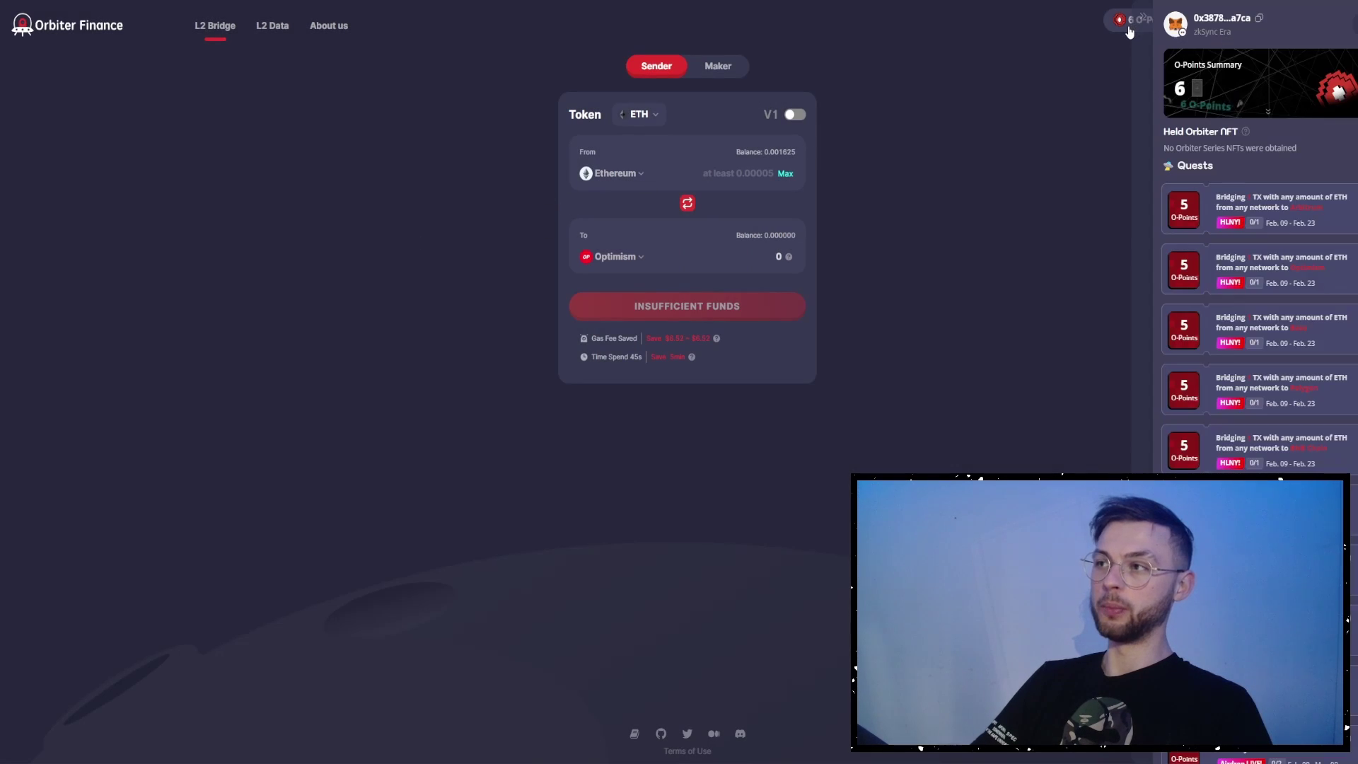
click(918, 100)
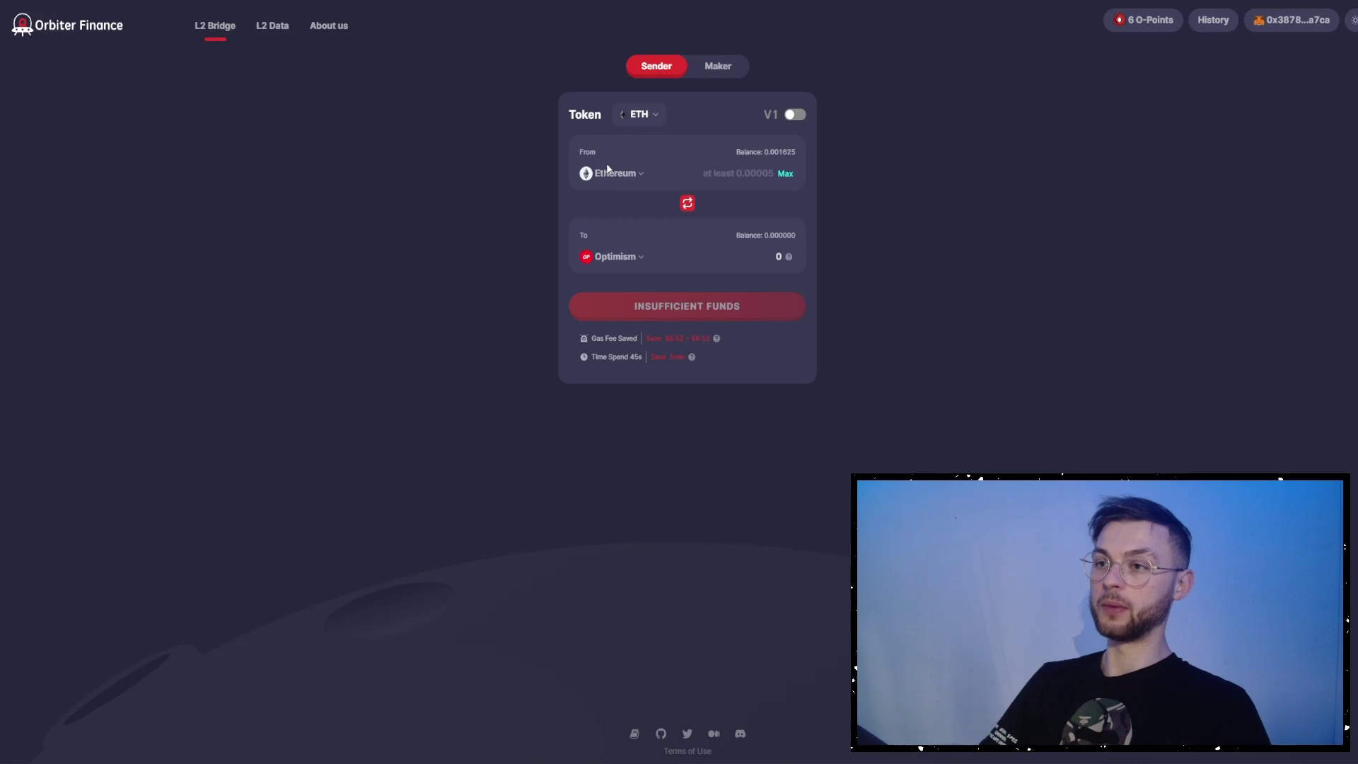
- Set Orbiter's From chain to zkSync Lite and To chain to zkSync Era
click(616, 255)
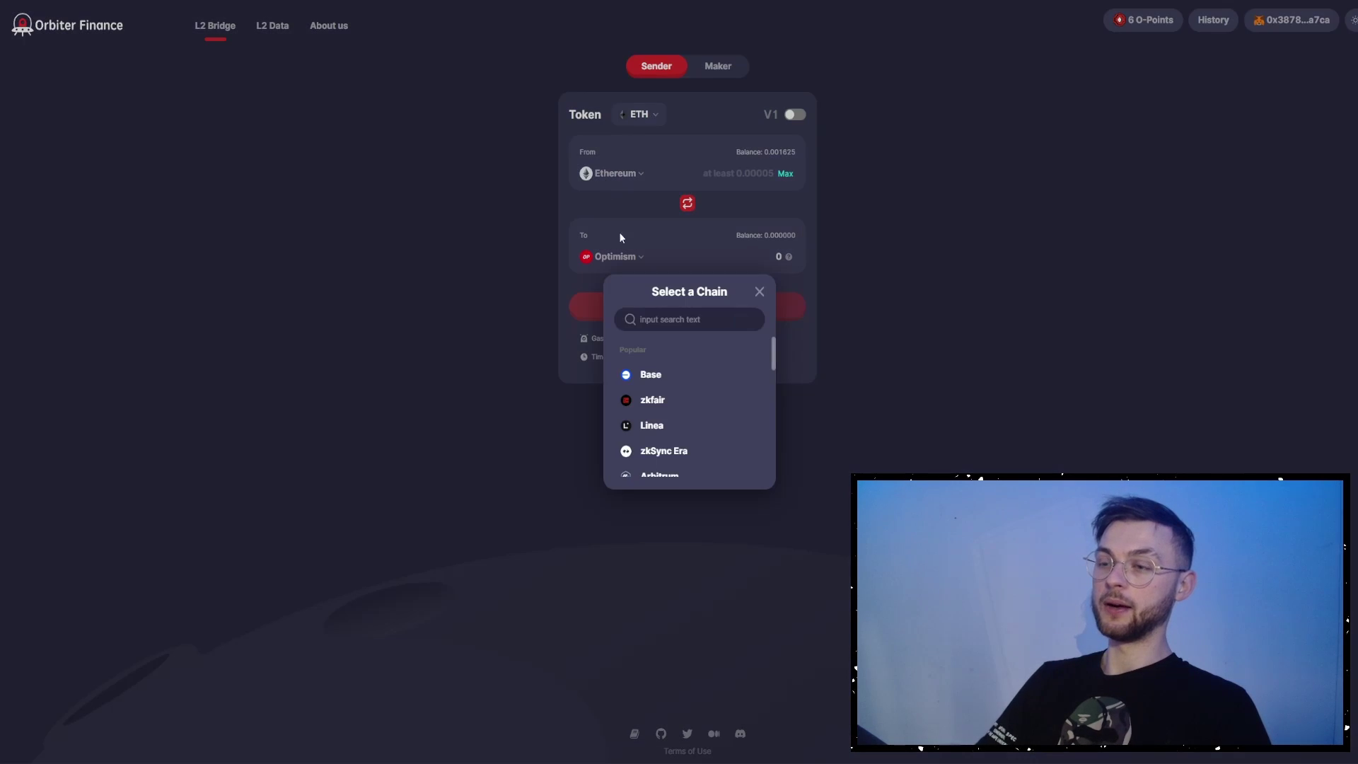
scroll(672, 425, down, 5)
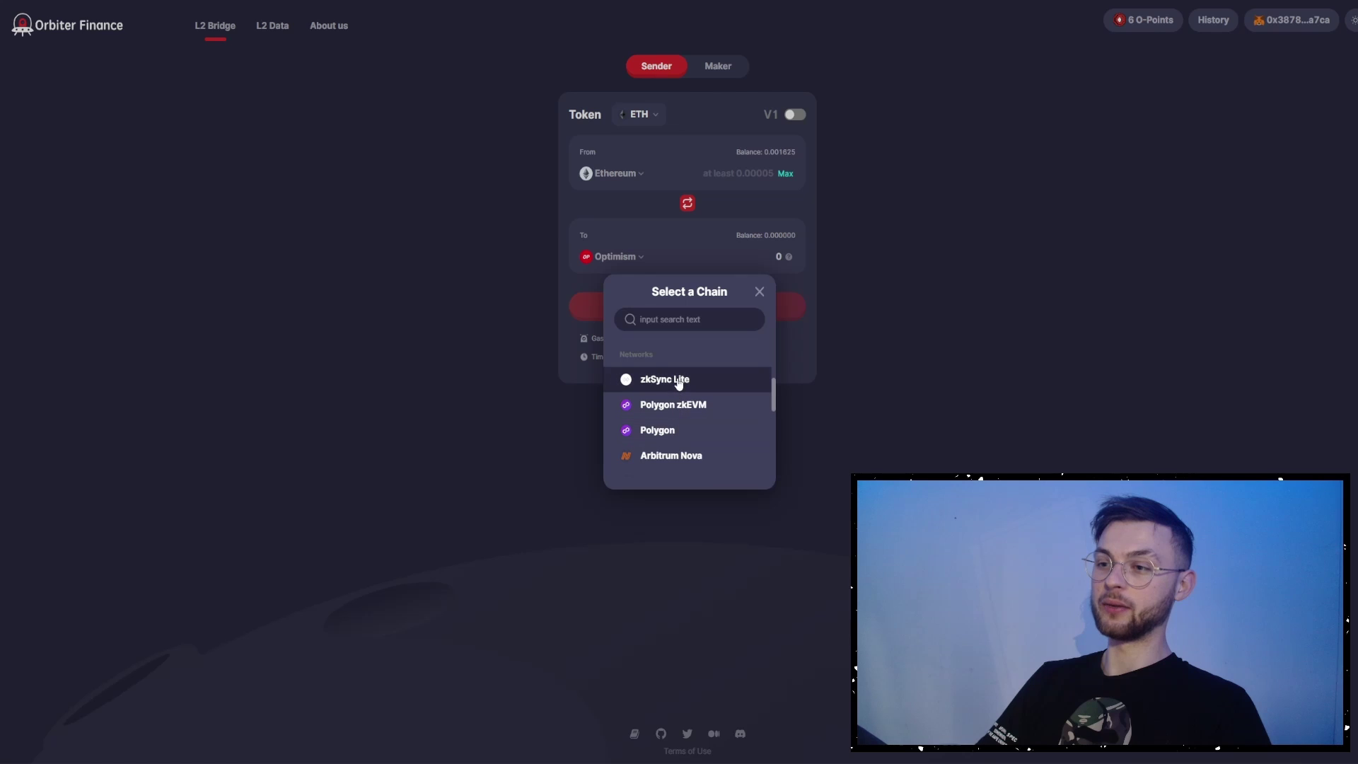
click(678, 379)
click(612, 260)
scroll(676, 412, down, 1)
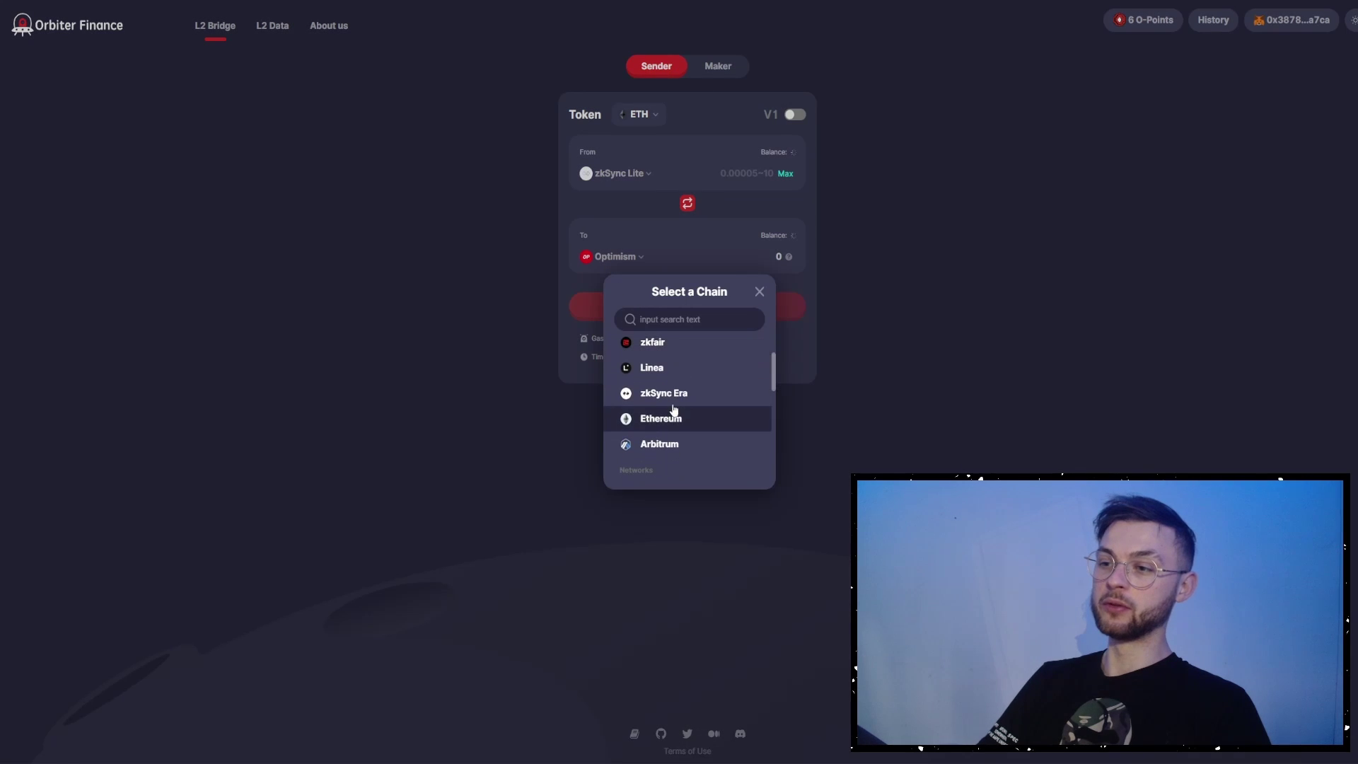
click(652, 391)
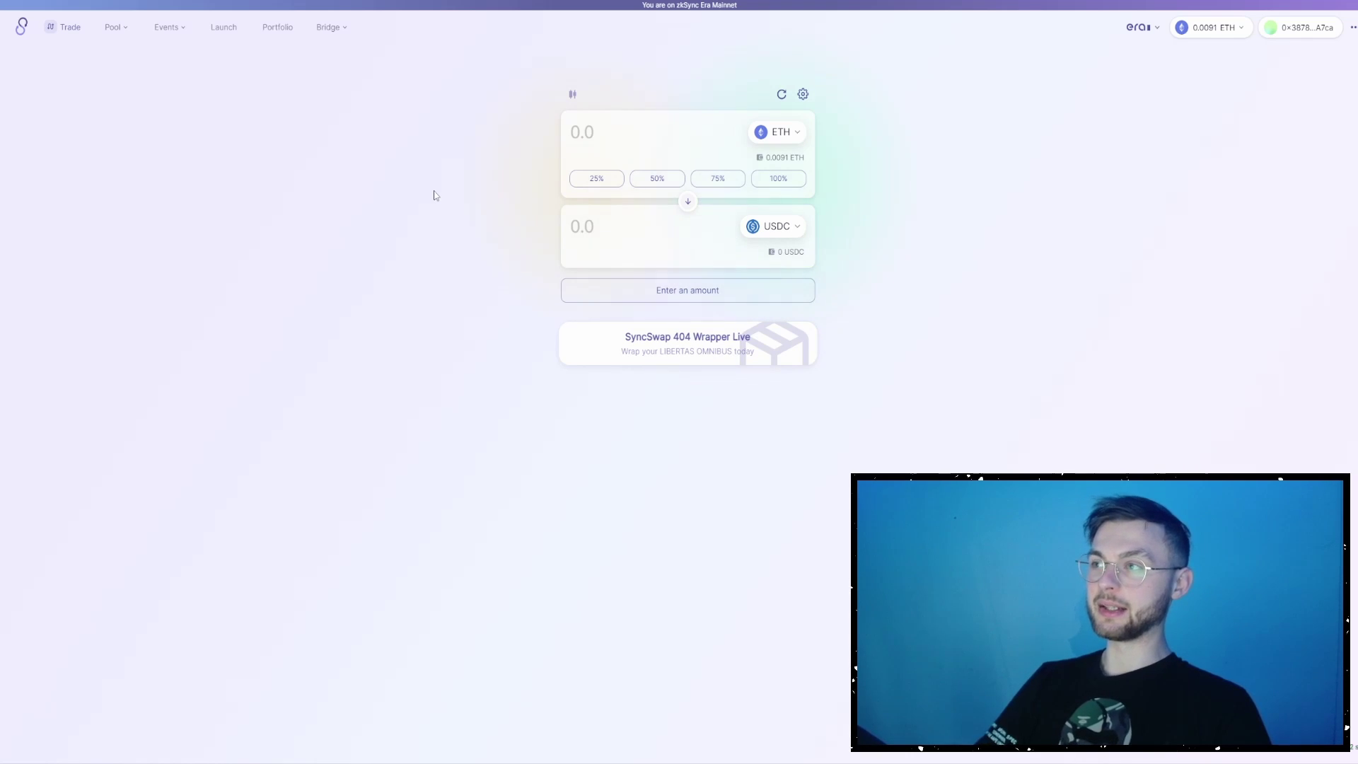
- Swap 75% of the ETH balance (0.00684551 ETH) for about 18.76 USDT, approving in MetaMask
click(1212, 30)
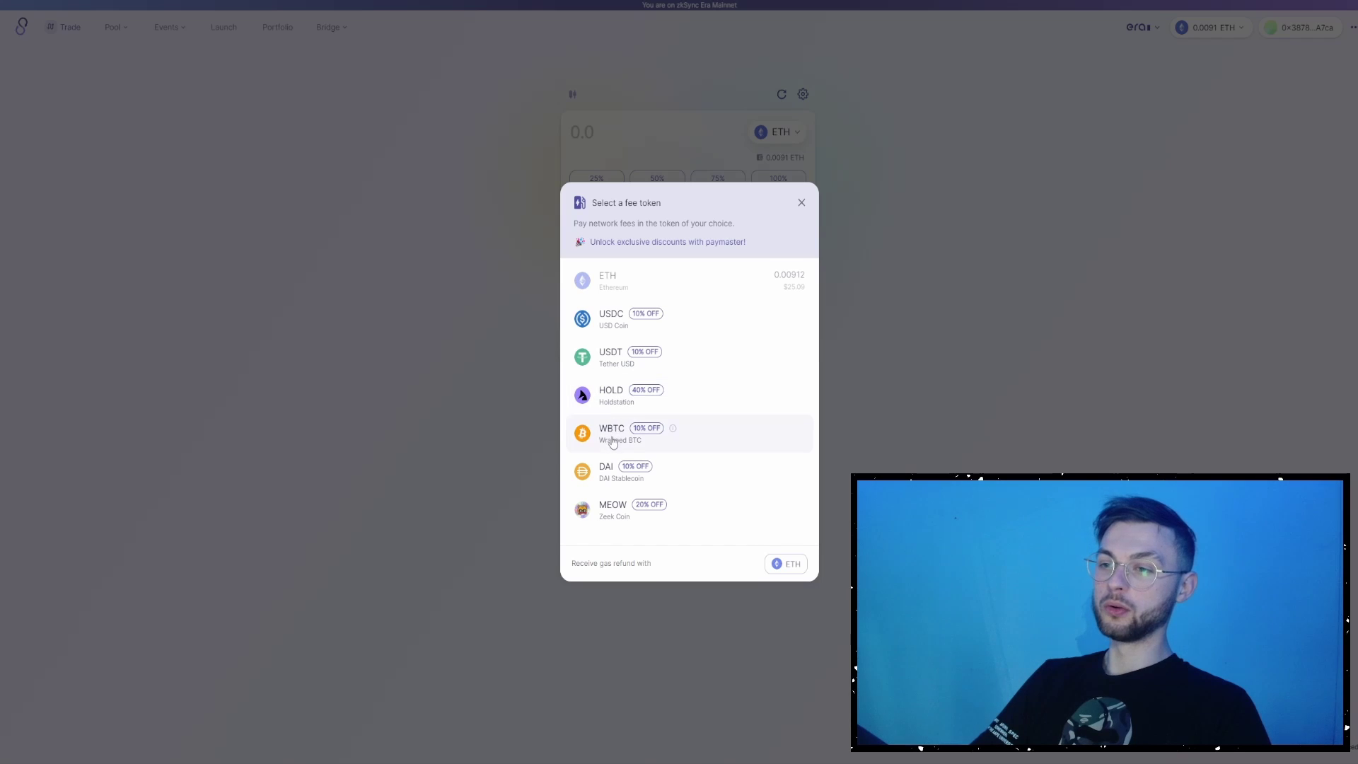
click(609, 505)
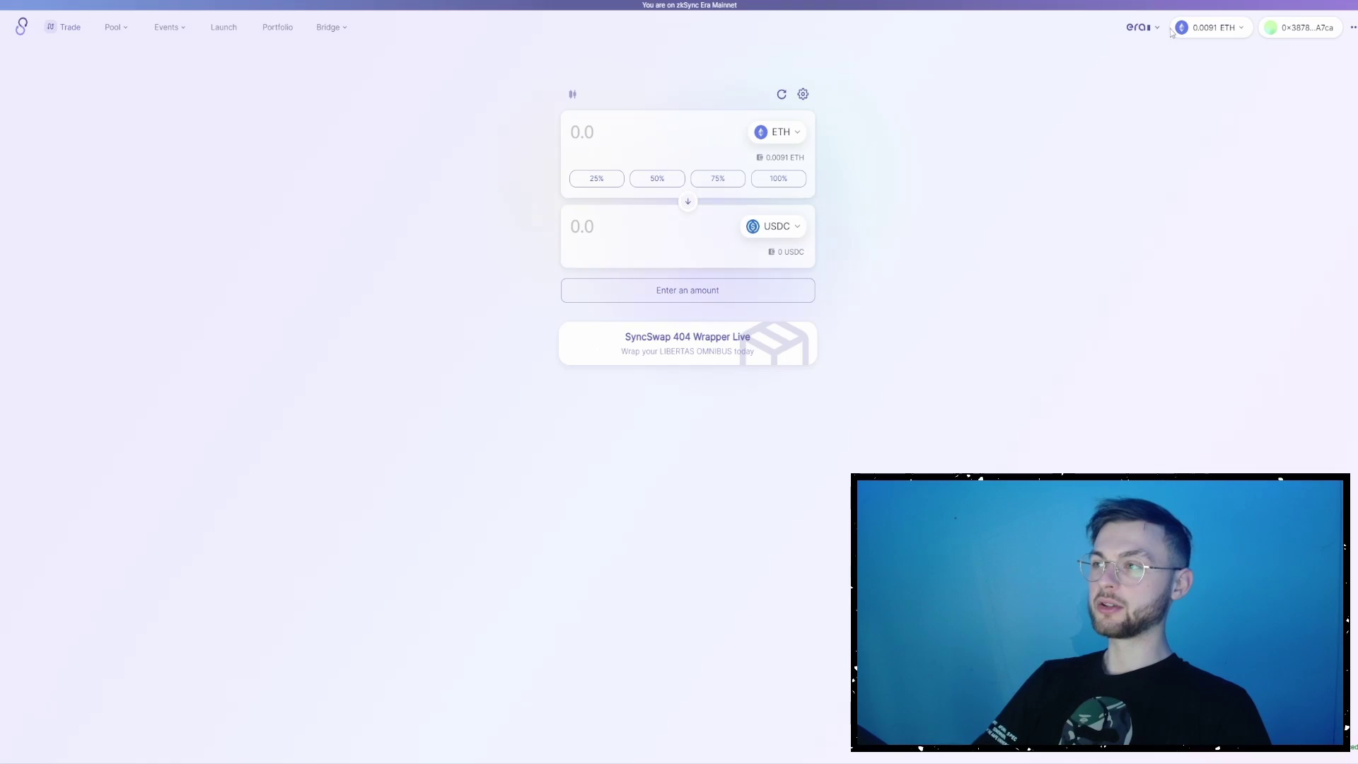
click(715, 178)
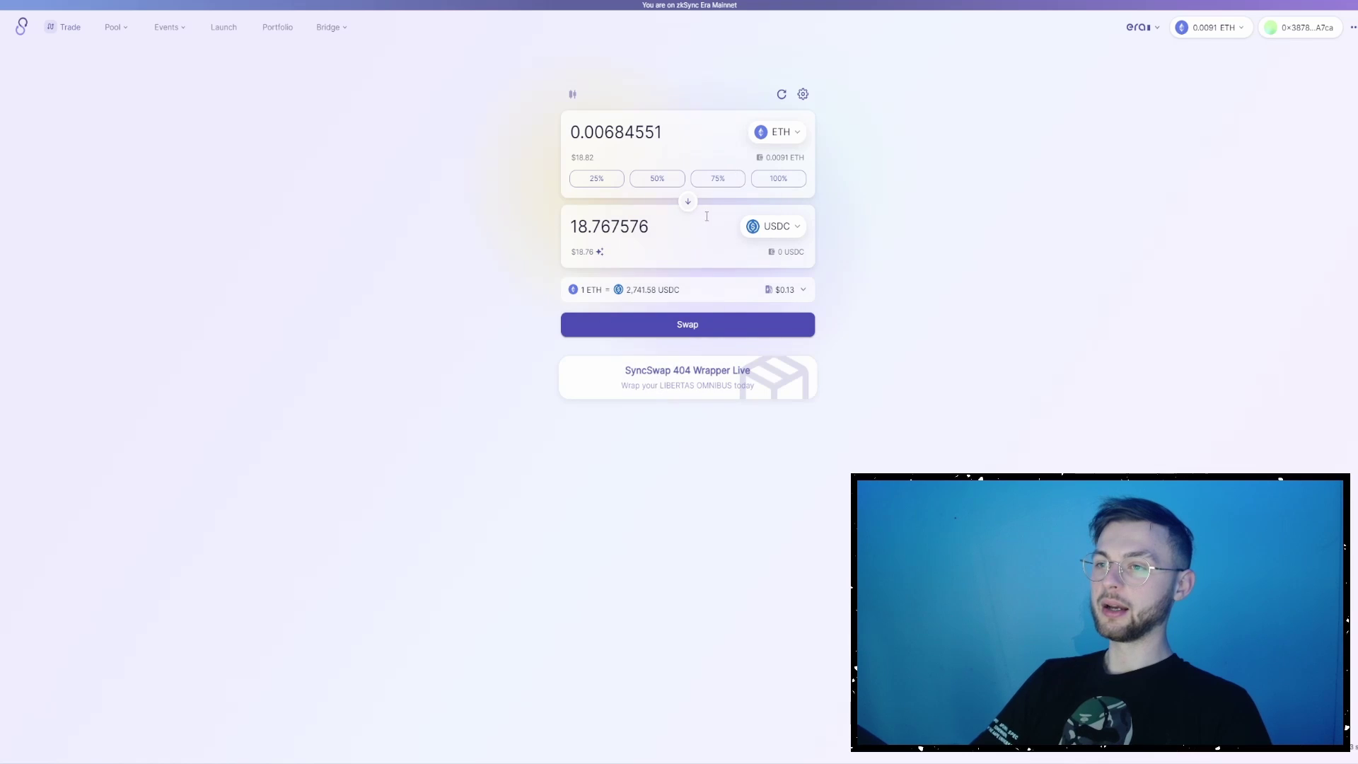
click(775, 227)
click(647, 404)
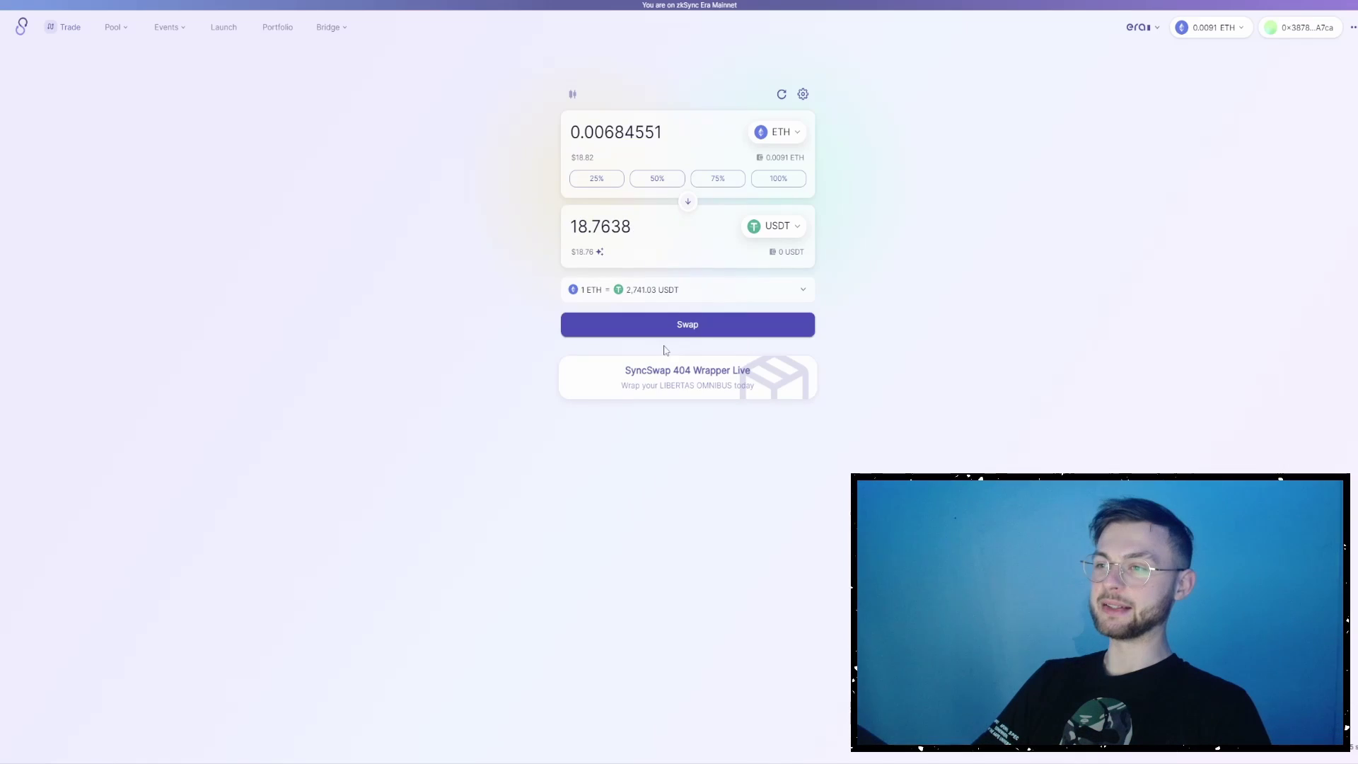
click(671, 321)
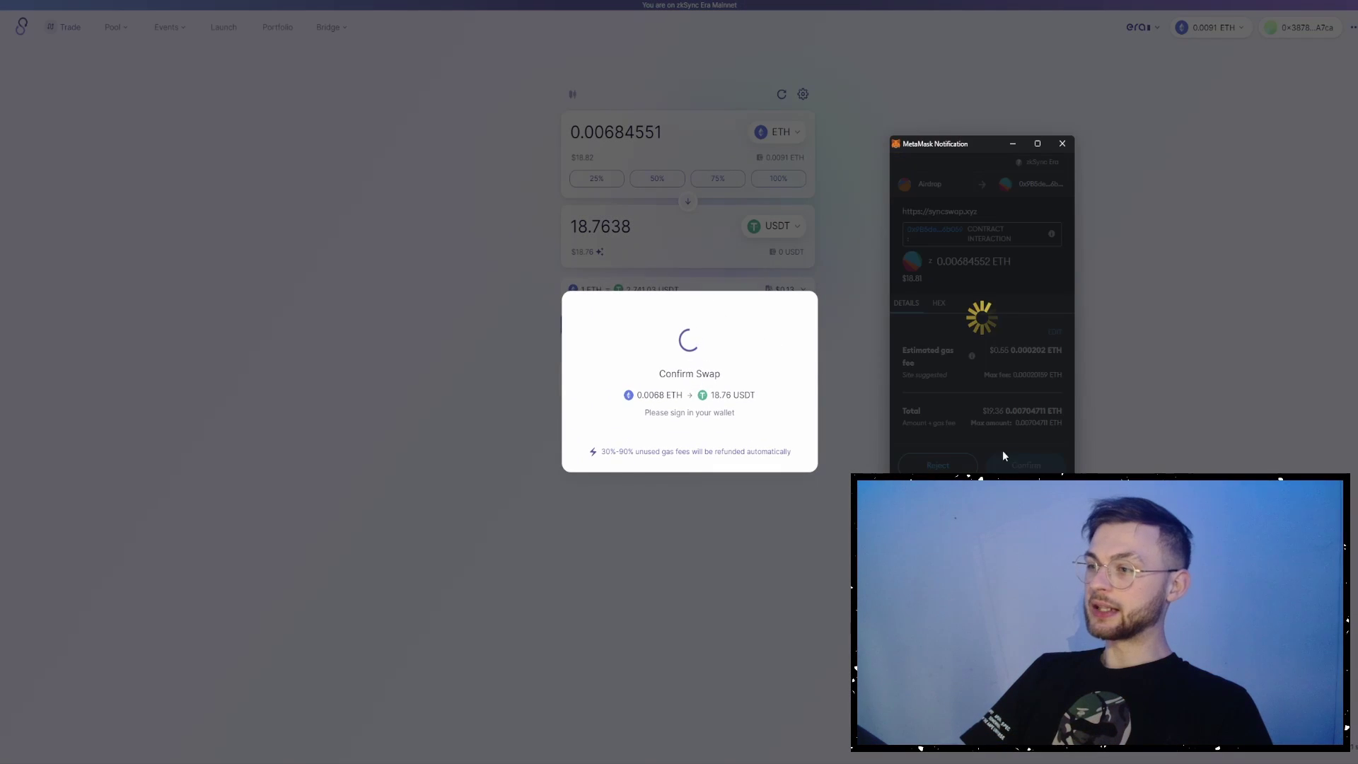
click(1003, 450)
click(697, 456)
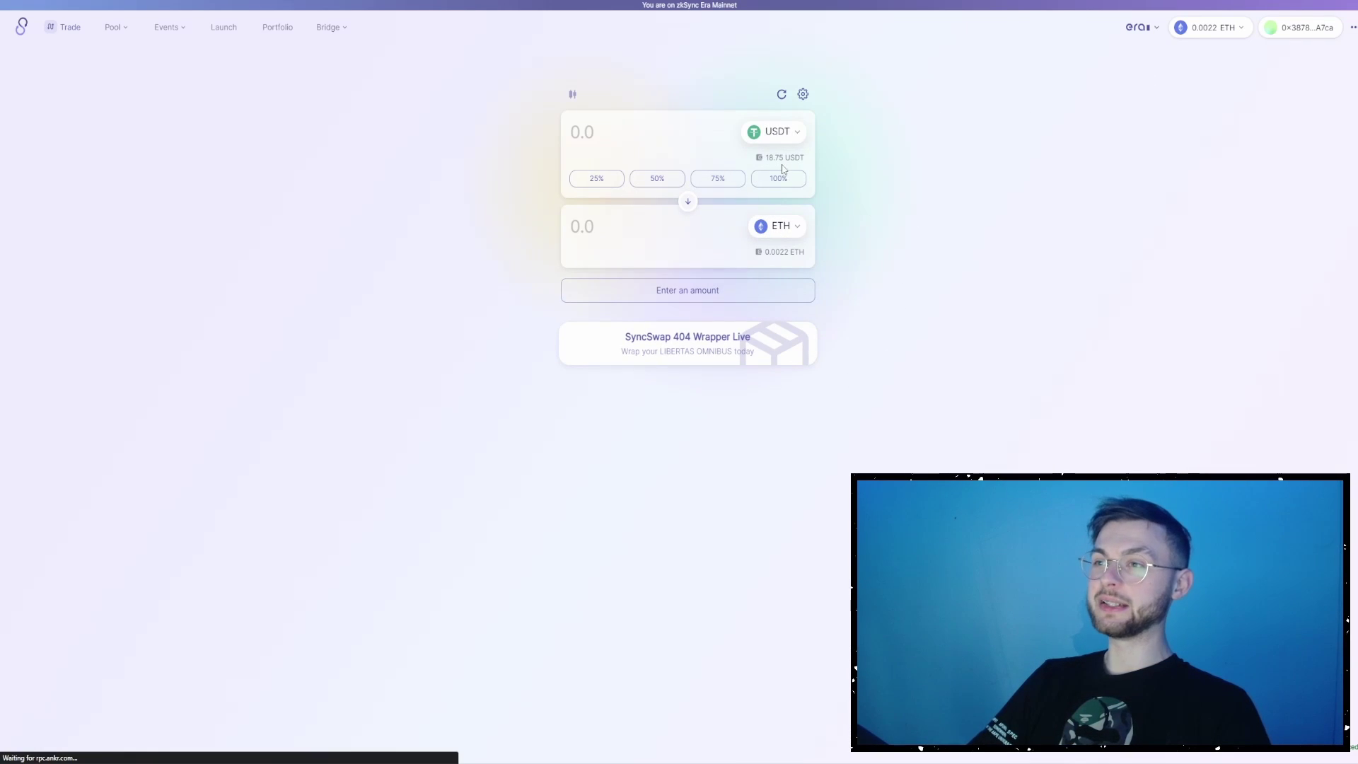
- Swap 75% of the USDT balance (14.06475 USDT) into USDC, paying network fees in USDT
click(712, 185)
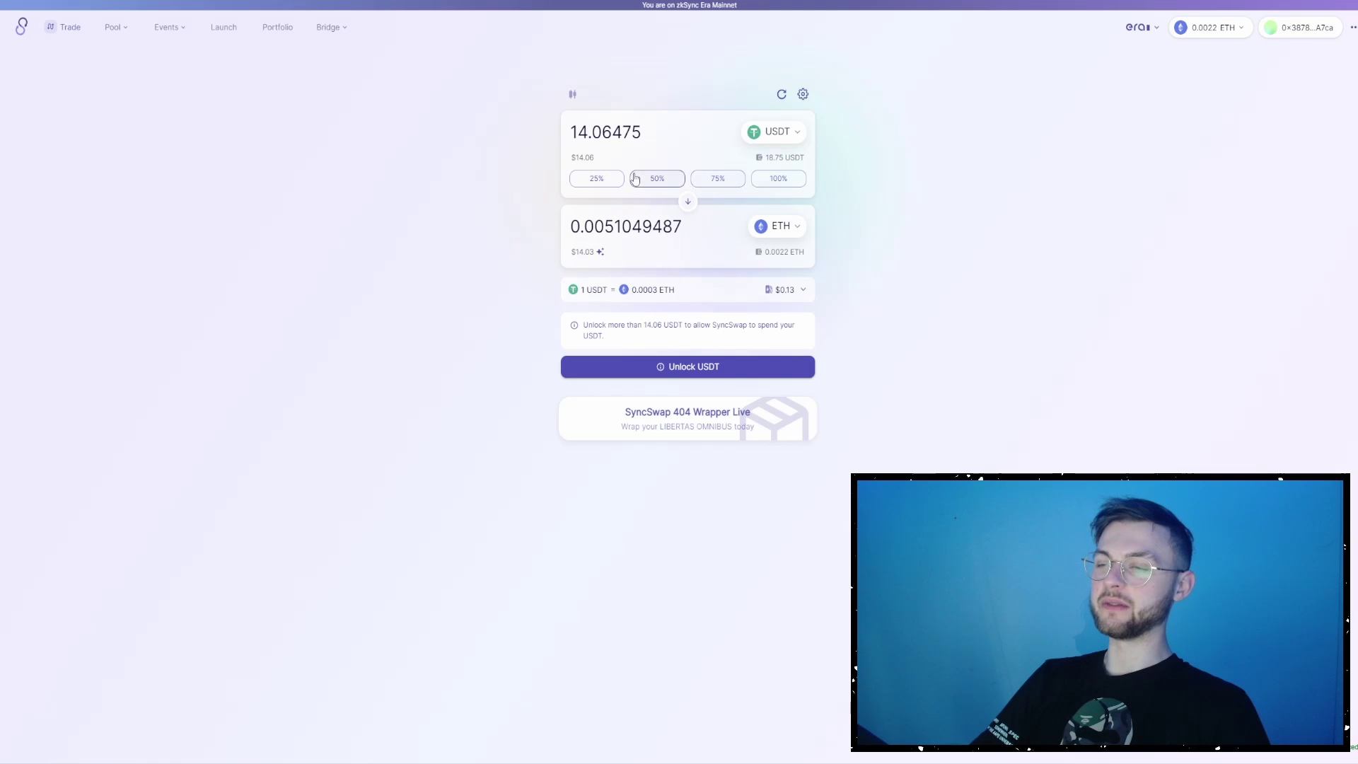
click(792, 239)
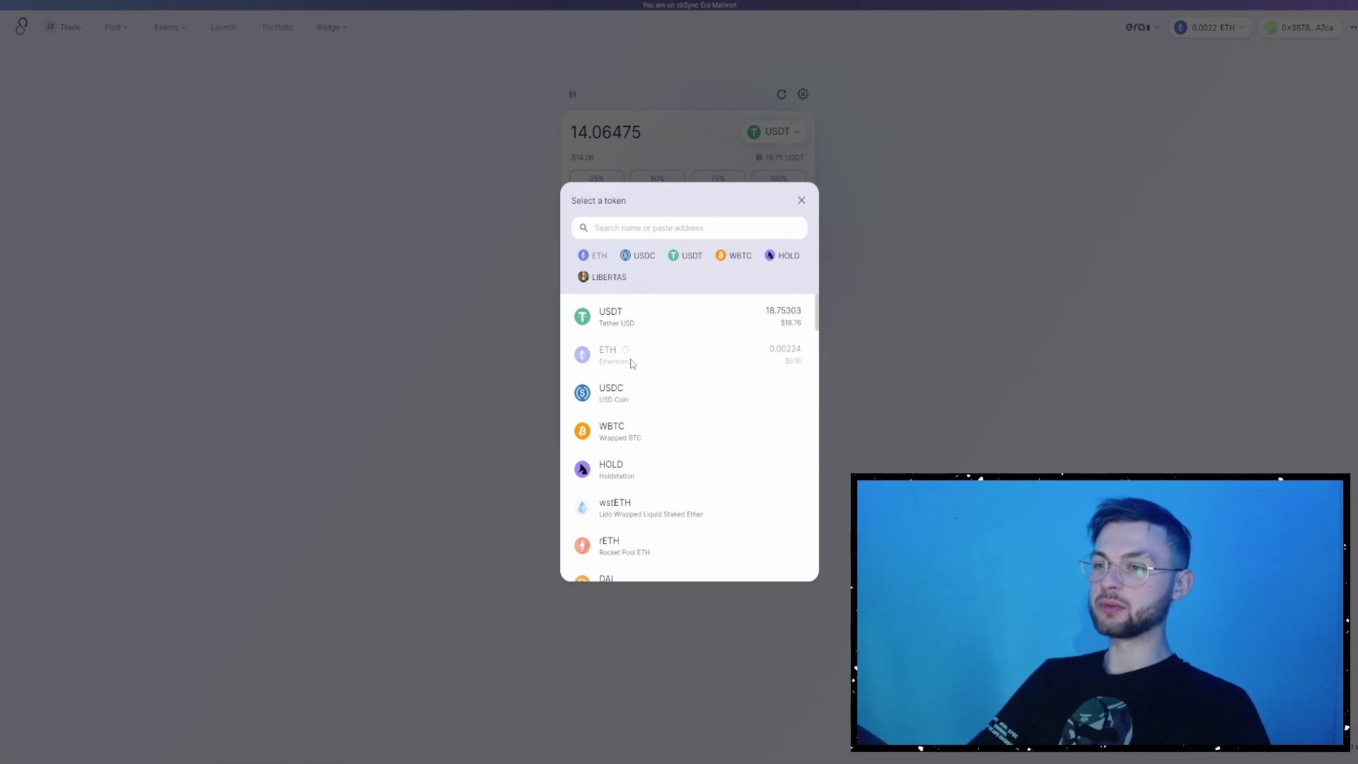
click(644, 391)
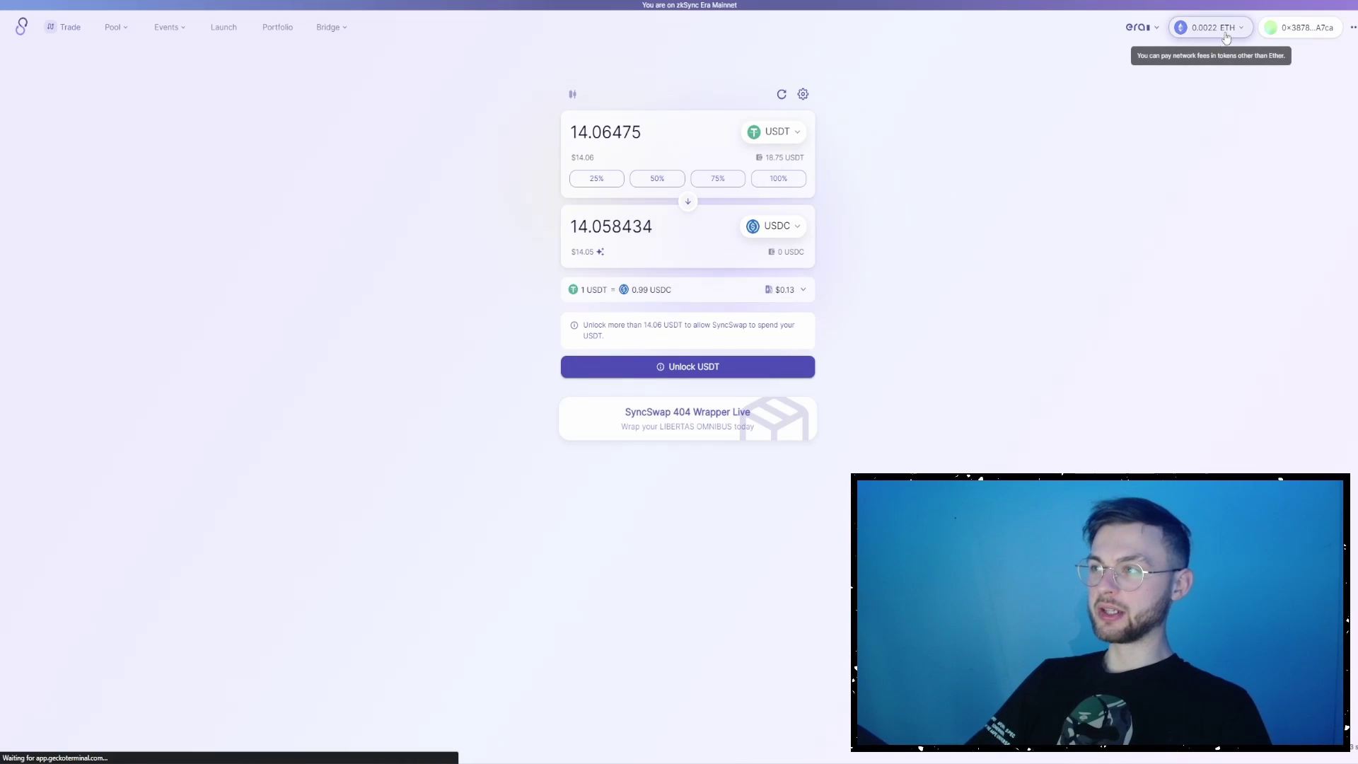
click(1188, 35)
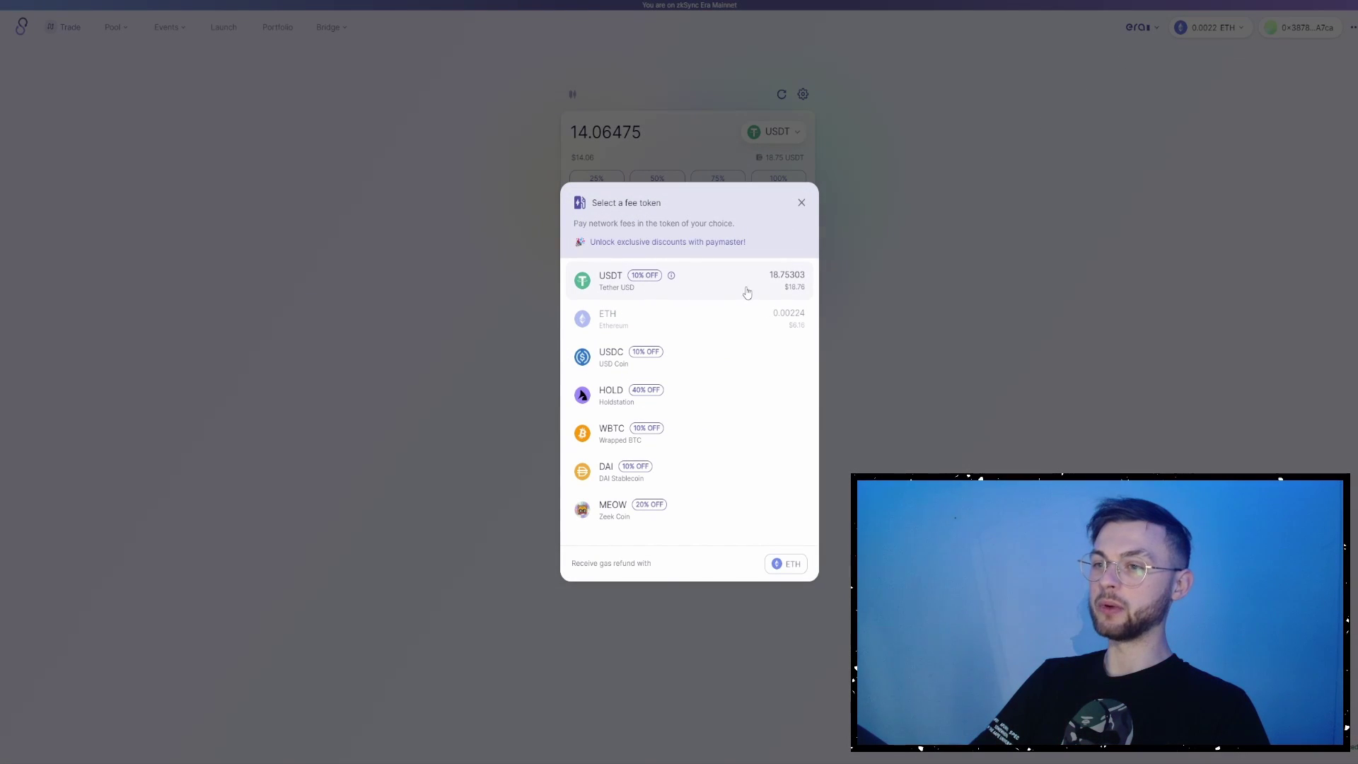
click(714, 285)
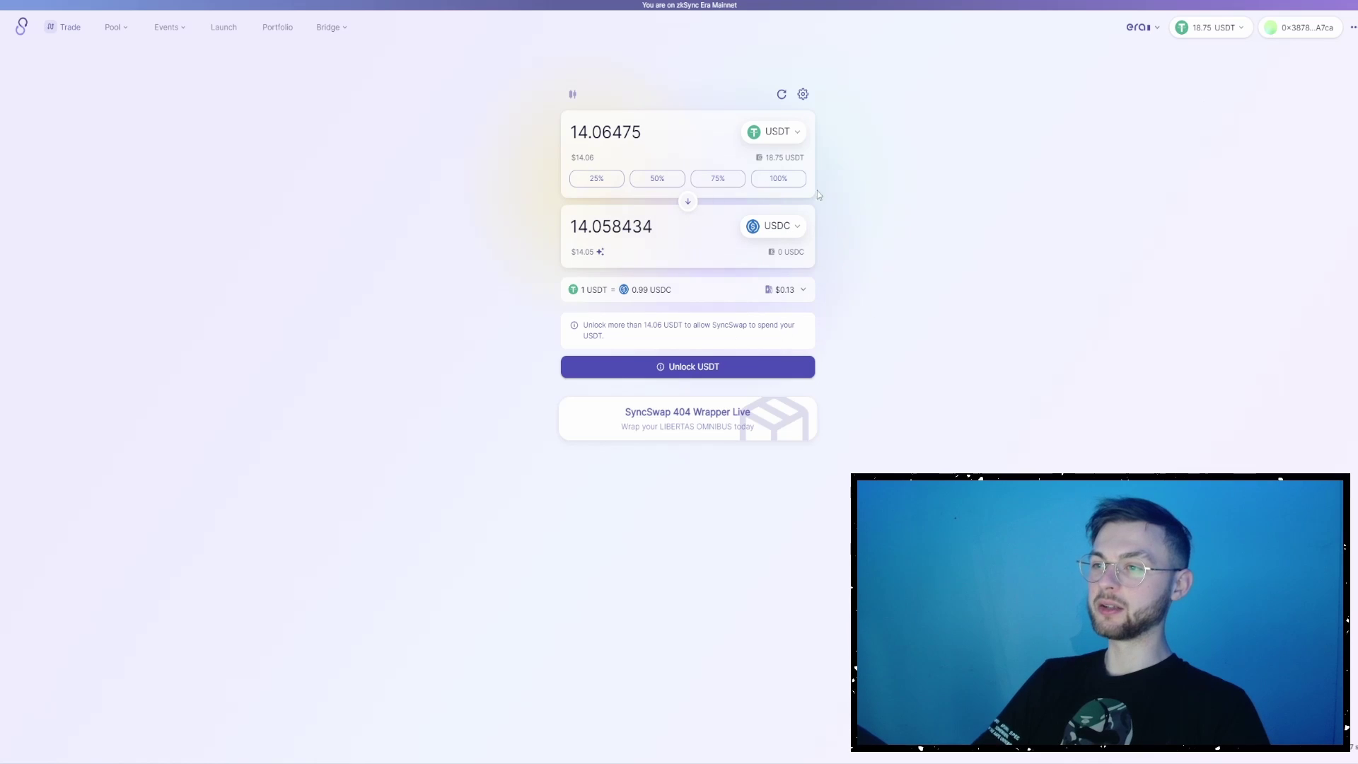
click(677, 367)
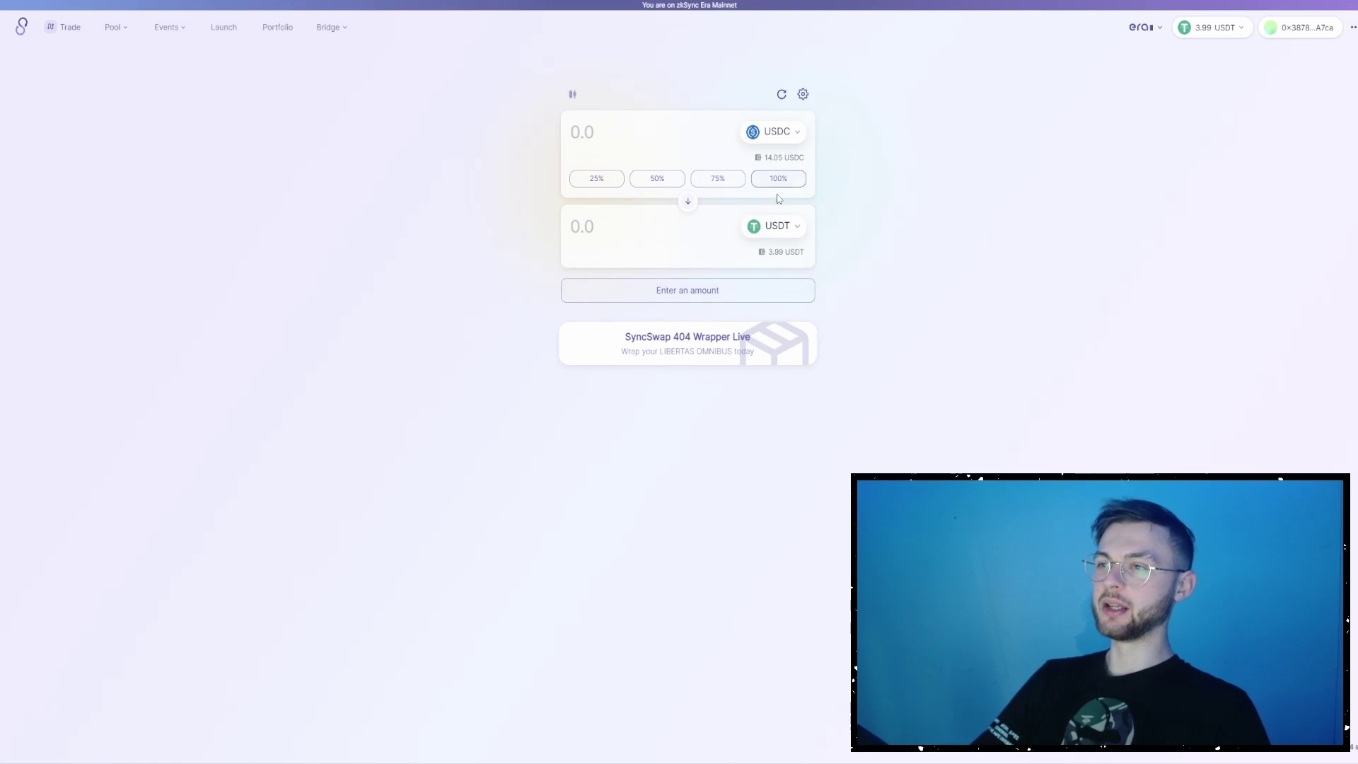
- Set up a swap of 12 USDC for ETH
click(756, 232)
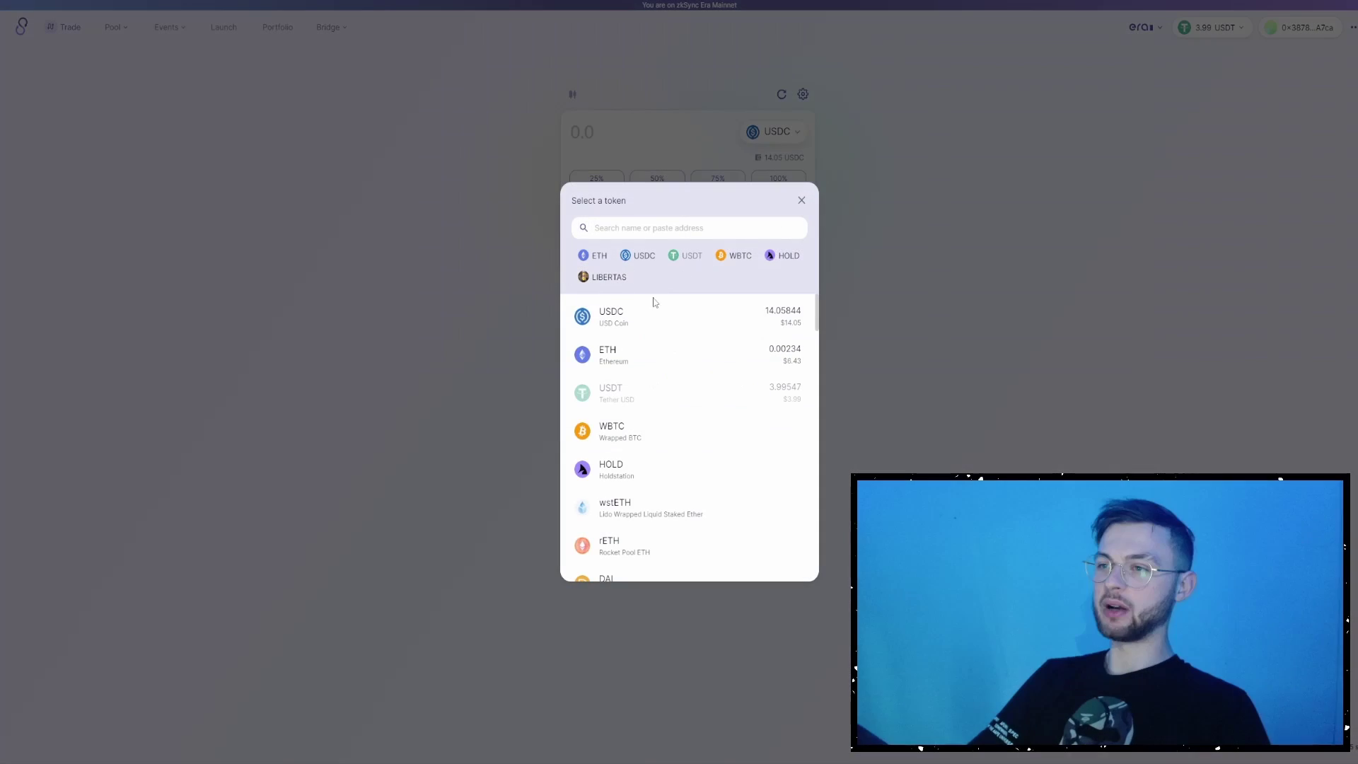
click(672, 367)
click(741, 179)
click(754, 180)
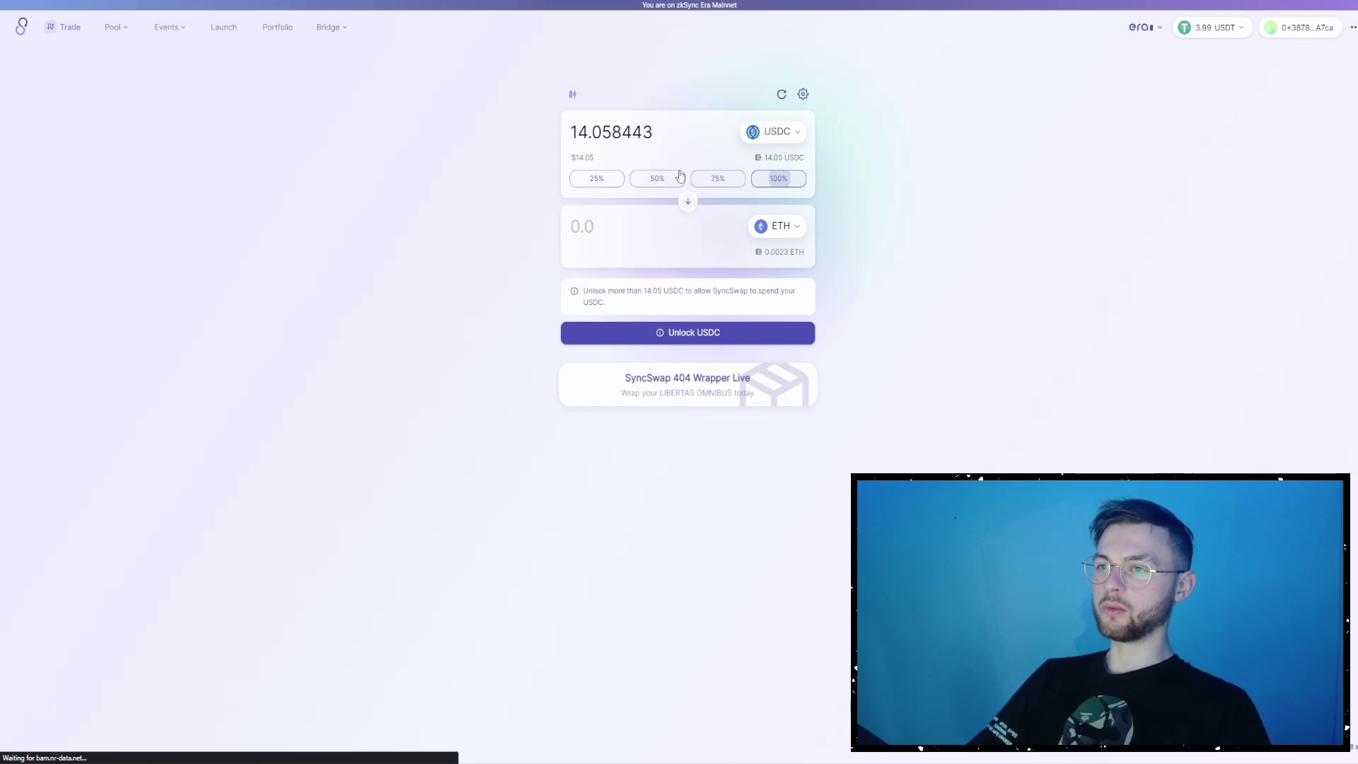
double_click(627, 145)
text(12)
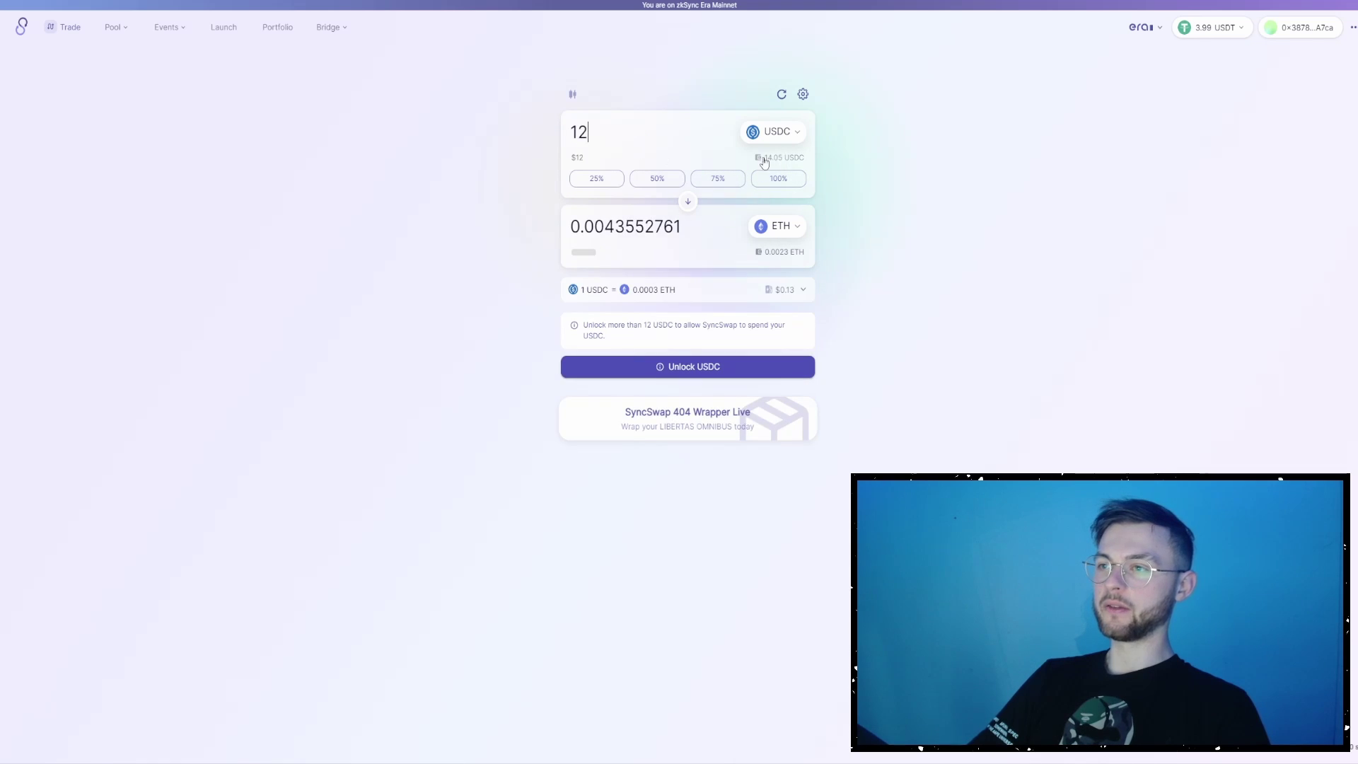
- Pay network fees in USDC and start approving USDC for the swap
click(1205, 30)
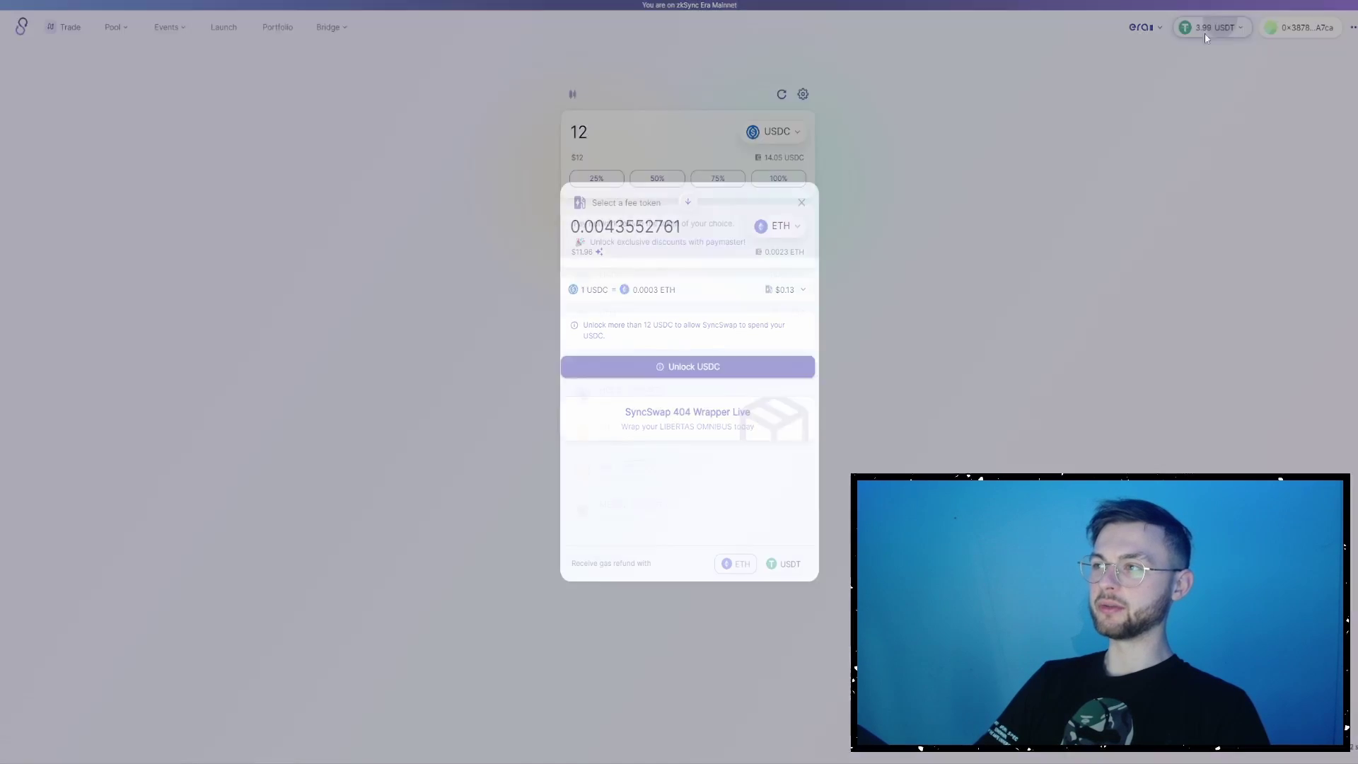
click(727, 286)
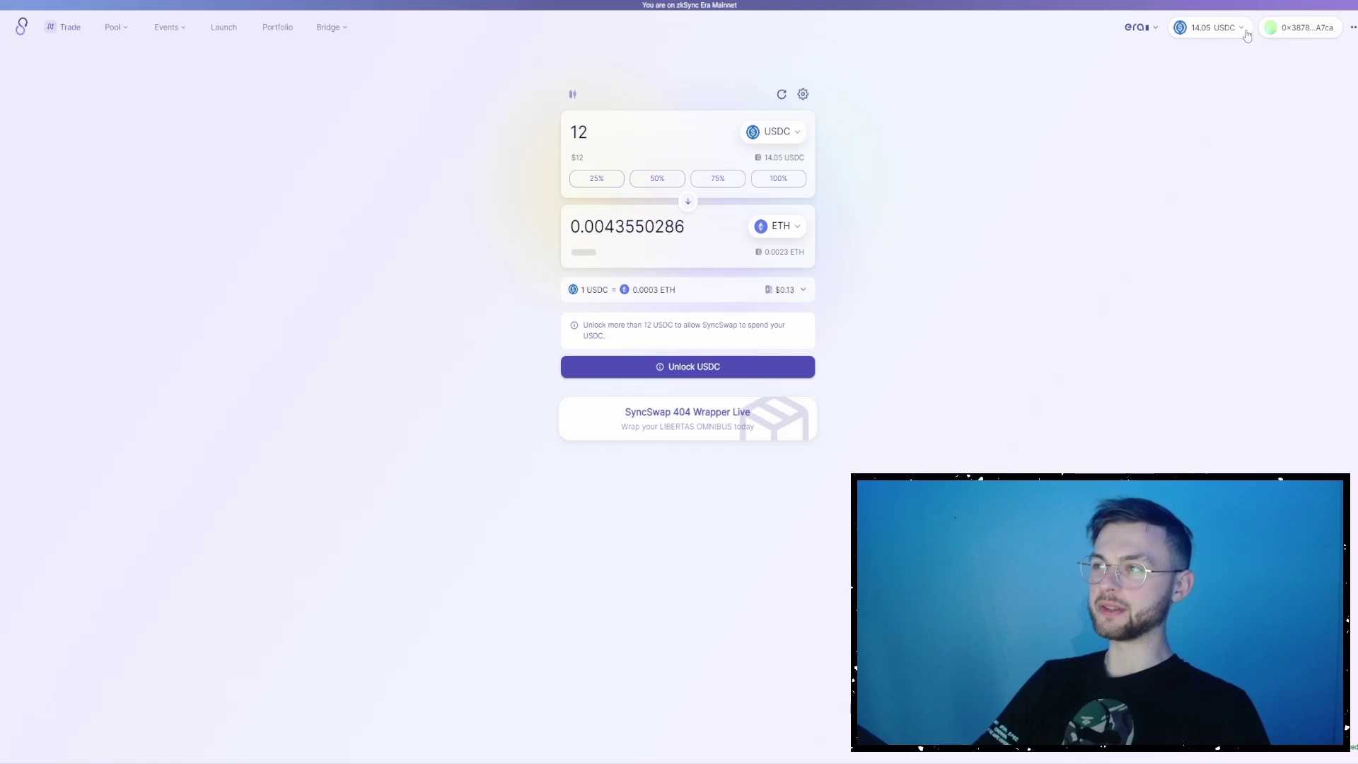
click(686, 366)
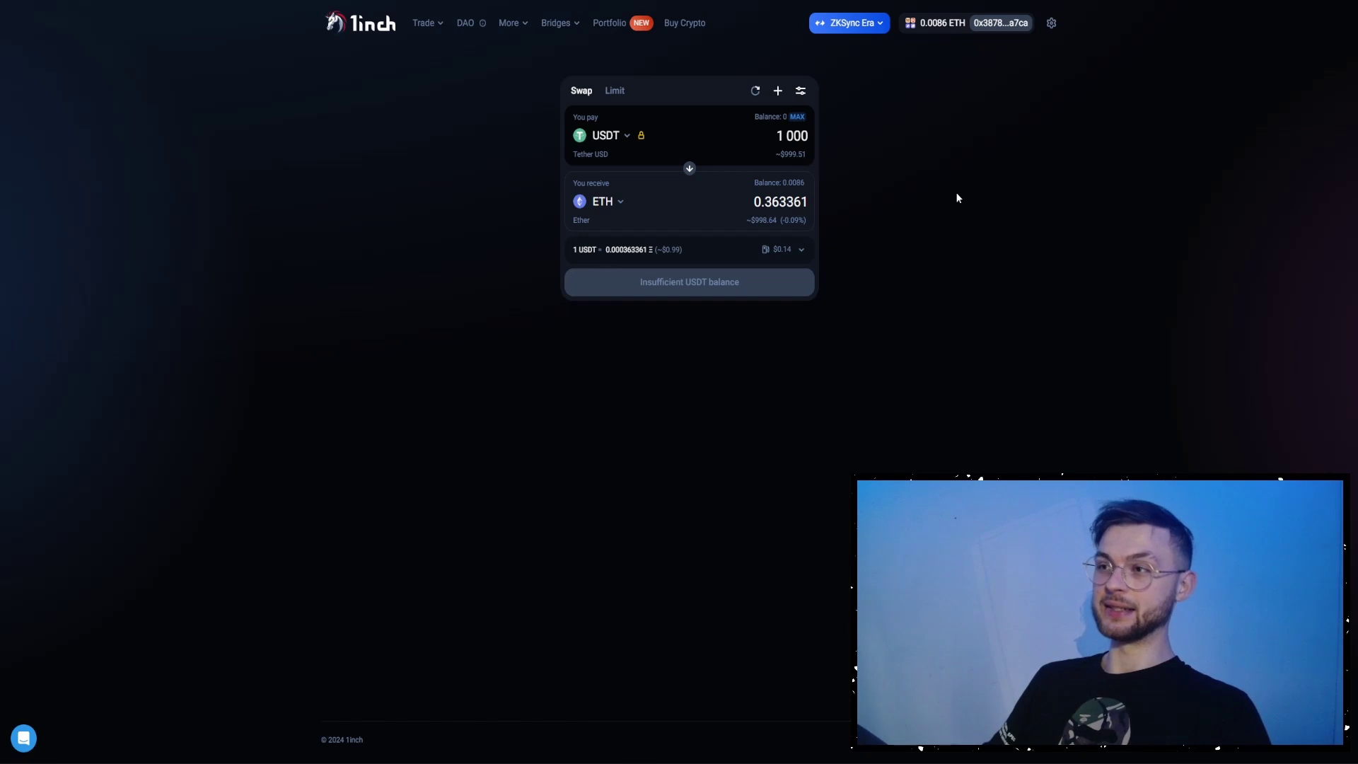
click(864, 27)
click(949, 247)
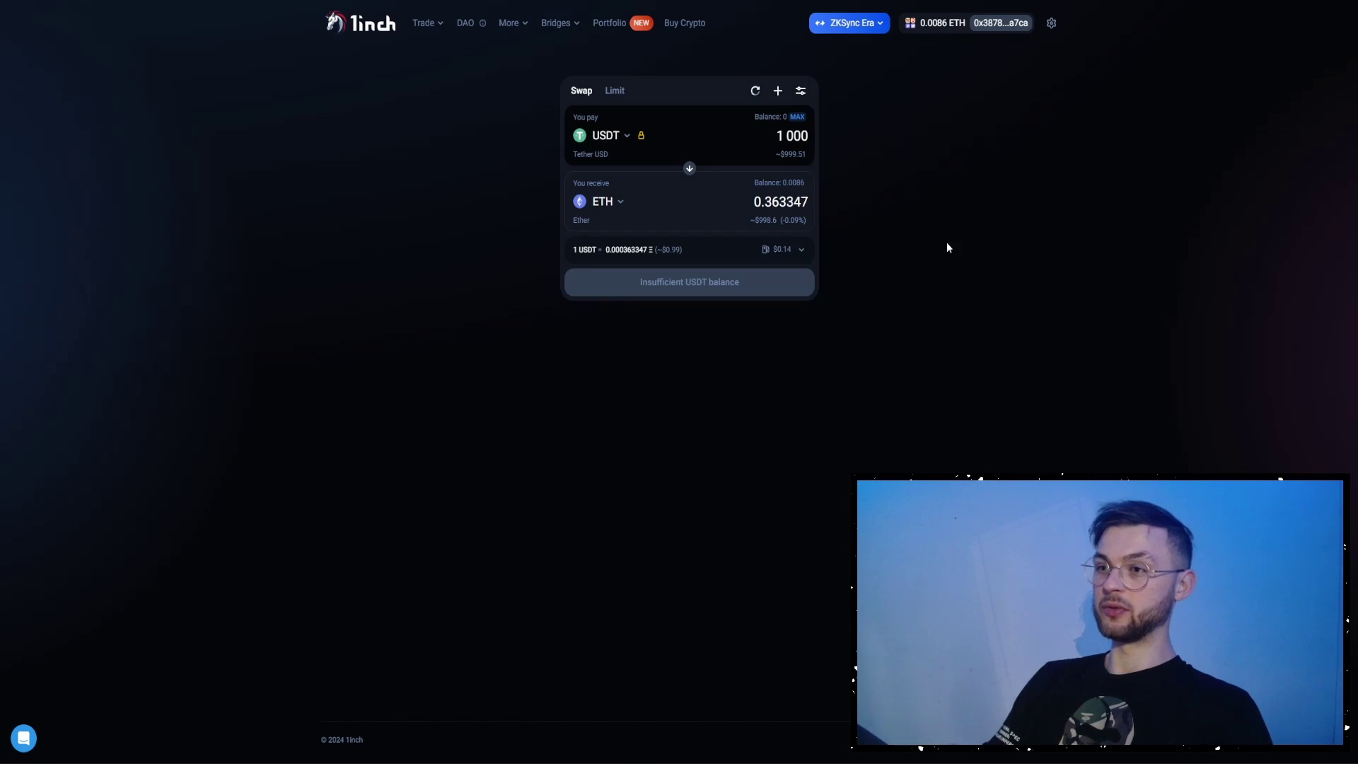
click(617, 138)
scroll(647, 381, down, 10)
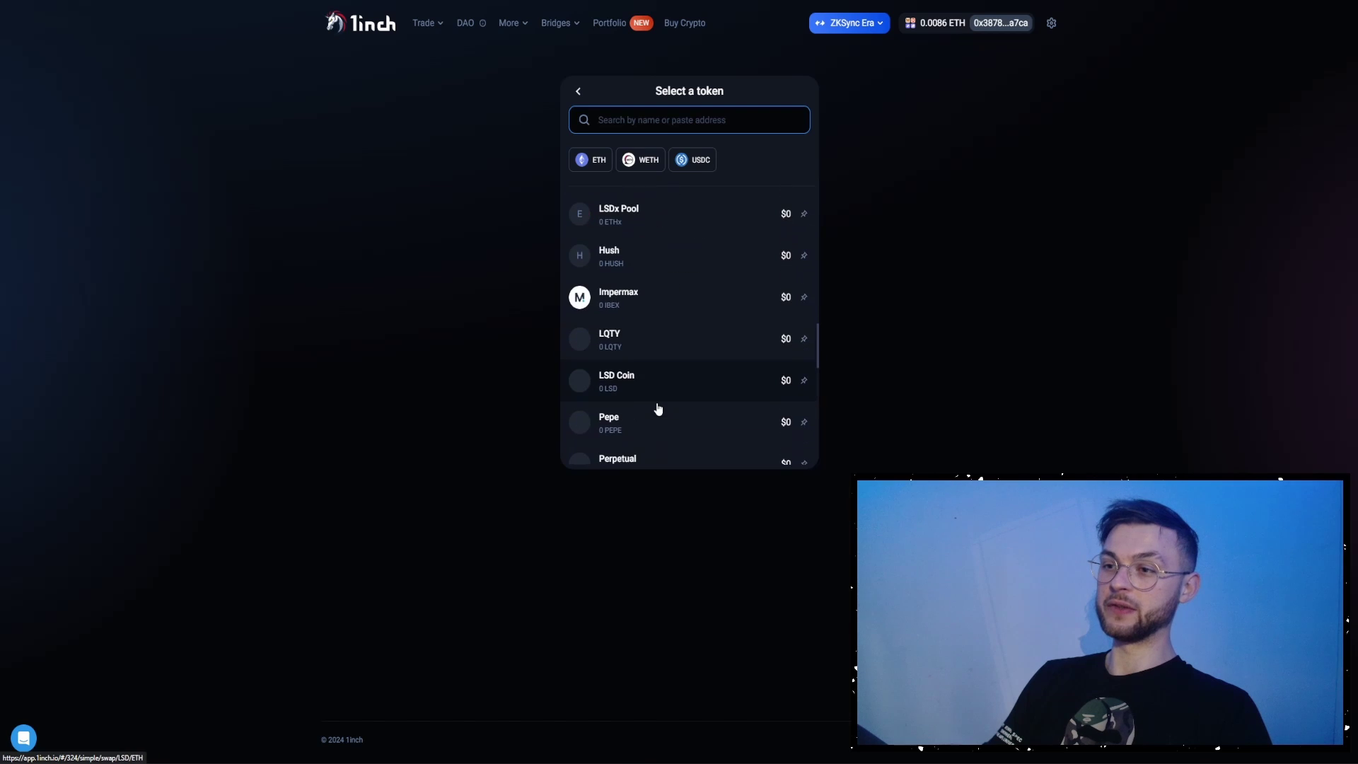
key(Escape)
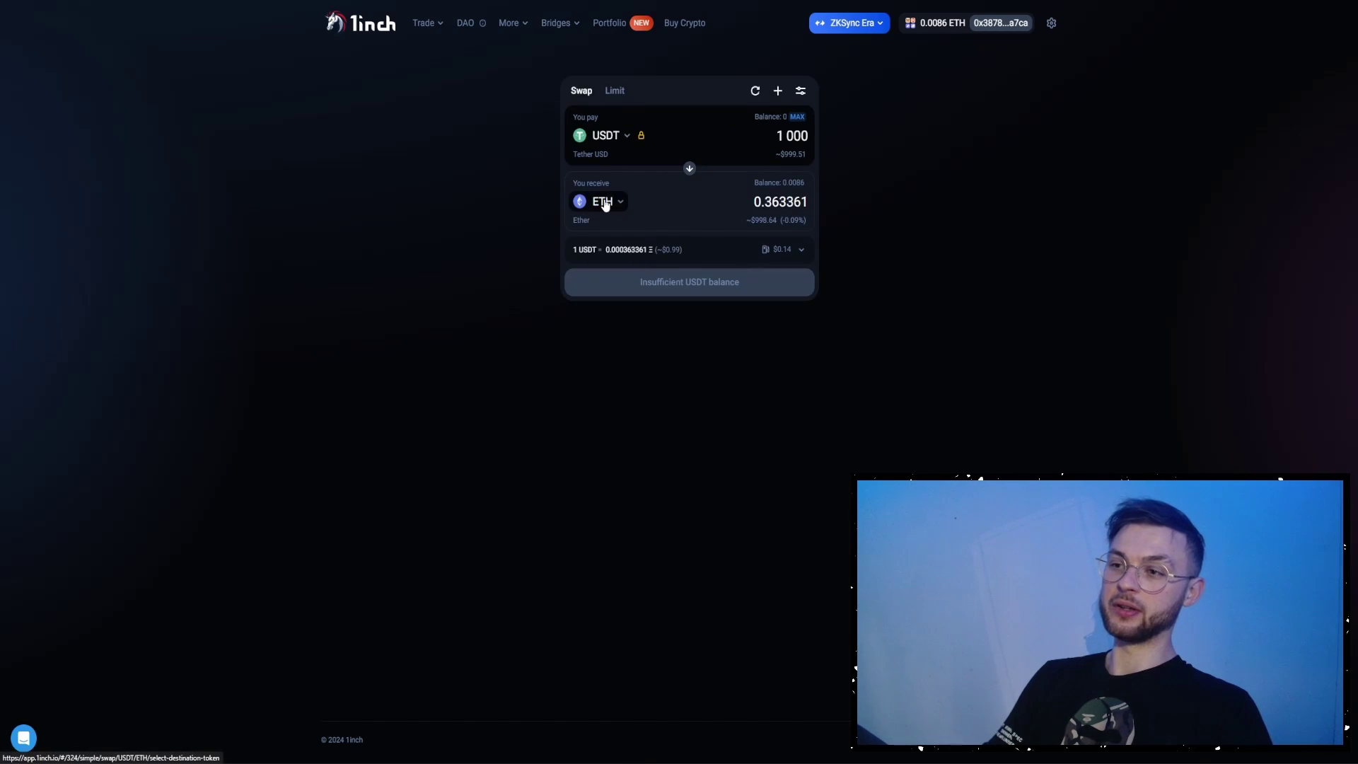
click(604, 201)
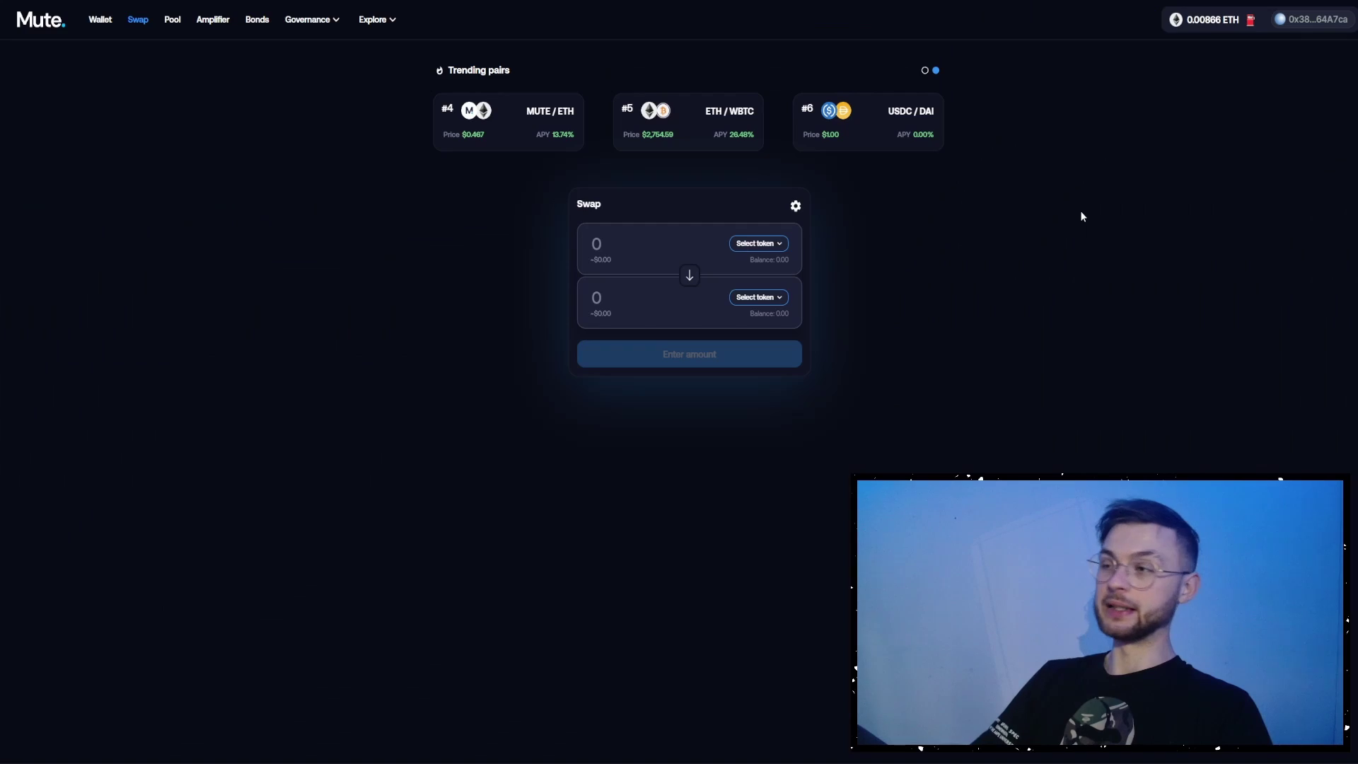
- Check Mute's fee-token options, then go through Pool to the Amplifier farms page
click(1214, 26)
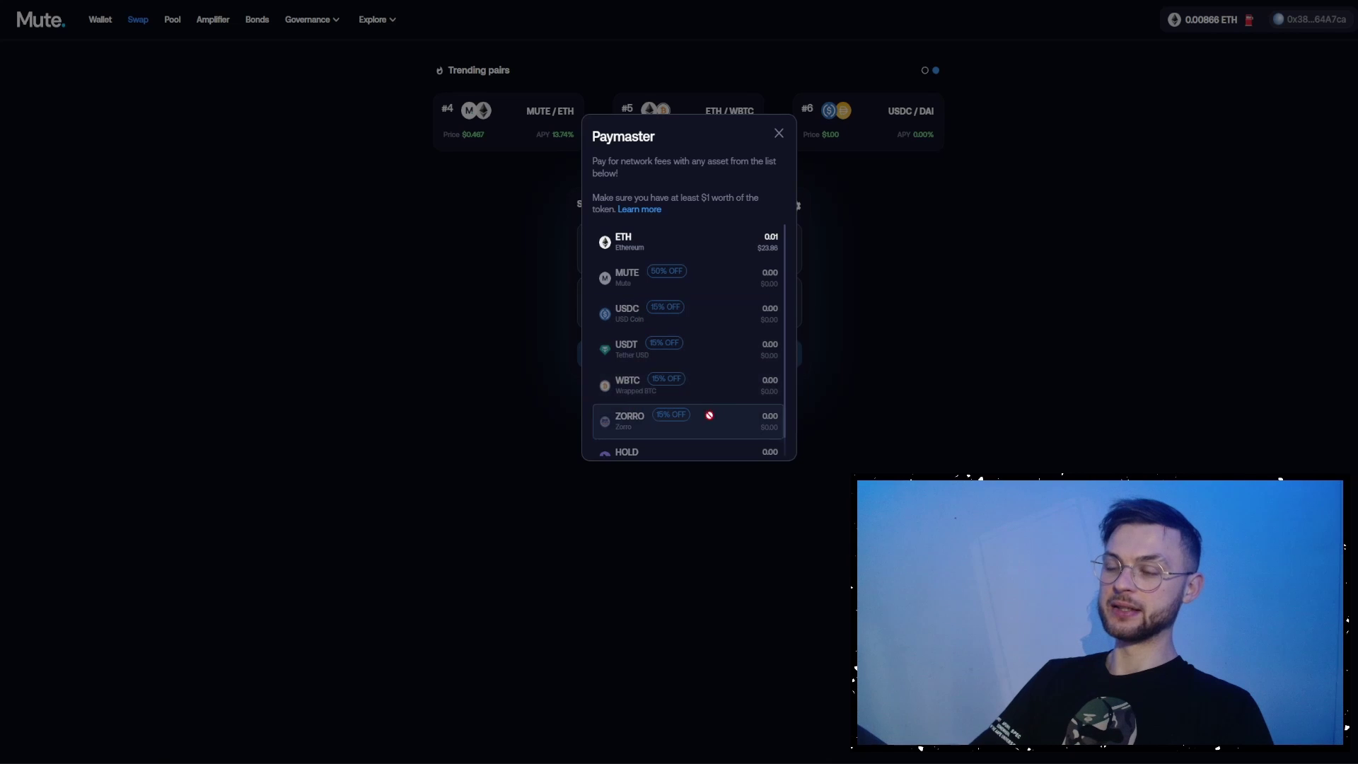
click(428, 346)
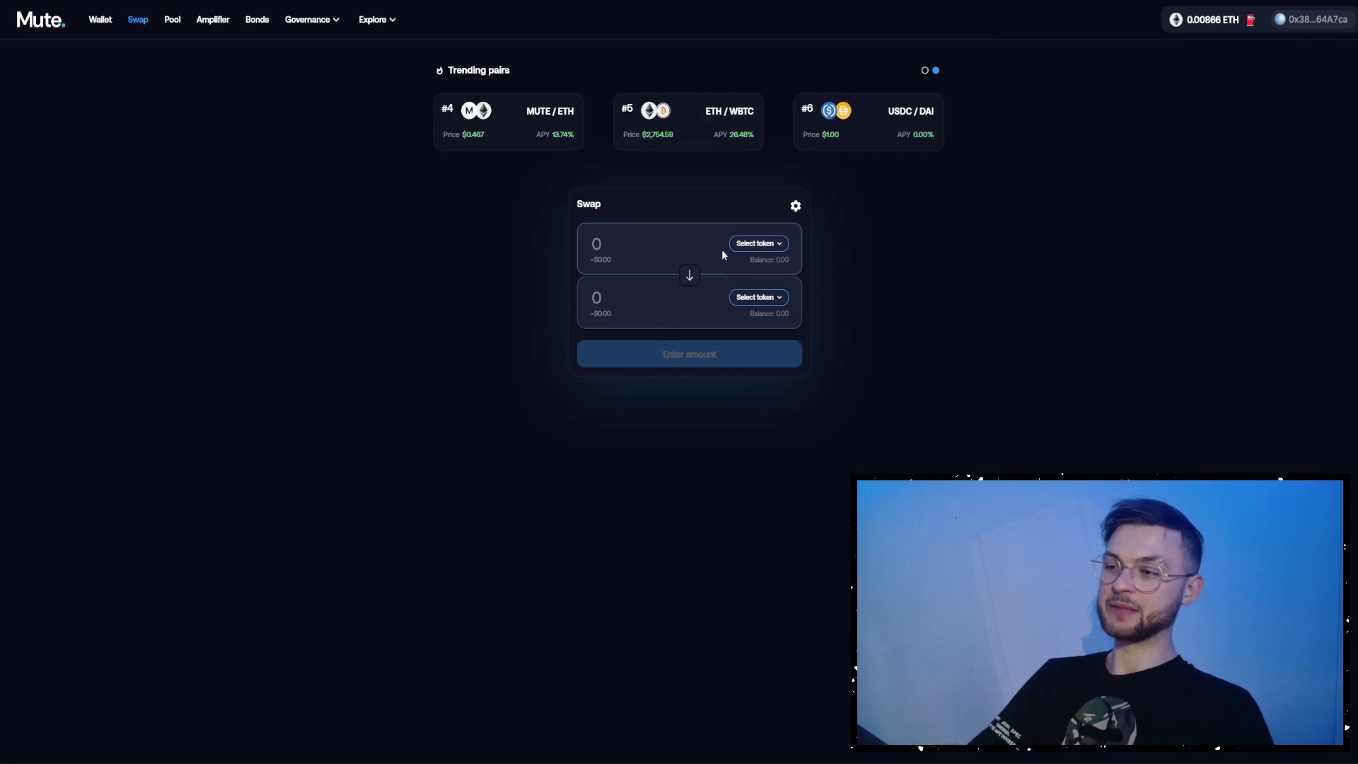
click(173, 19)
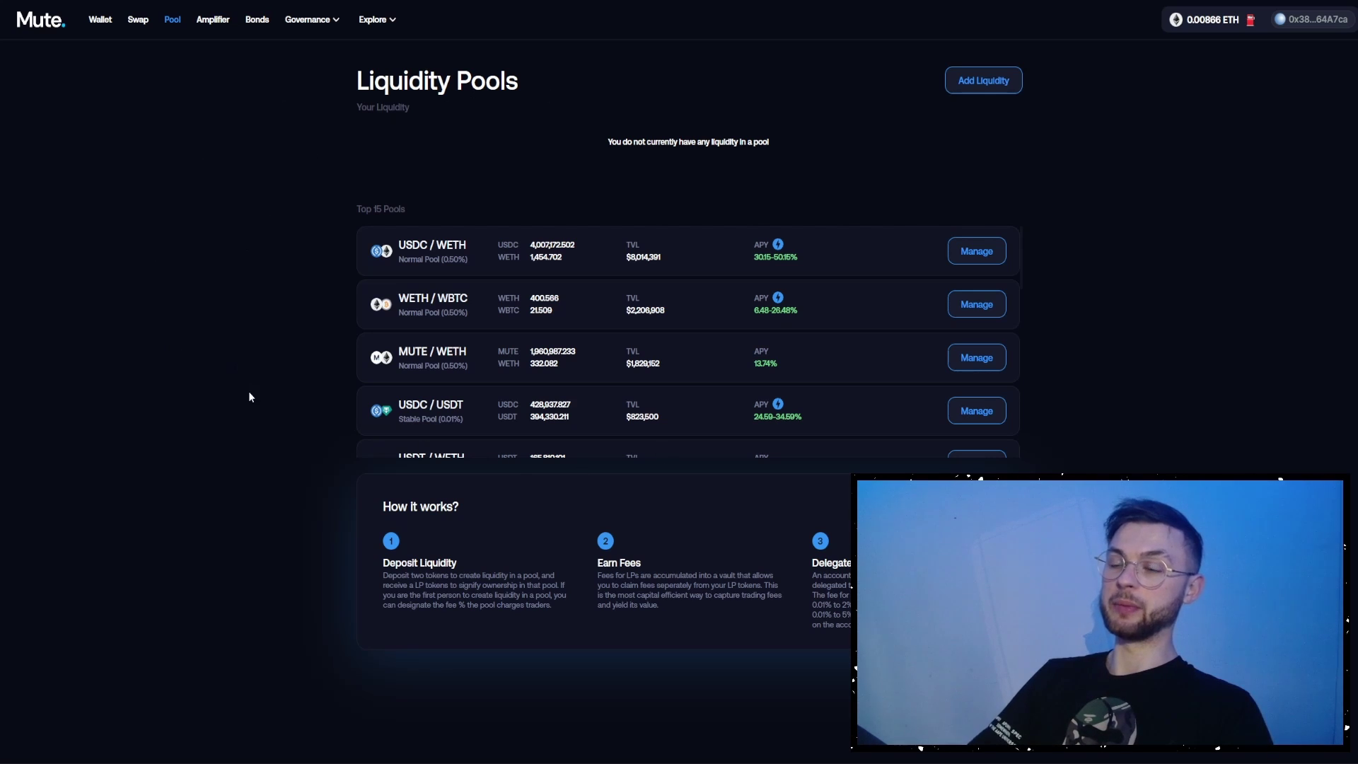
click(214, 20)
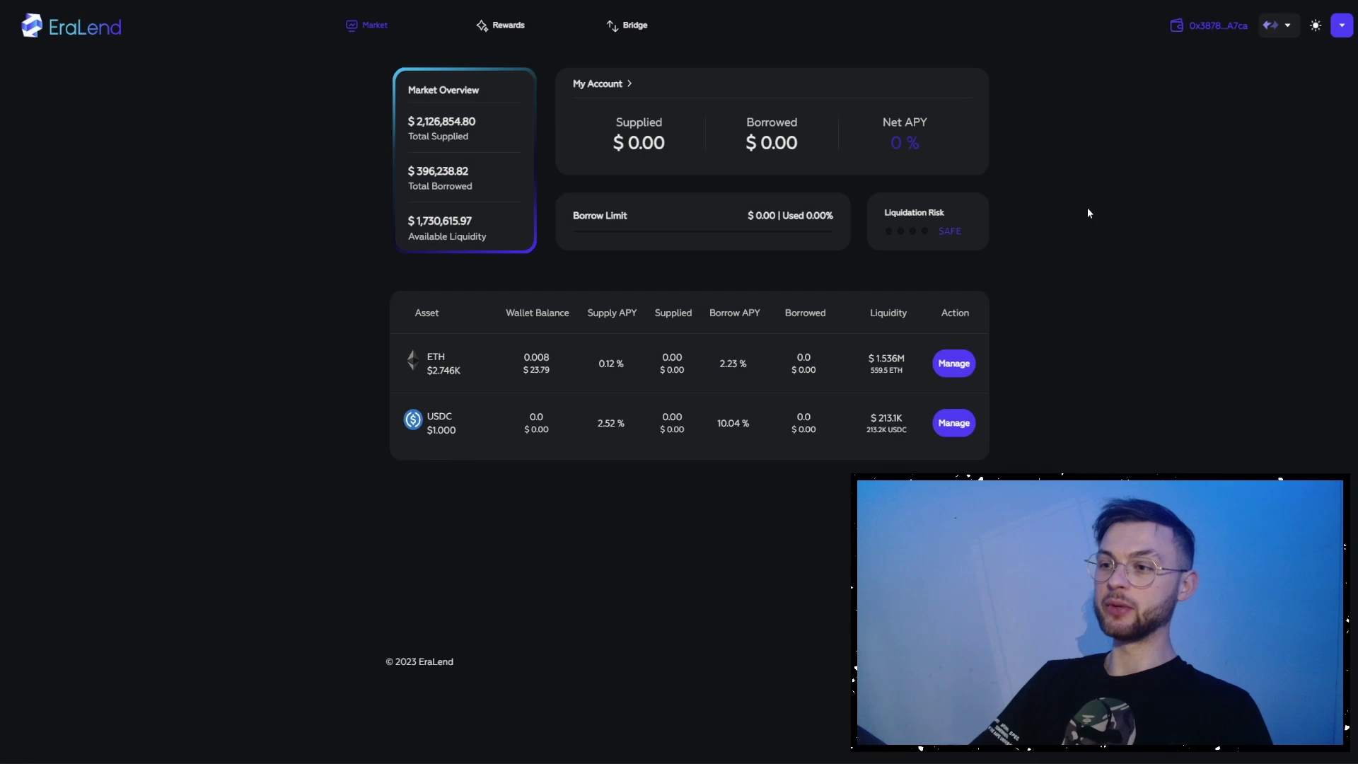
click(513, 28)
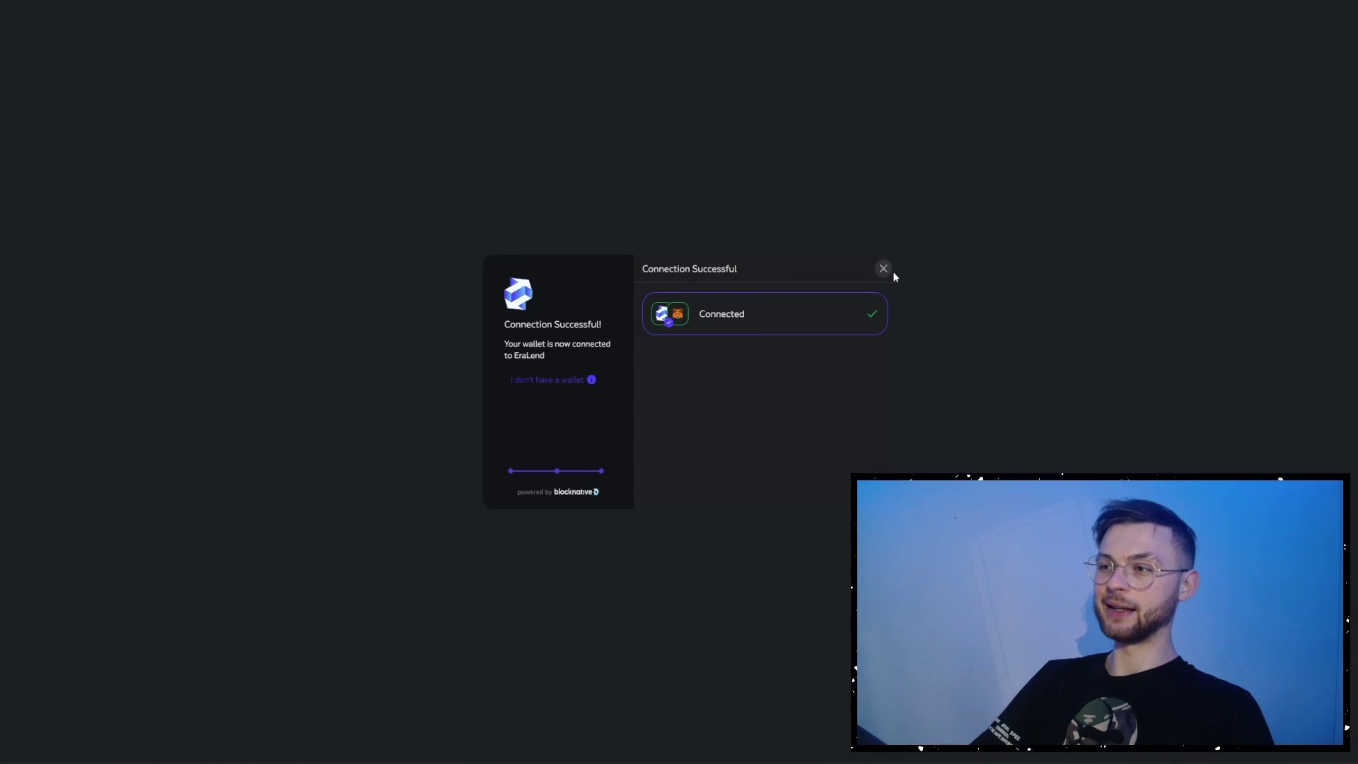
click(884, 268)
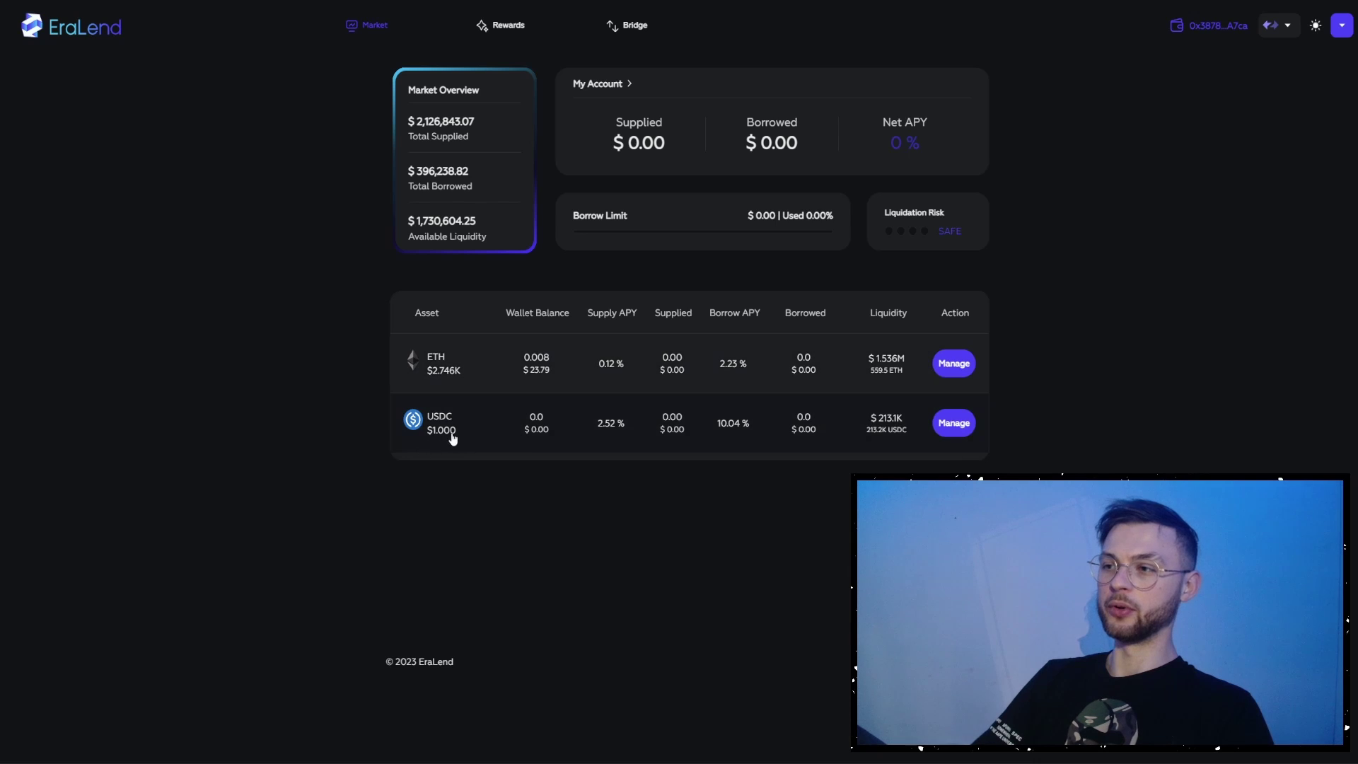
- Supply 25% of the wallet's ETH (0.0021 ETH) to EraLend, reaching $5.88 supplied
click(953, 363)
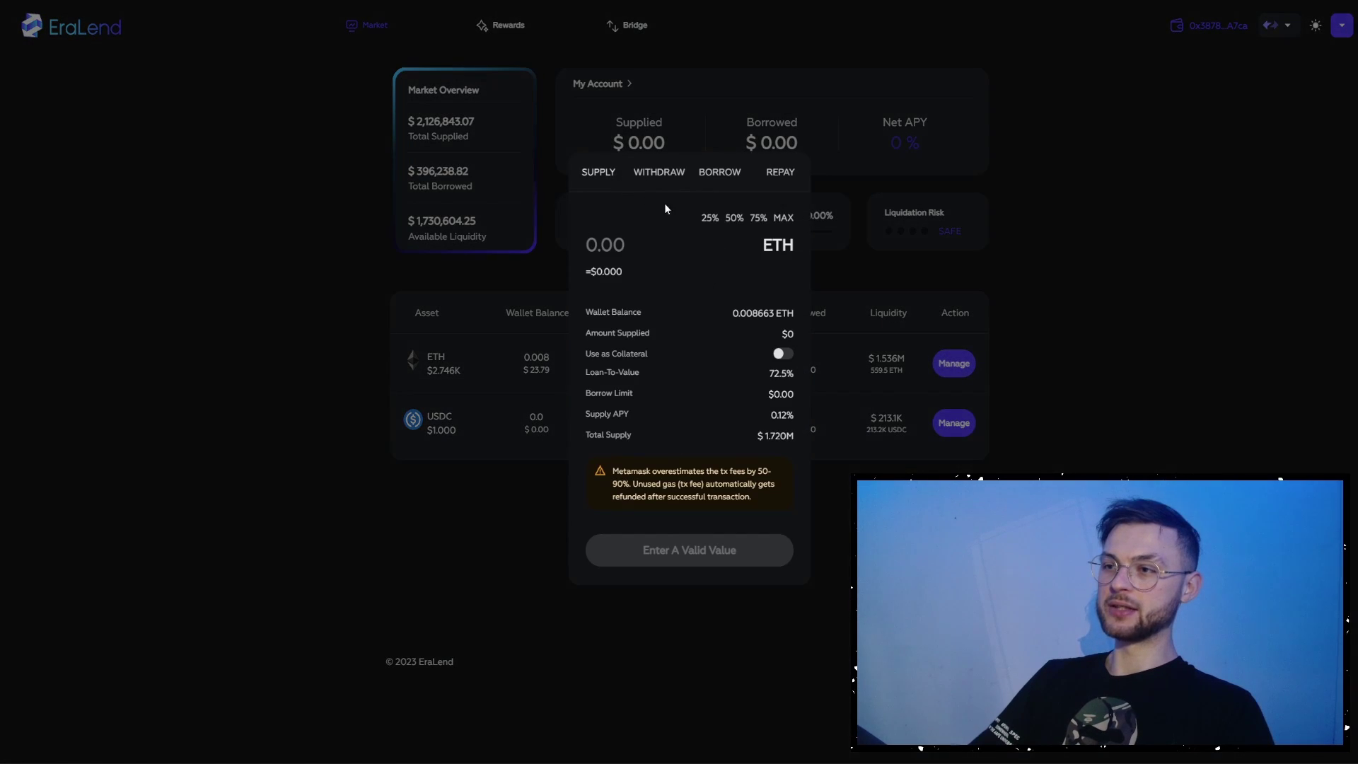
click(709, 220)
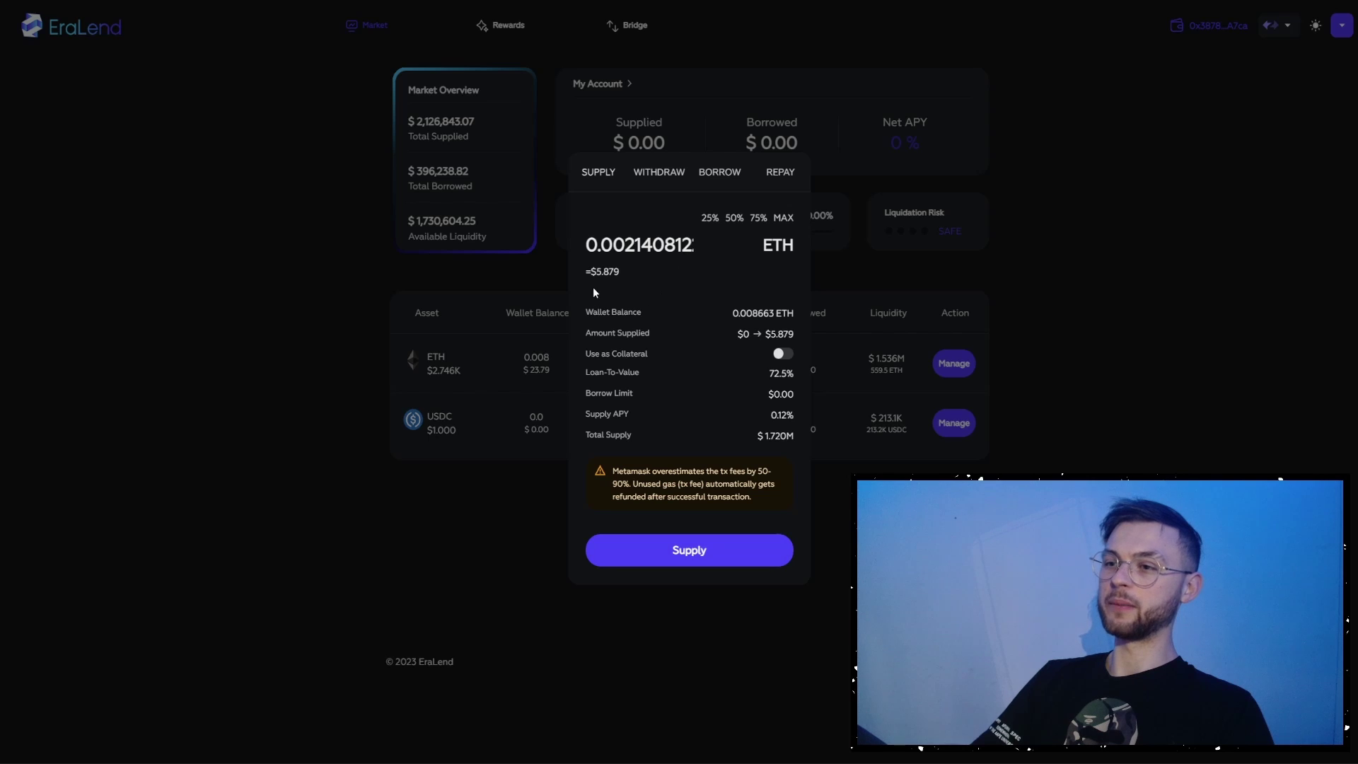
triple_click(619, 261)
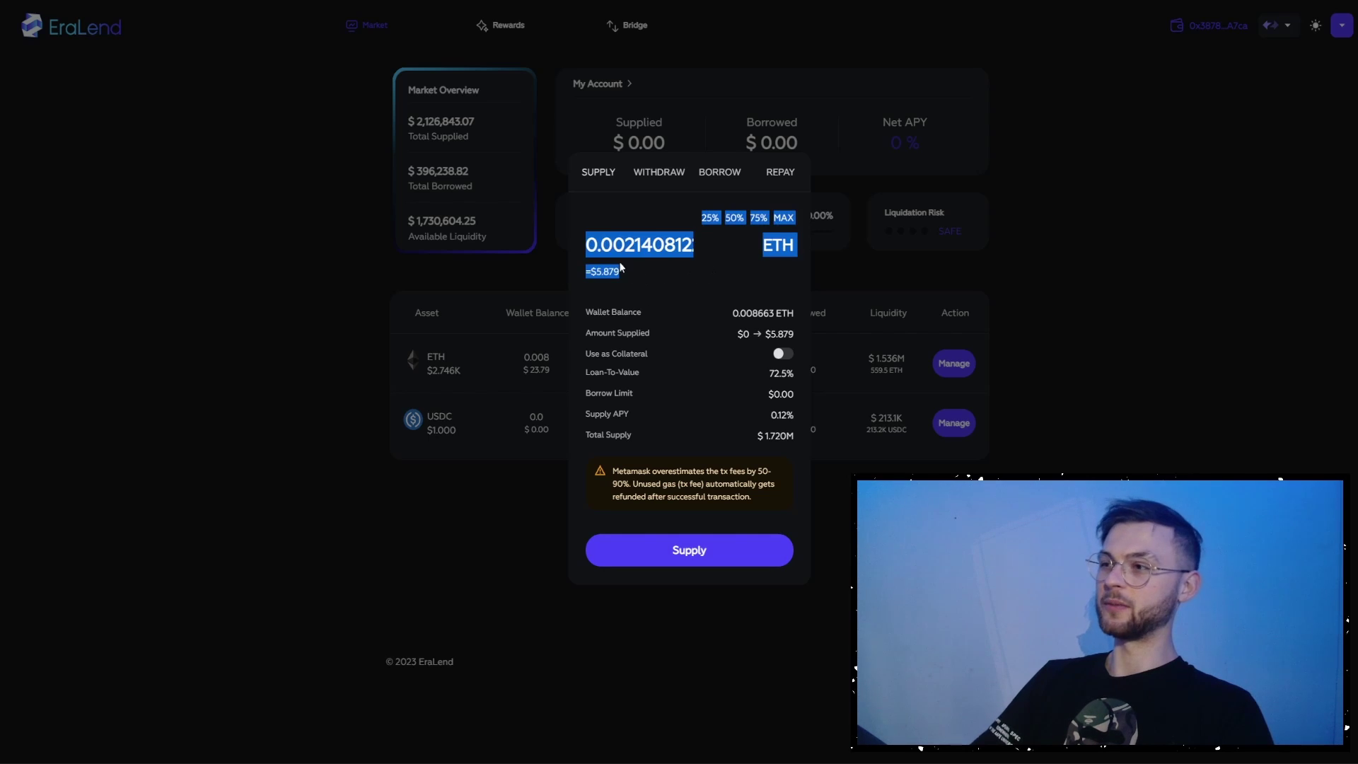
click(639, 275)
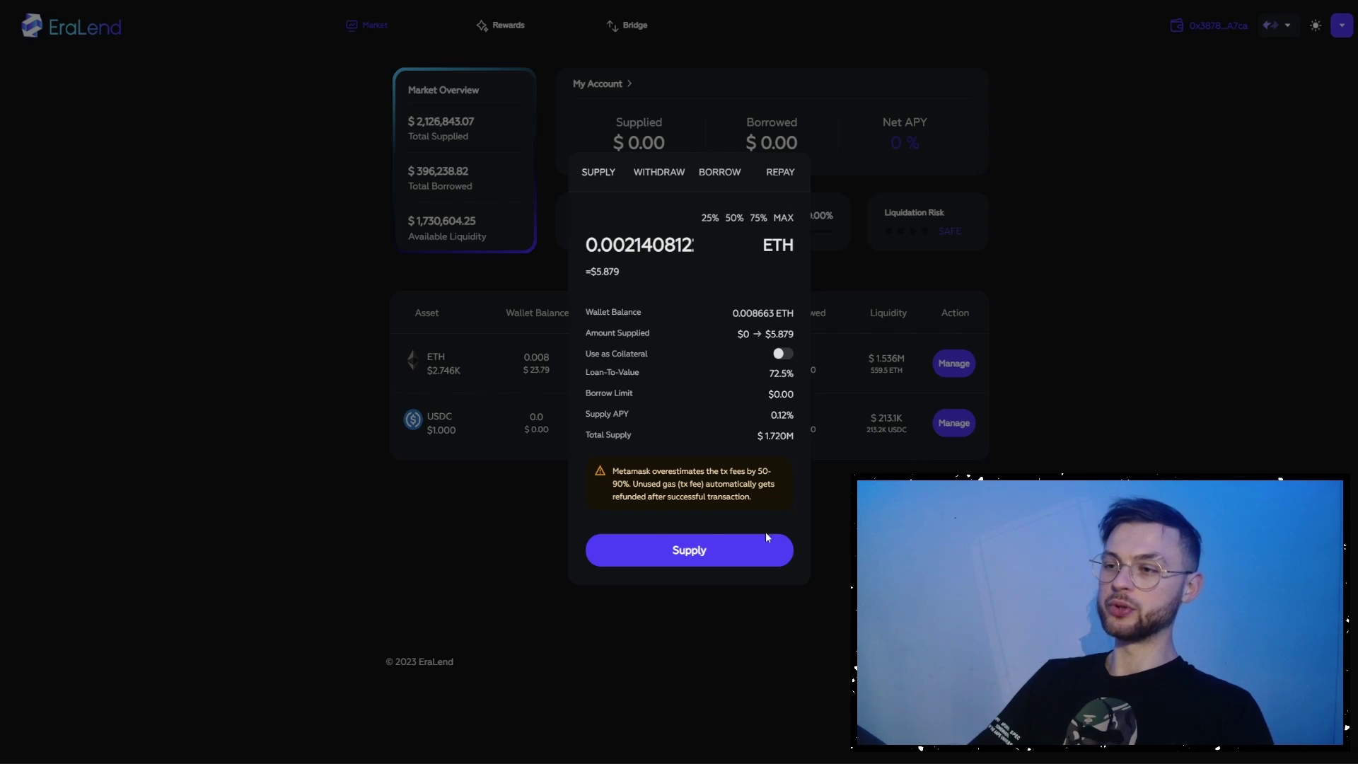
click(685, 554)
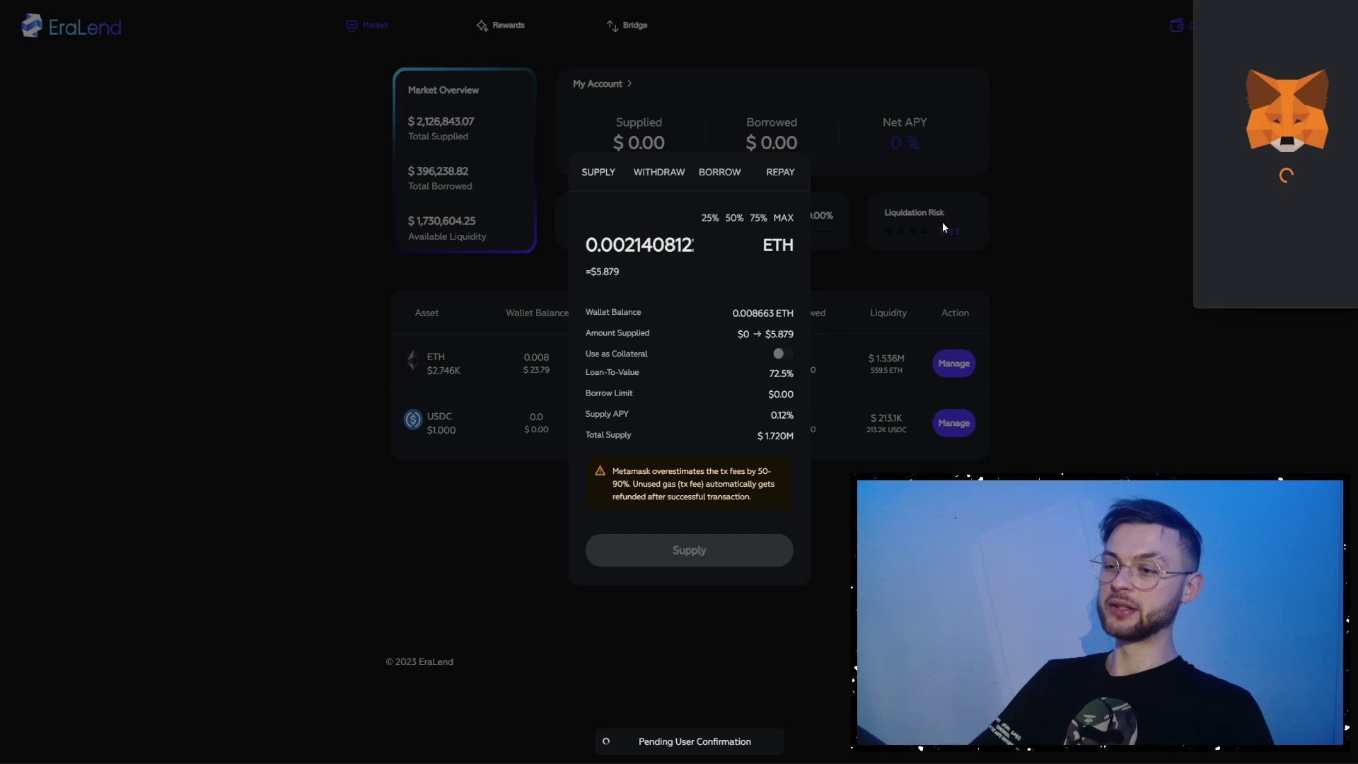
click(698, 443)
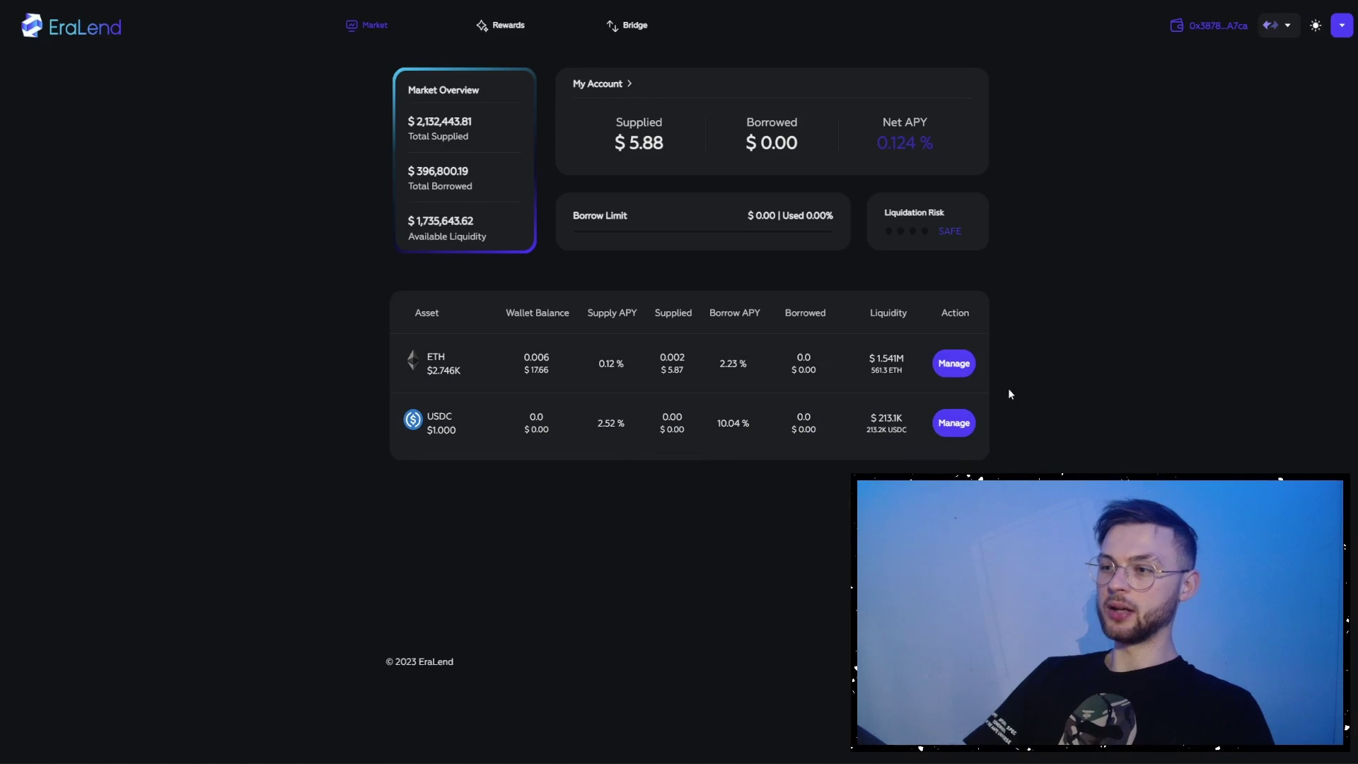
click(953, 363)
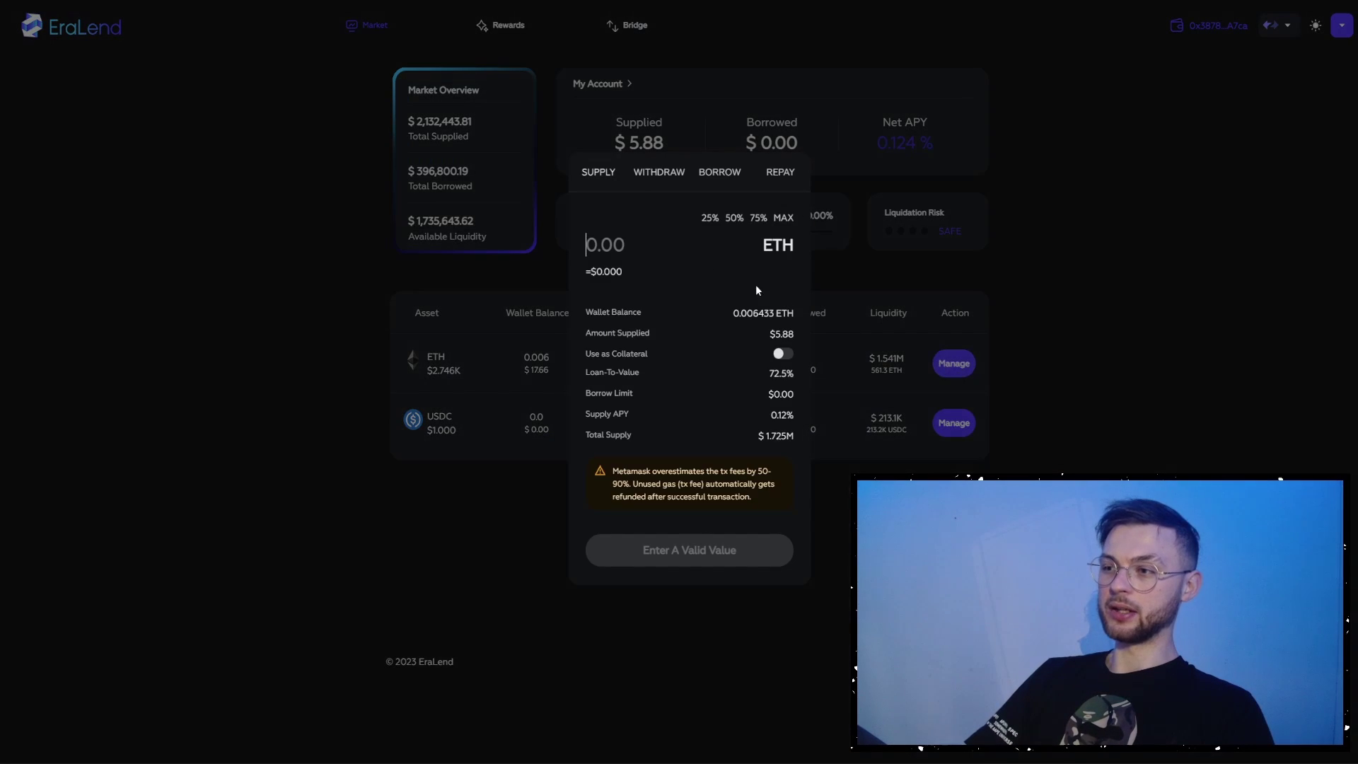
- Withdraw the full 0.002140812 ETH supply from EraLend using MAX
click(655, 172)
click(782, 218)
click(697, 433)
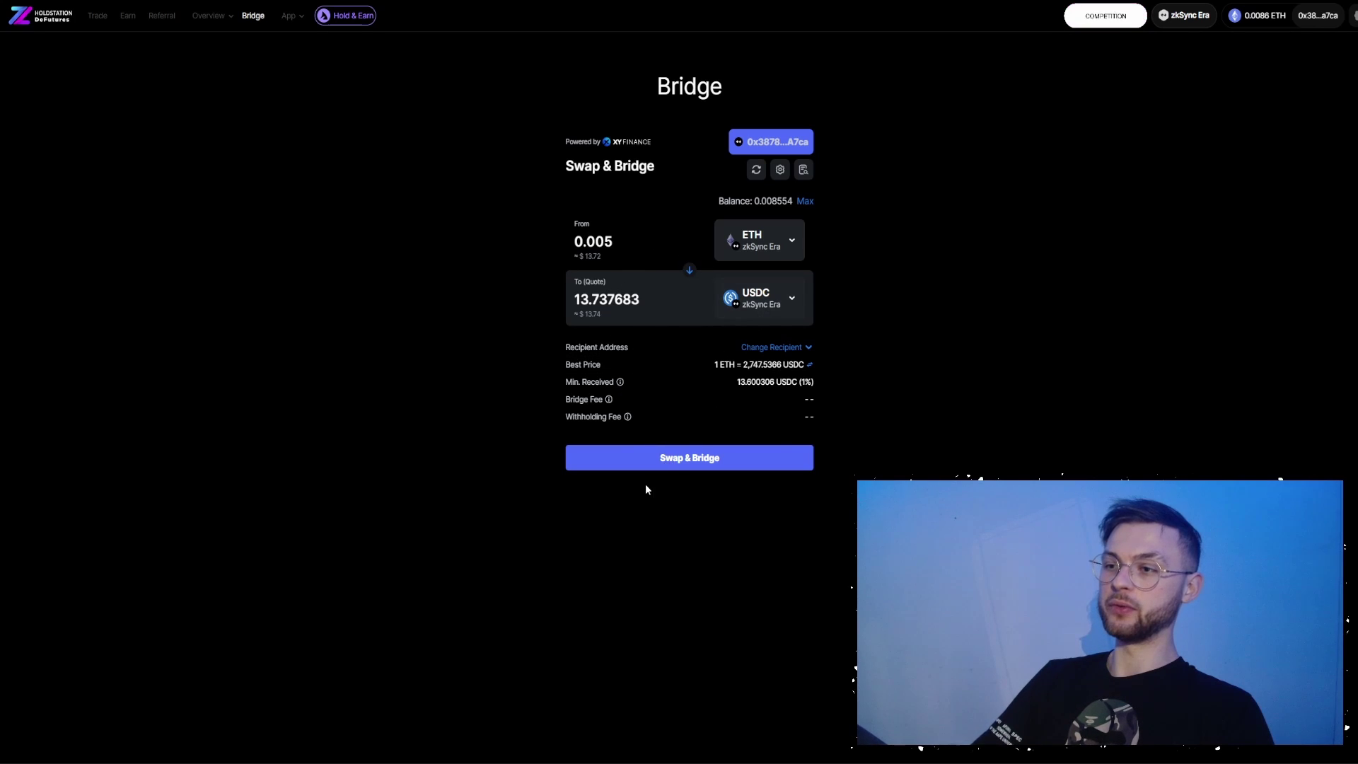
- Swap 0.005 ETH for about 13.74 USDC on zkSync Era, then go to the Trade page
click(702, 460)
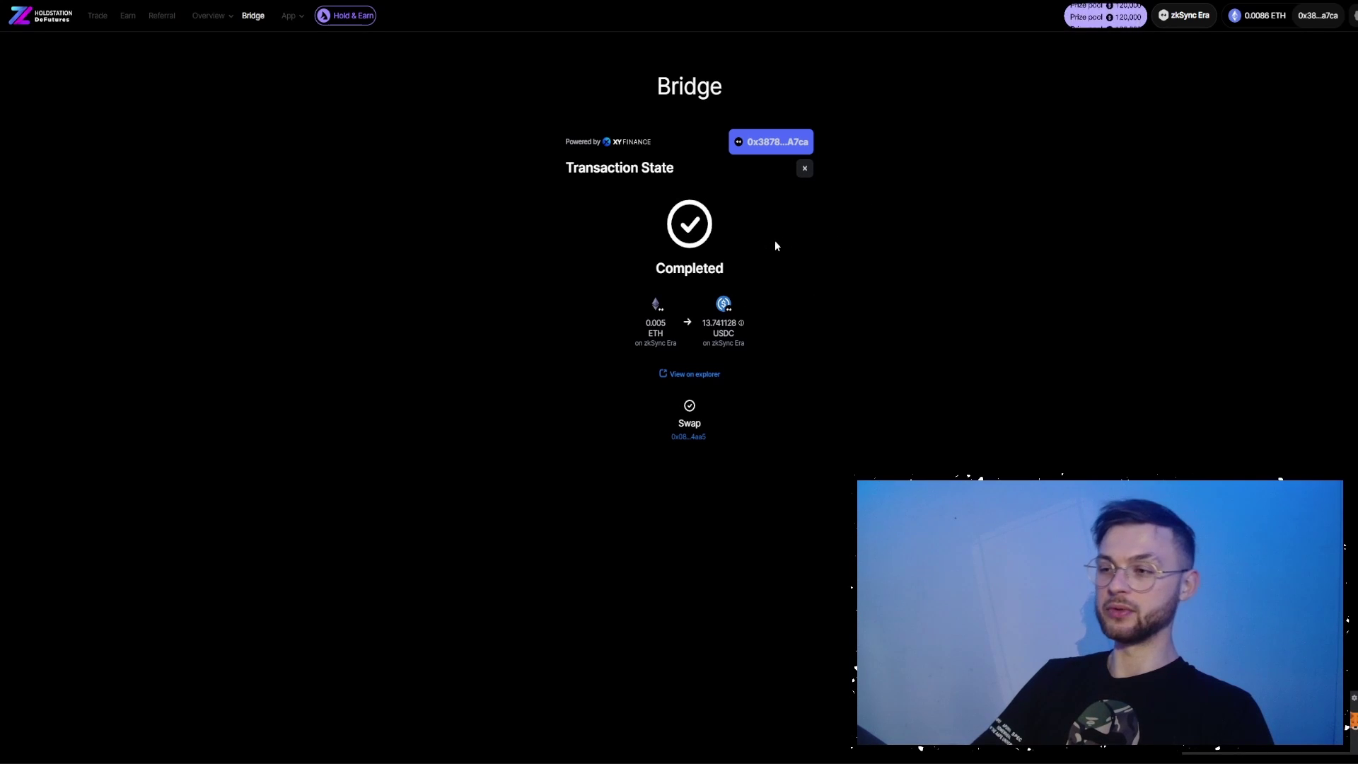
click(97, 15)
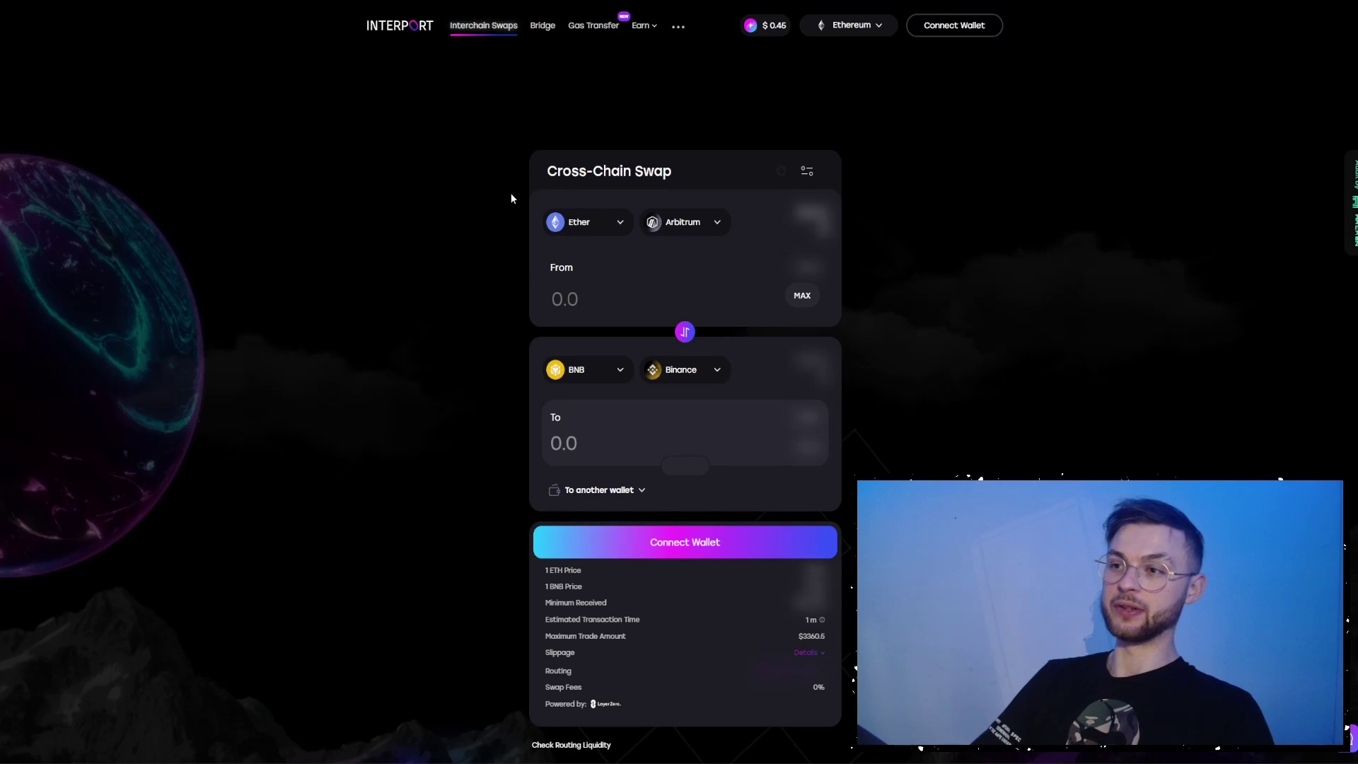
- Set both source and destination chains to zkSync and reverse the swap to USD Coin → Ether
scroll(632, 243, down, 1)
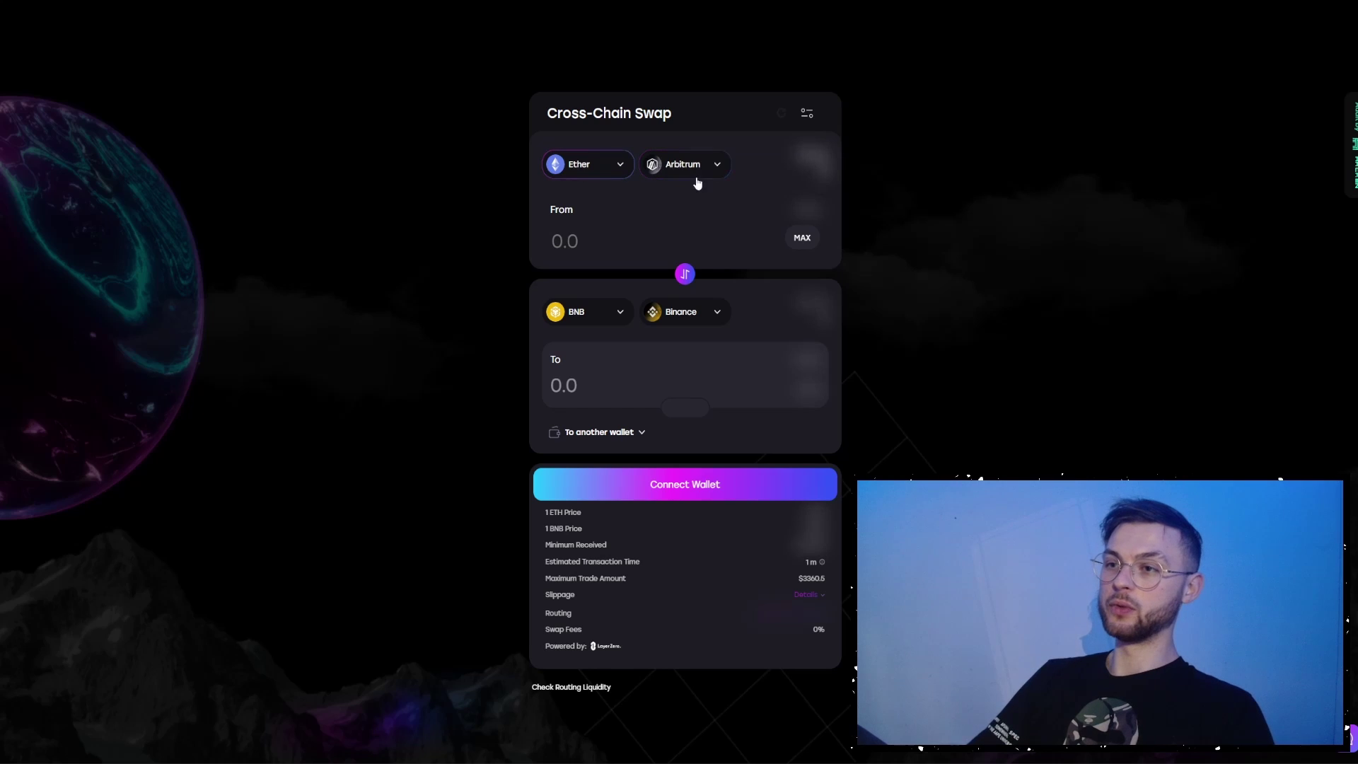
scroll(561, 221, up, 1)
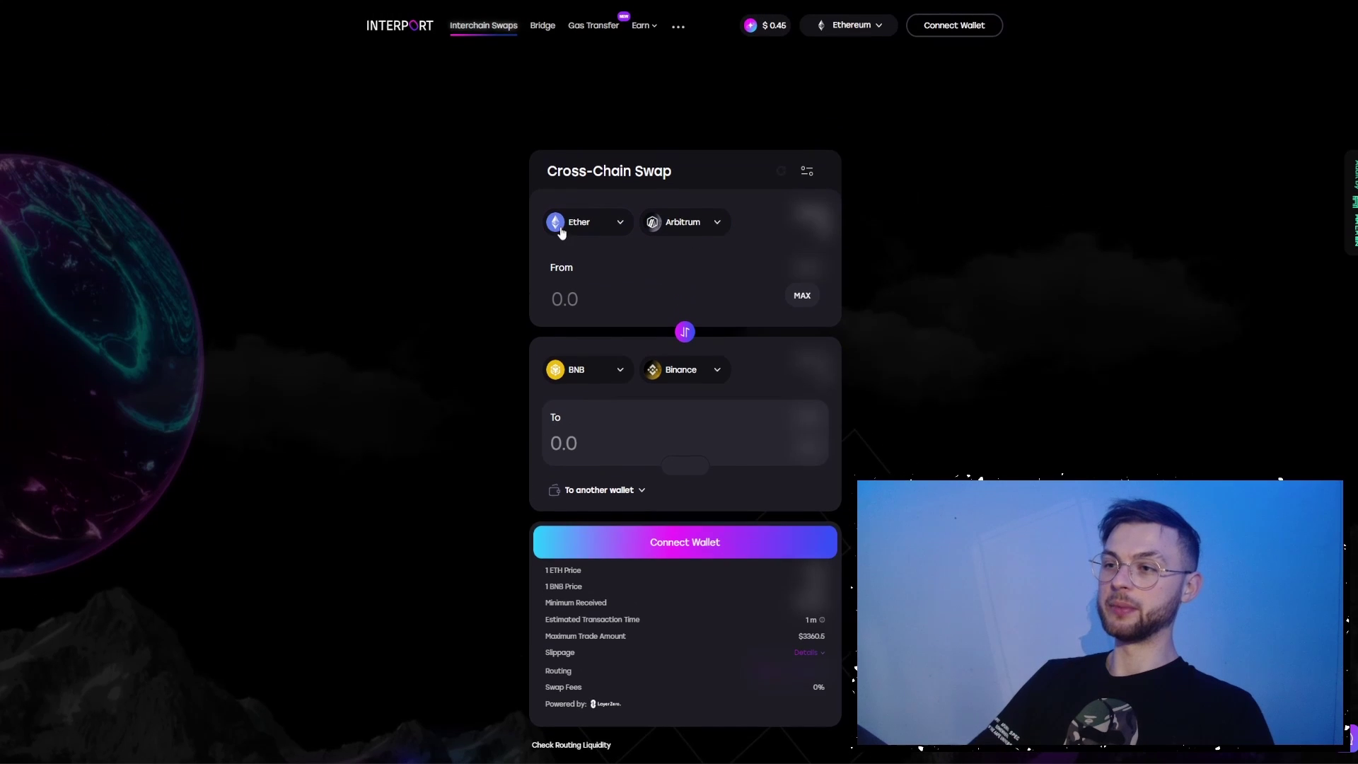
click(705, 226)
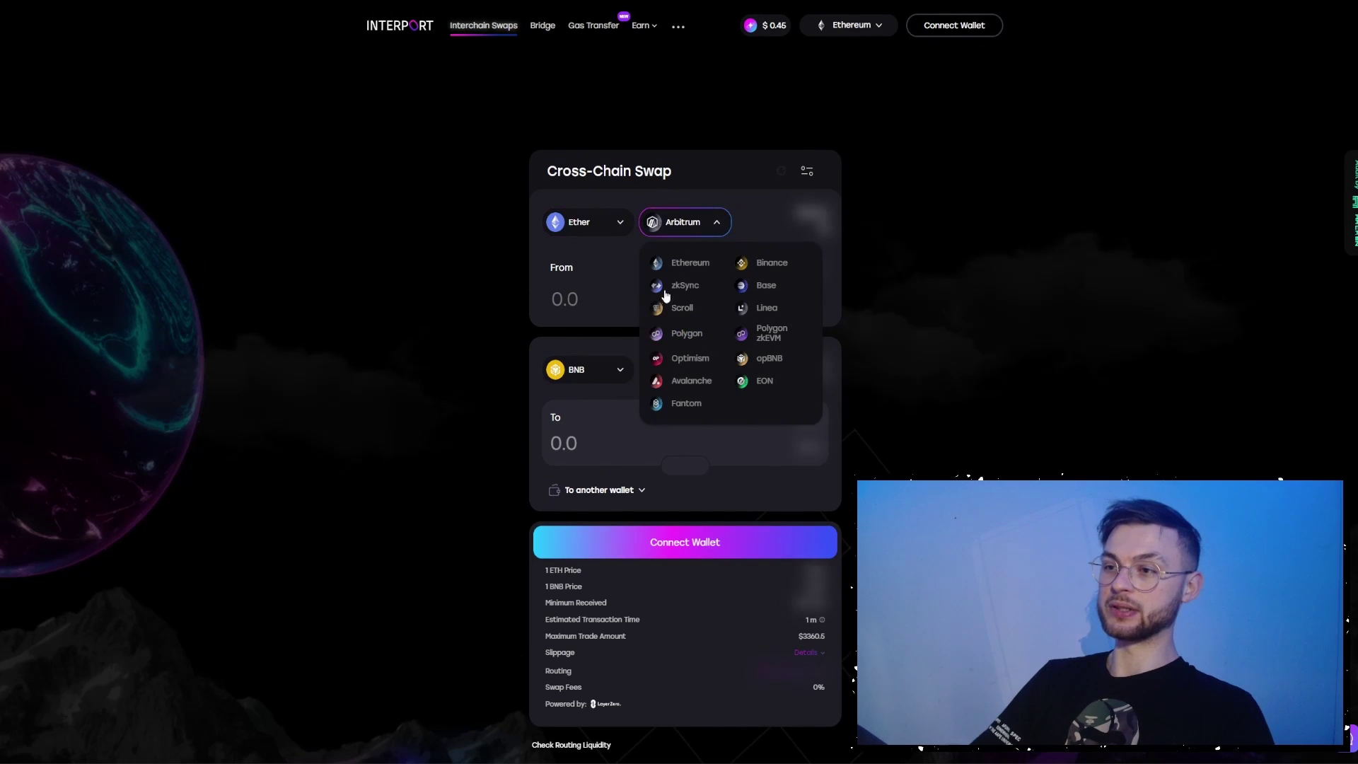
click(693, 280)
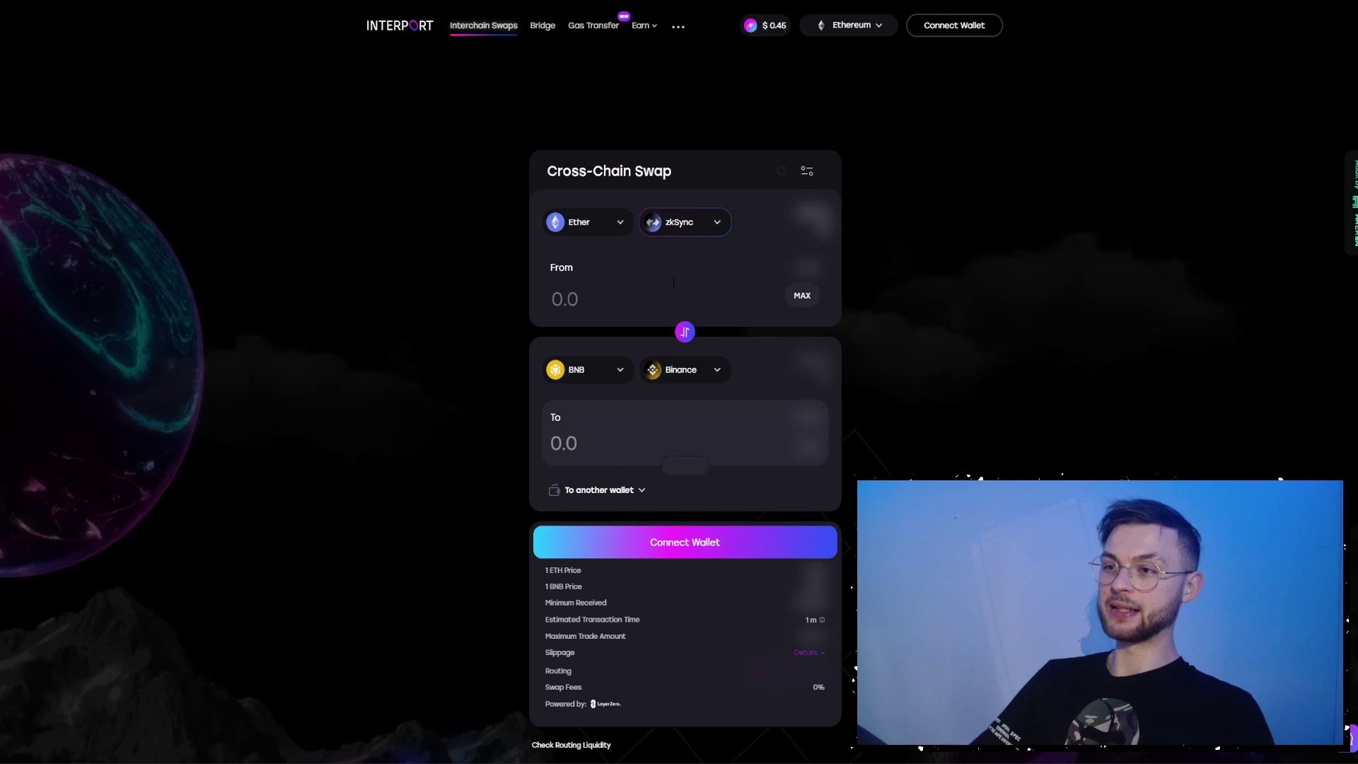
click(675, 382)
click(688, 422)
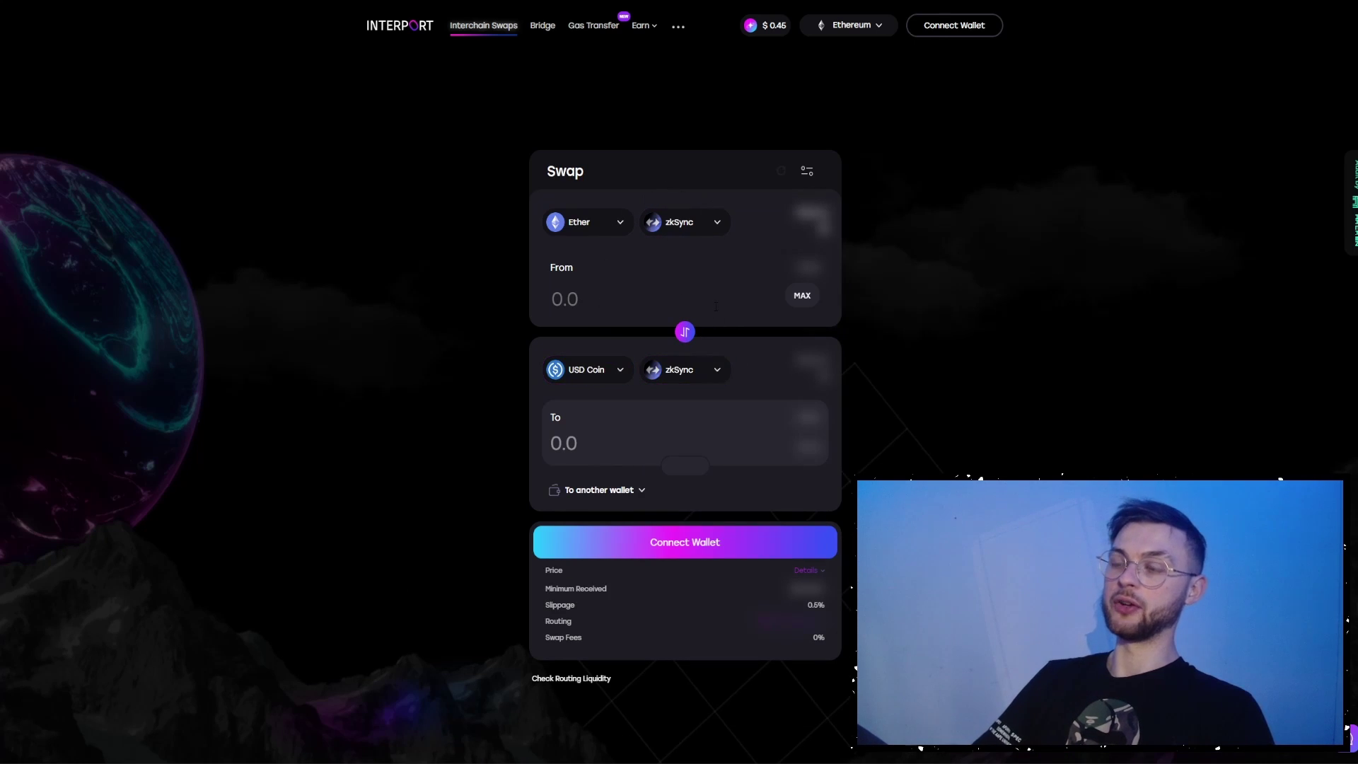
click(681, 331)
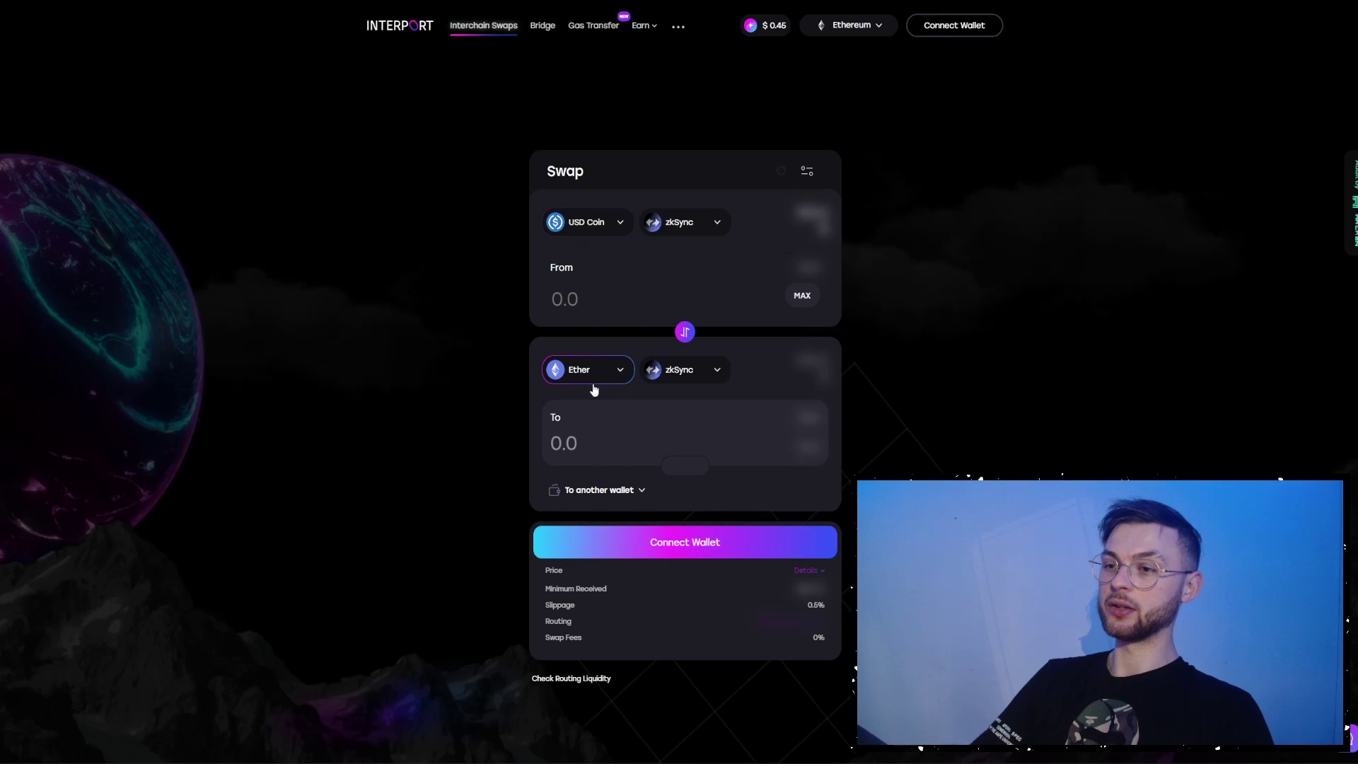
- Connect the wallet, enter the full 13.739934 USD Coin balance, and approve spending it
click(937, 27)
click(792, 311)
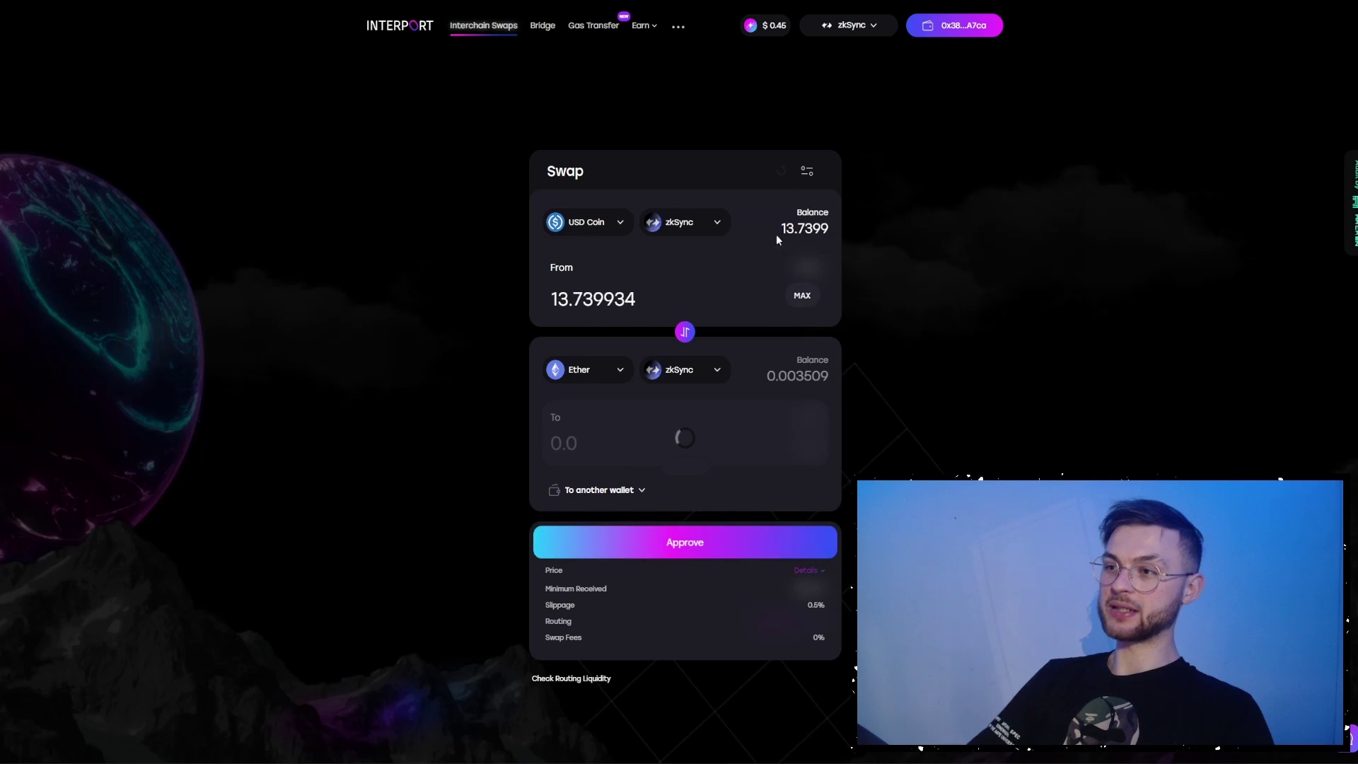
click(683, 544)
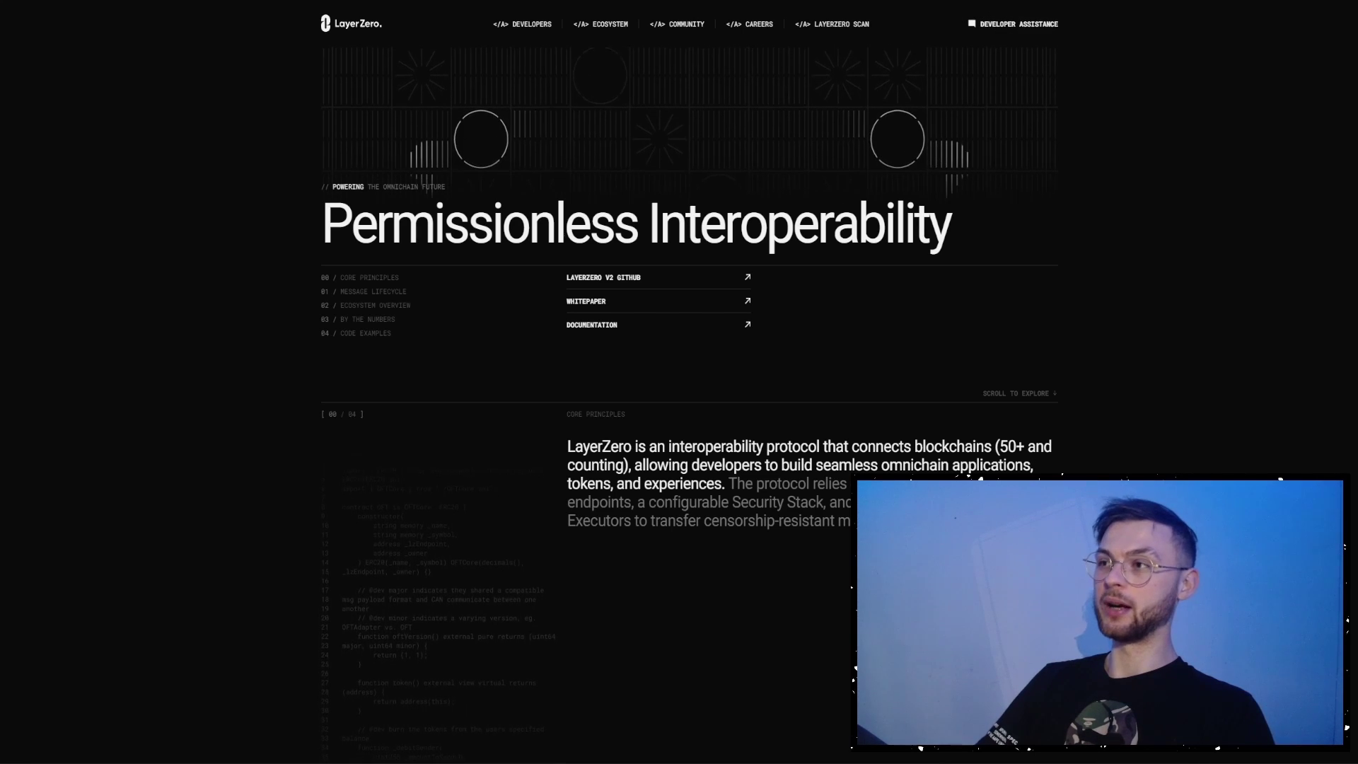
- Open the Maverick Protocol app and connect the wallet on zkSync Era
click(984, 35)
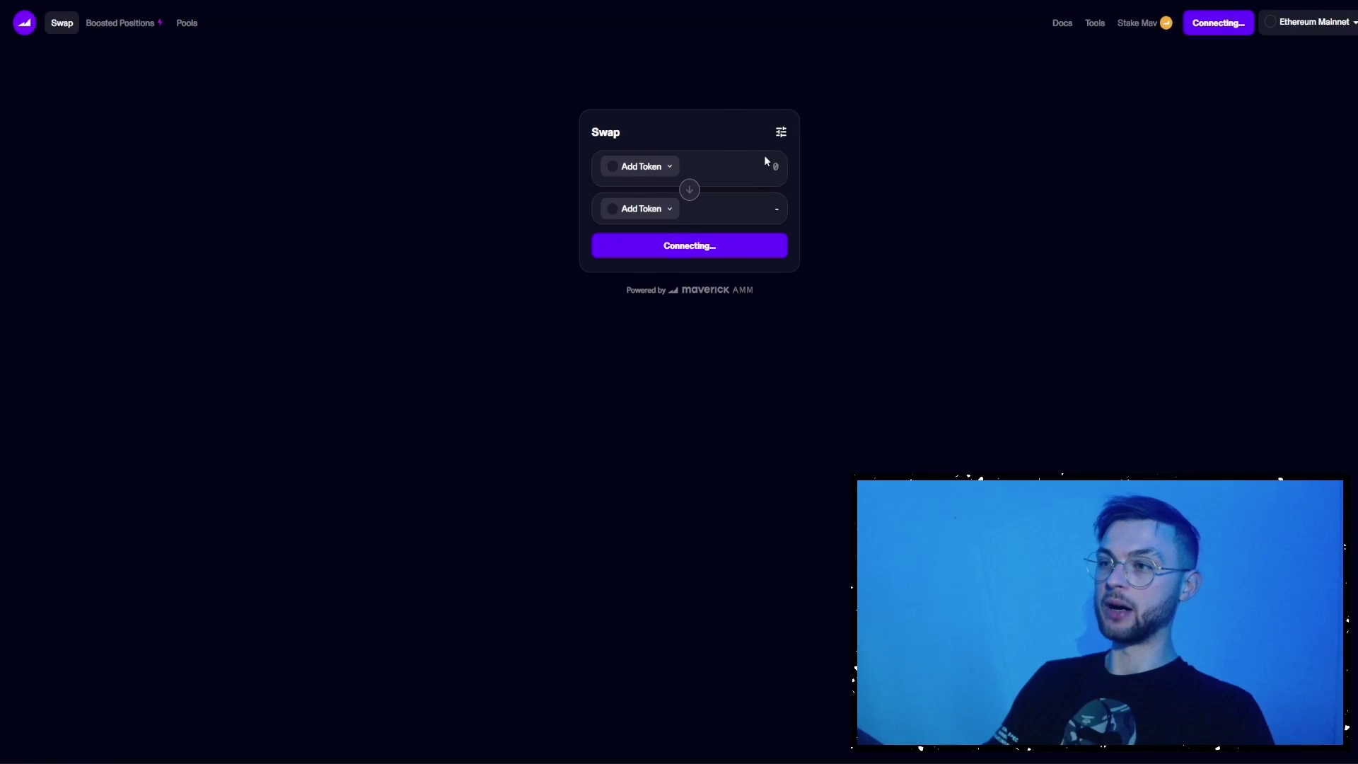
click(1307, 22)
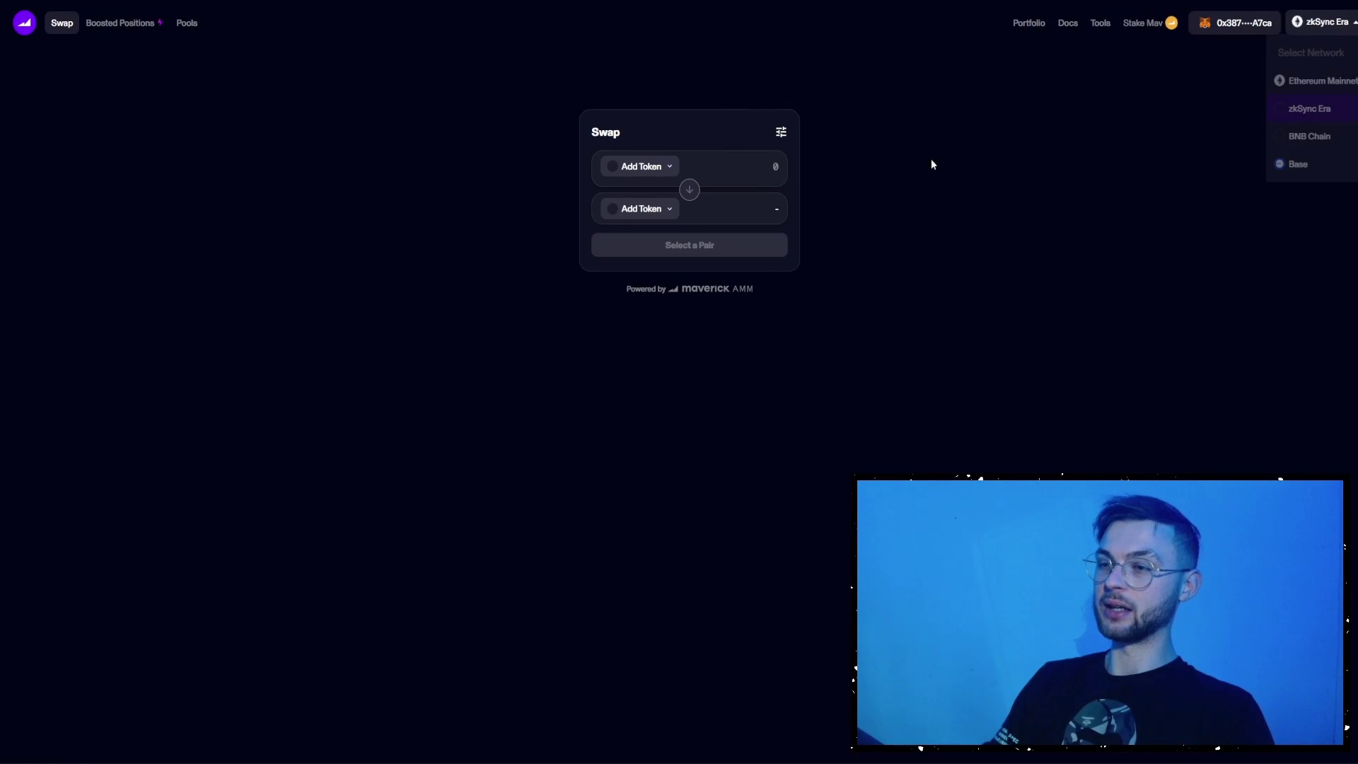
click(1303, 110)
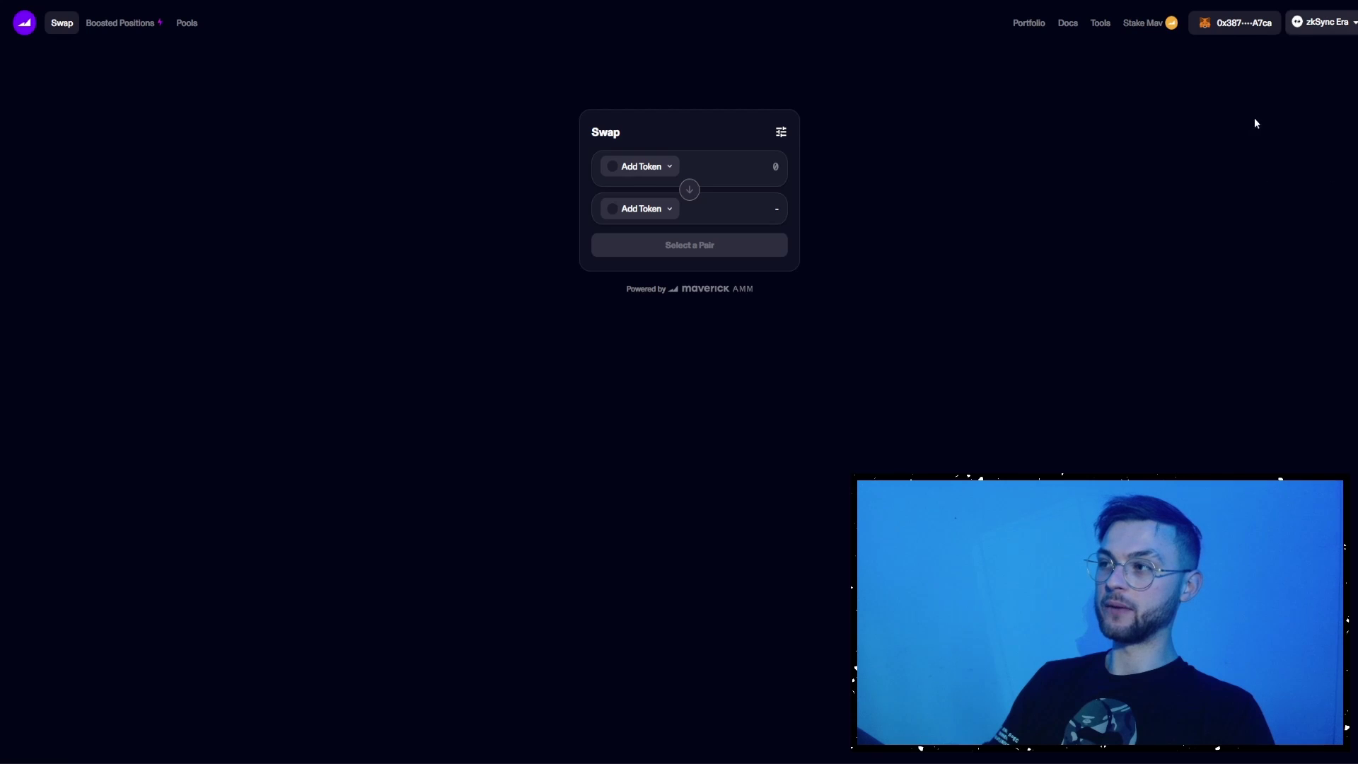
- Swap 0.001 ETH for about 4.495 MAV and confirm the swap
click(635, 173)
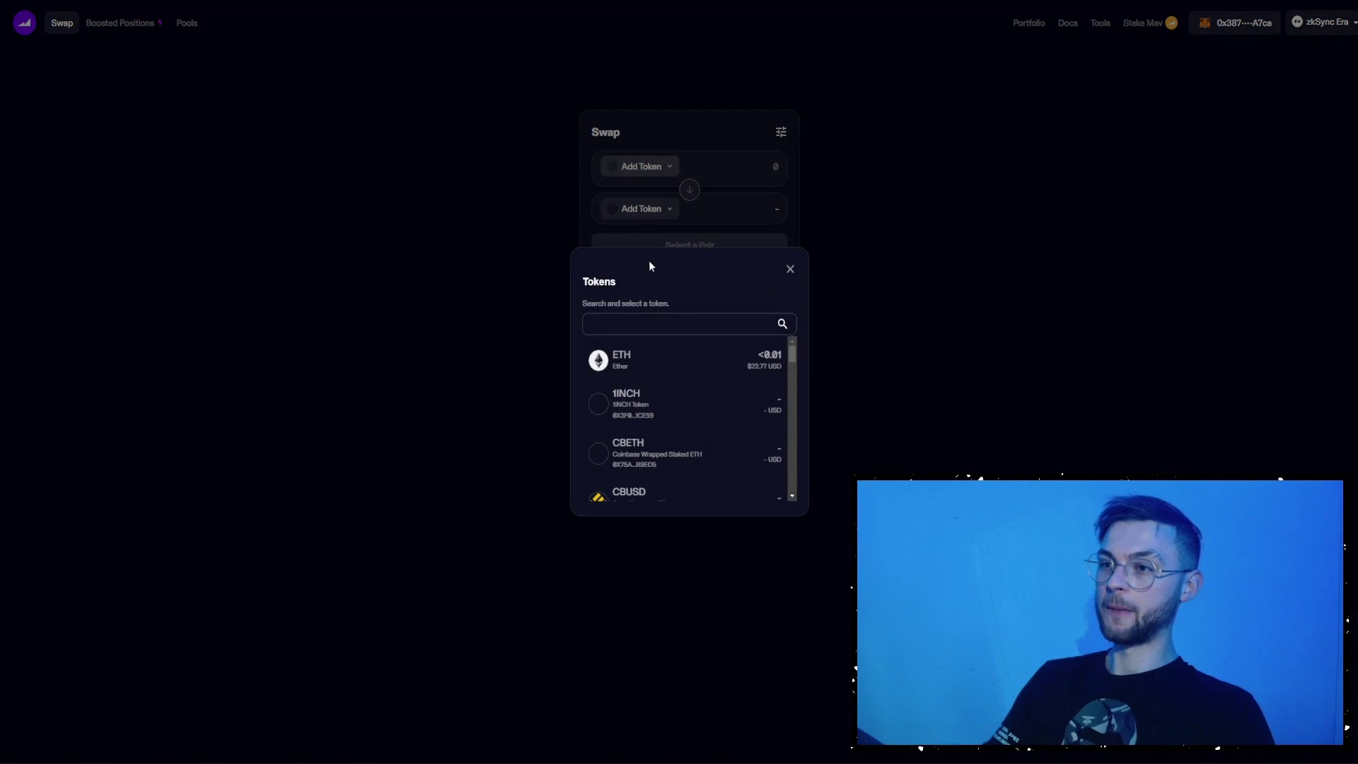
click(663, 369)
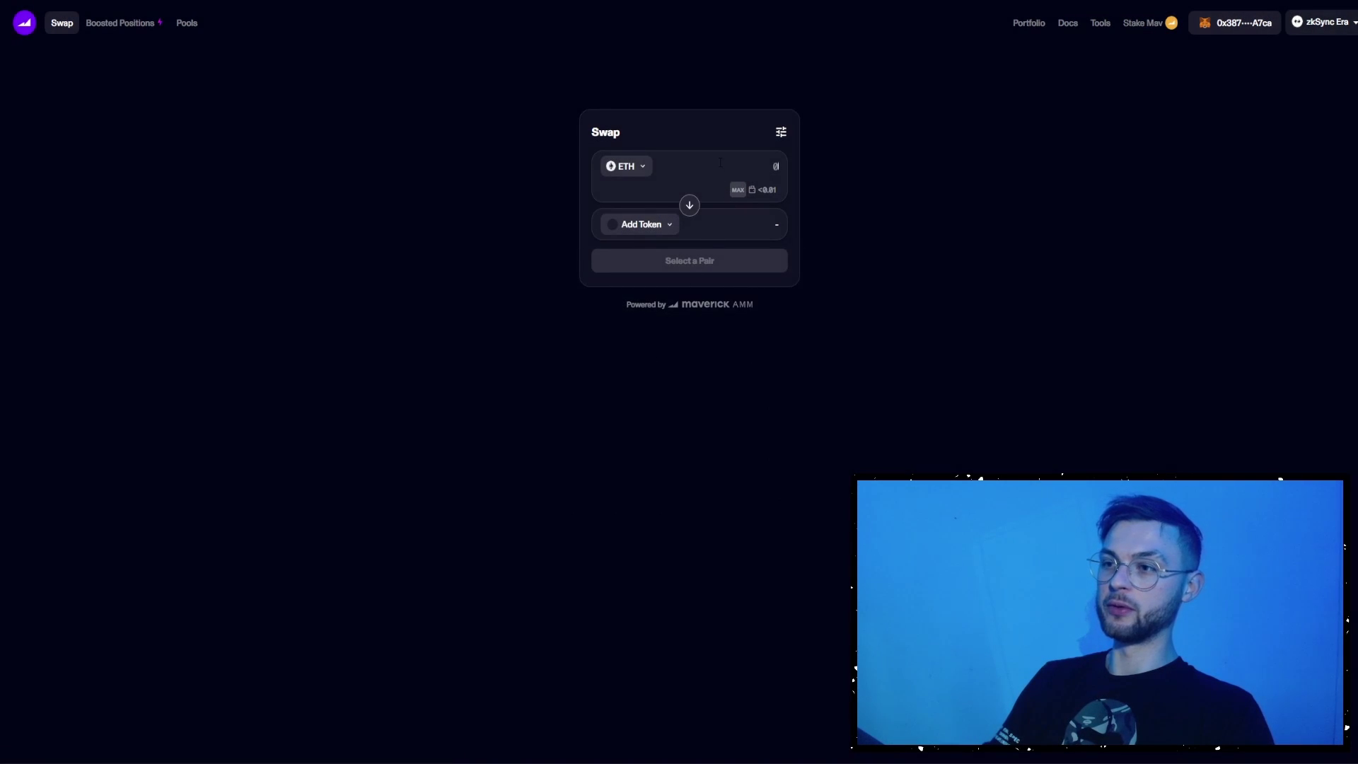
text(0.001)
click(642, 227)
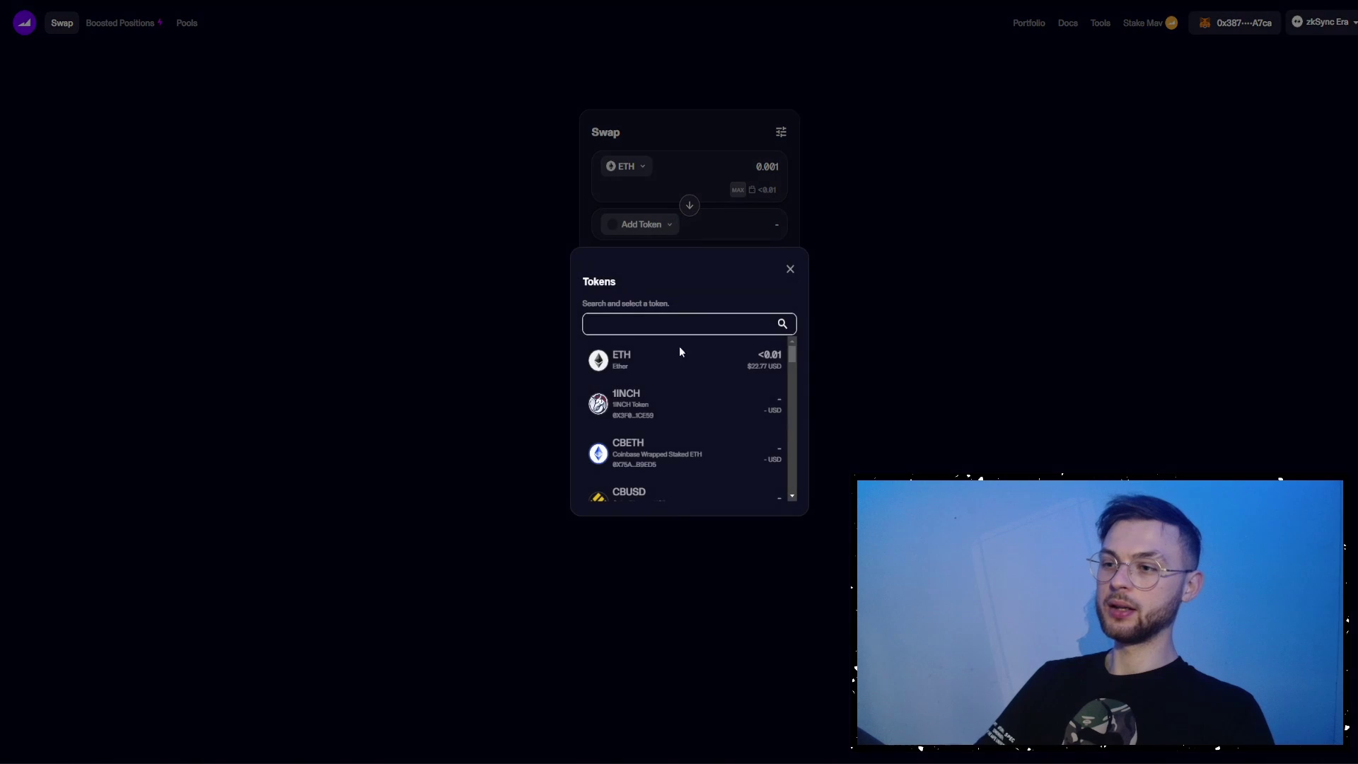
text(mav)
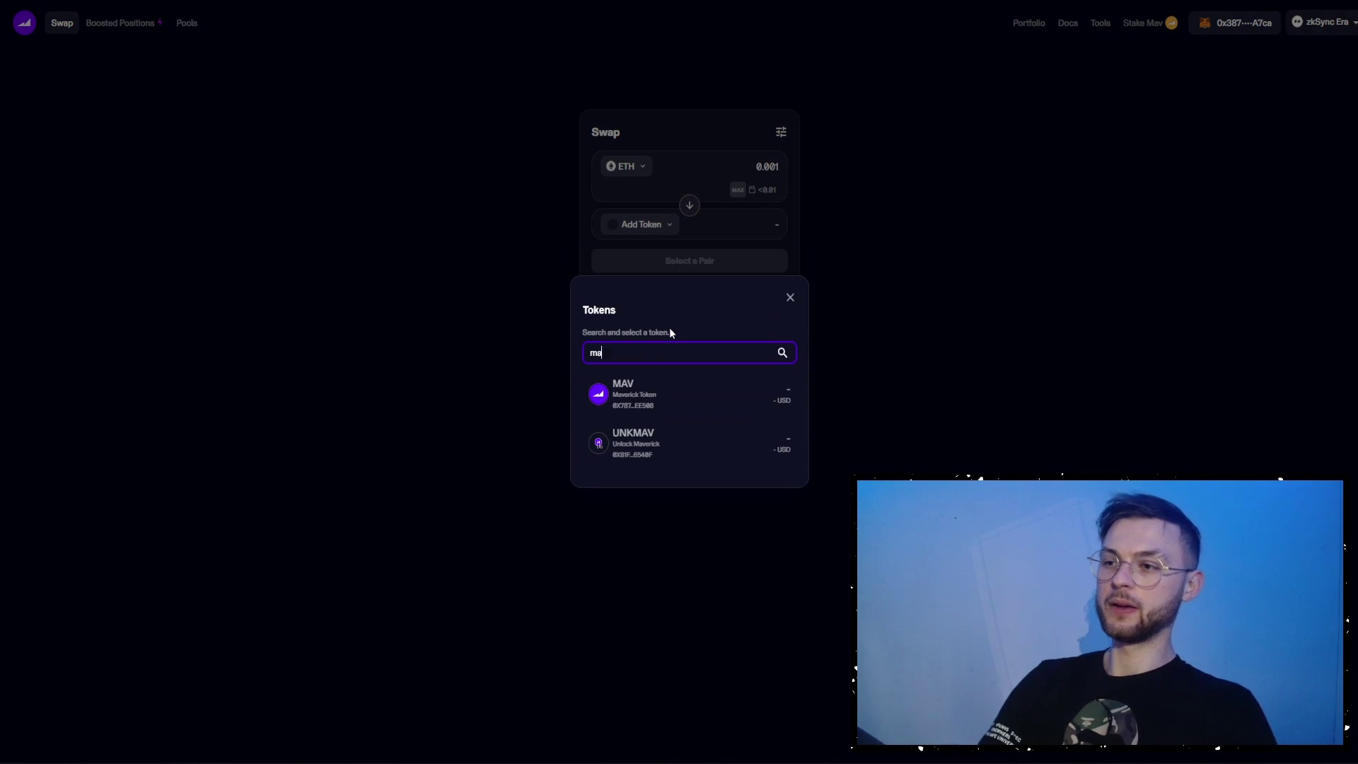
click(645, 396)
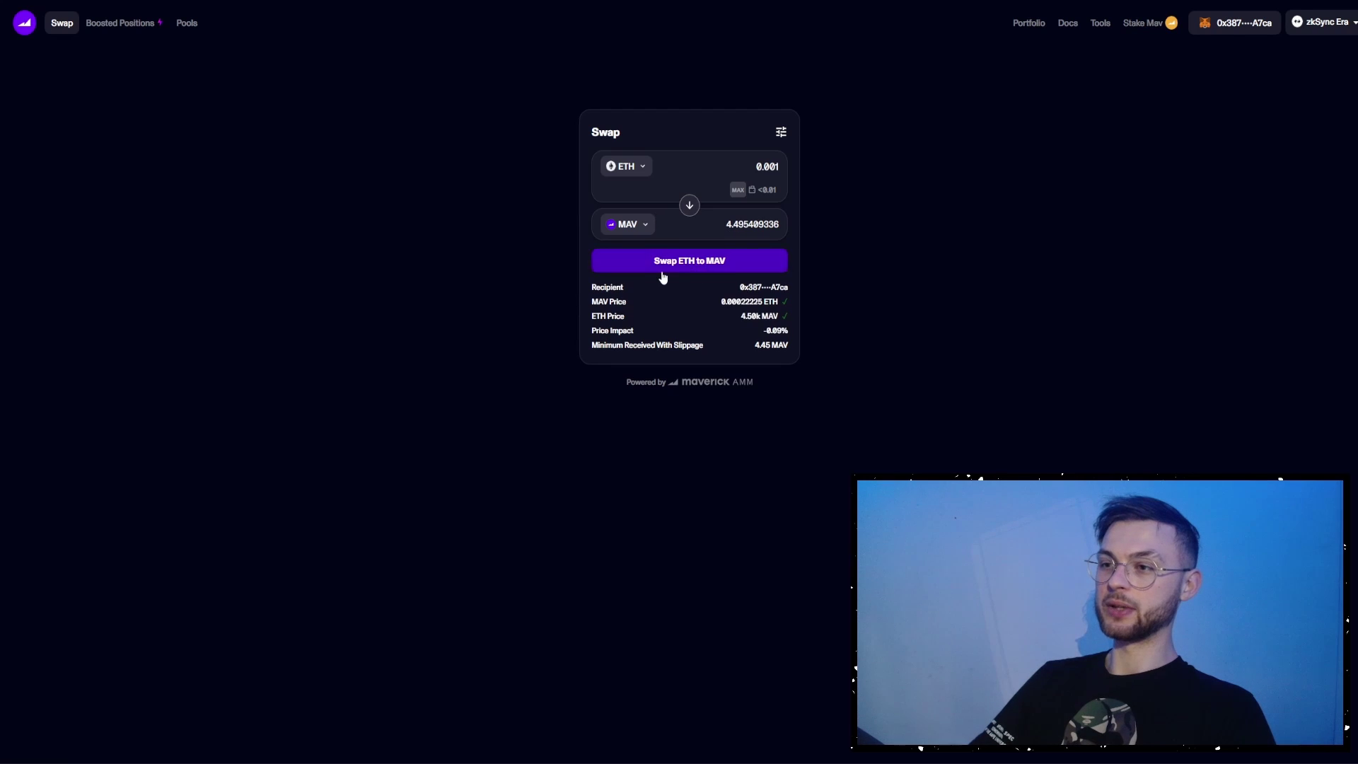
click(670, 266)
click(692, 287)
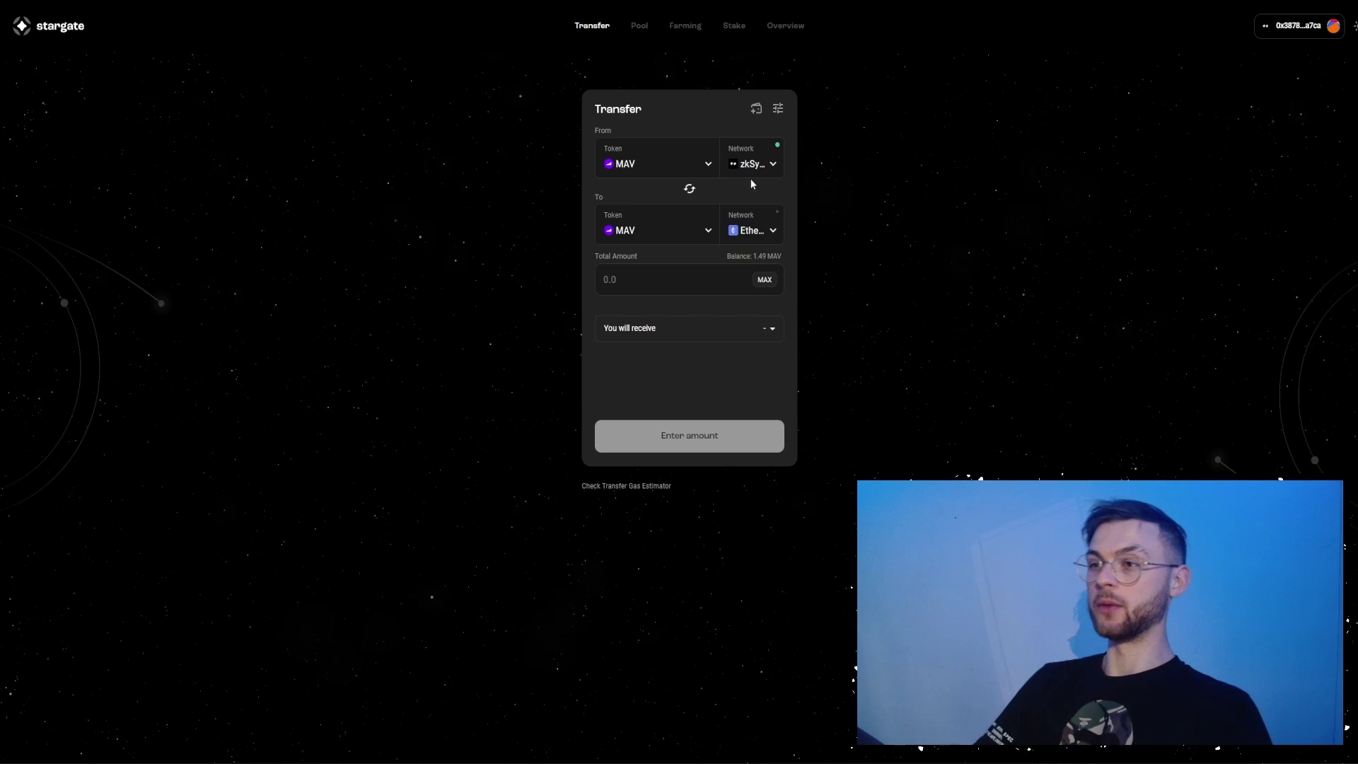
- Transfer the full MAV balance (1.49 MAV) from zkSync to Base
click(748, 232)
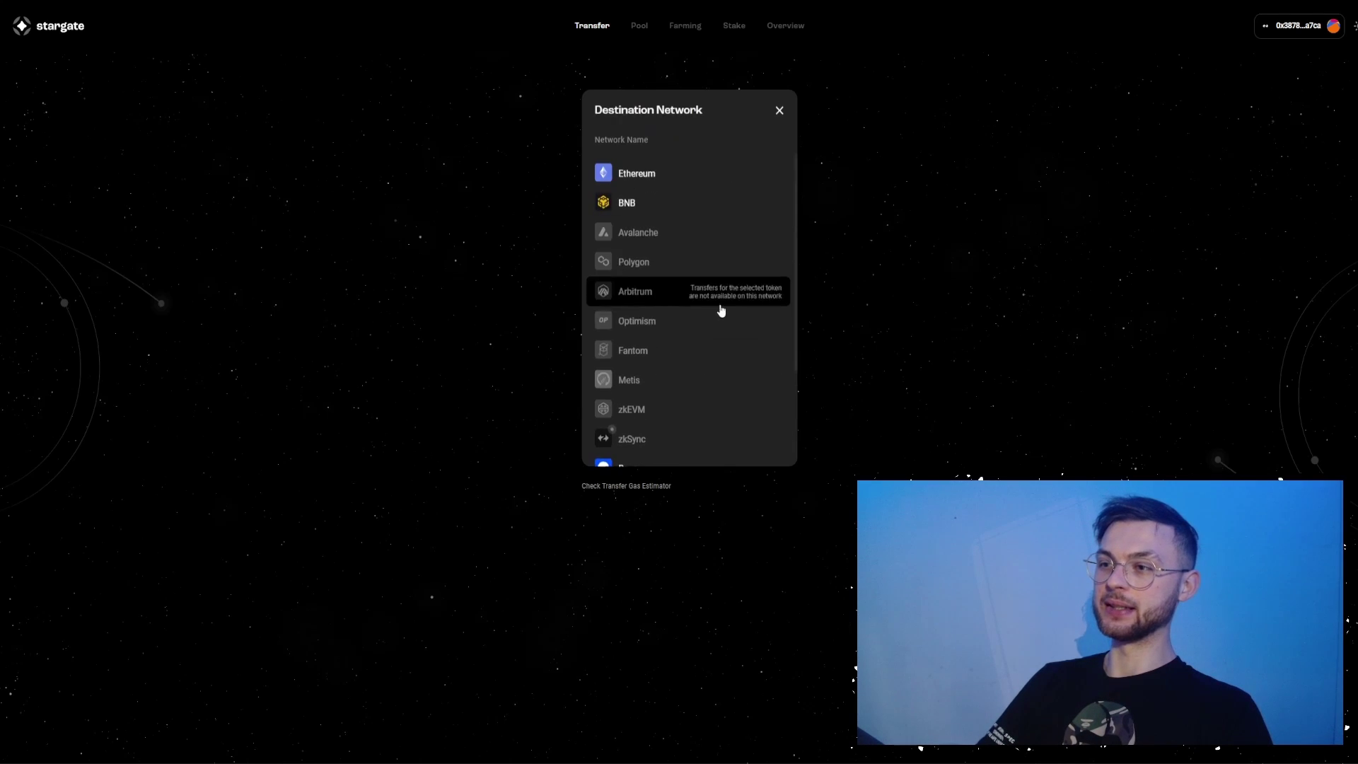
scroll(657, 413, down, 3)
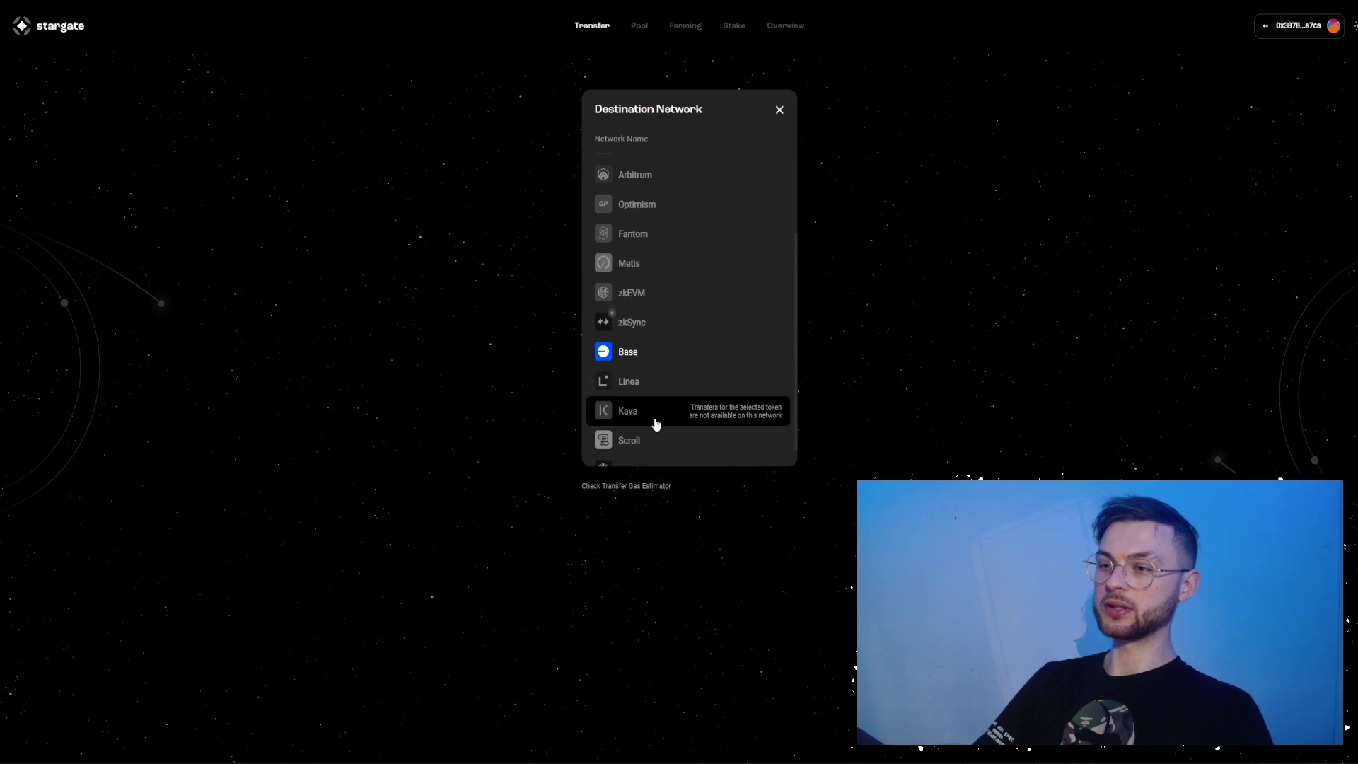
click(638, 332)
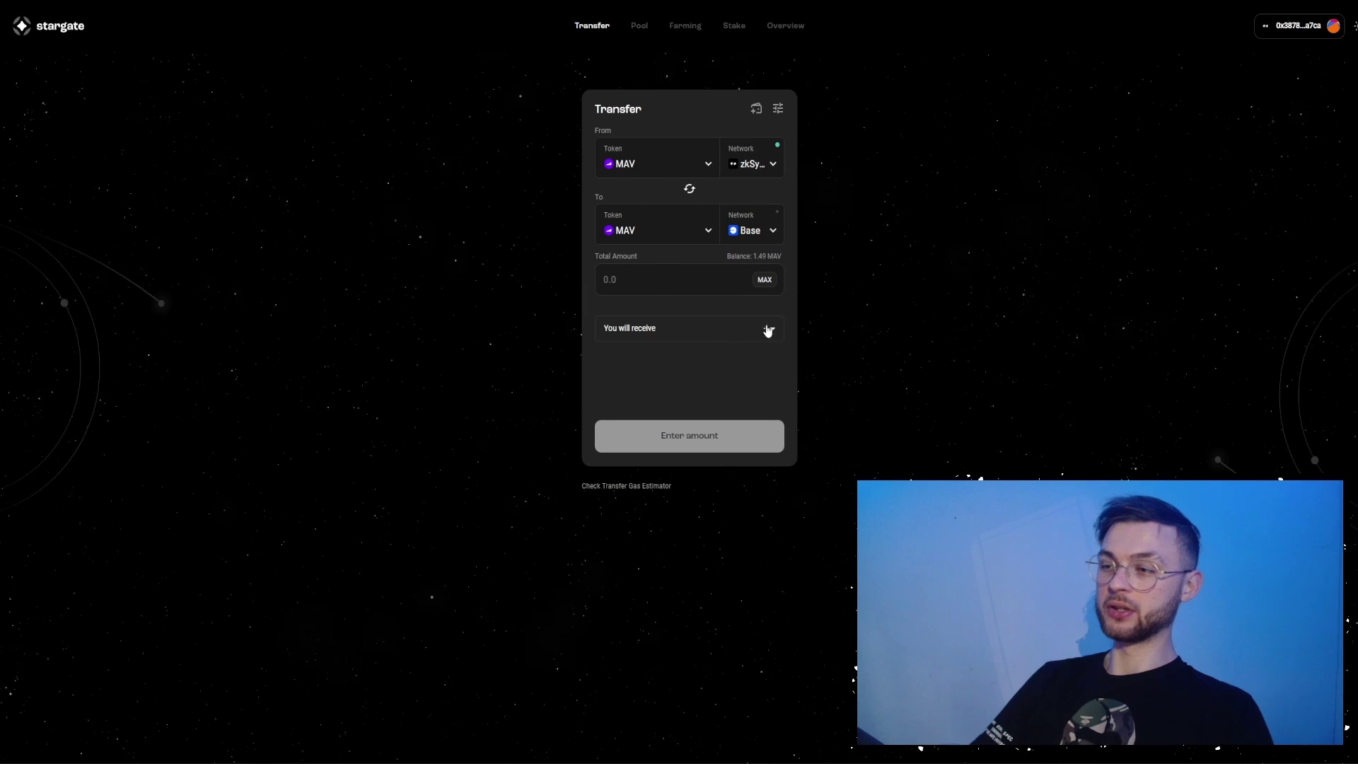
click(765, 281)
click(686, 439)
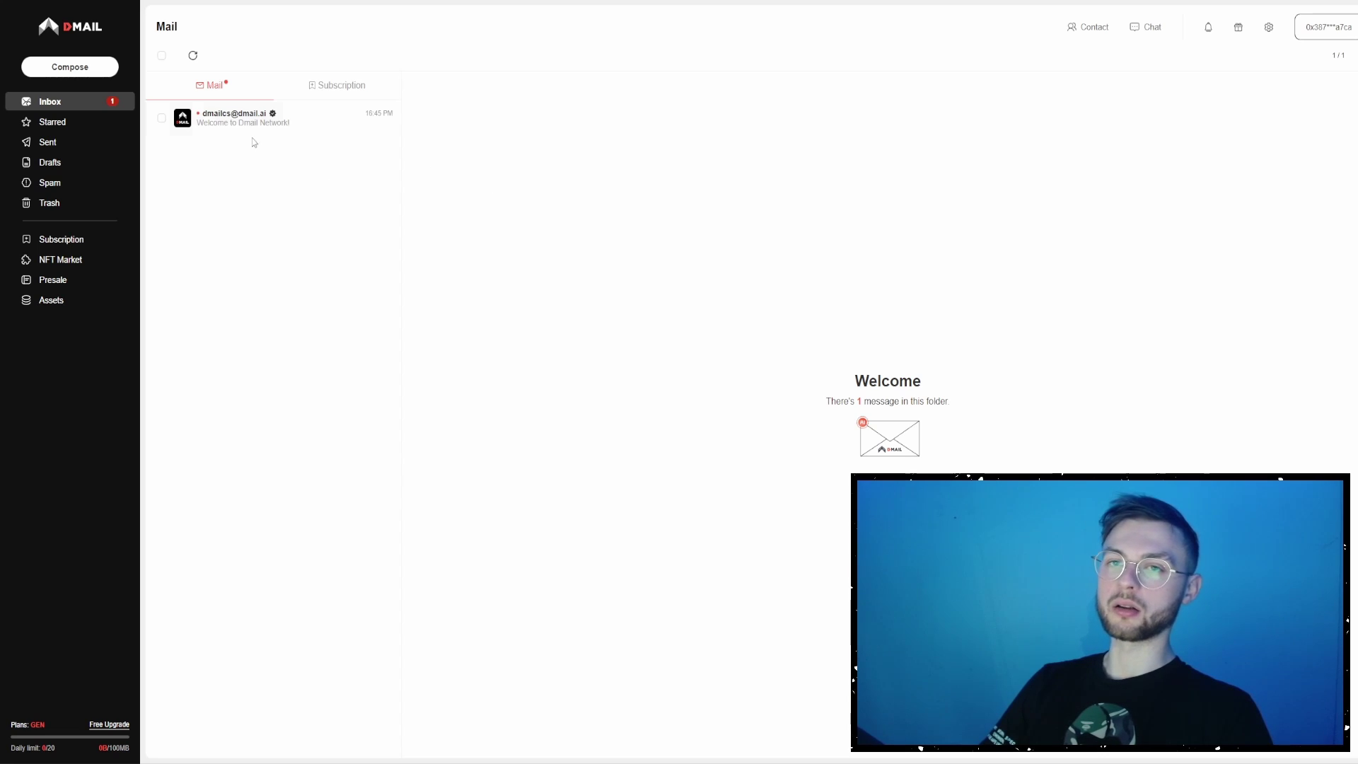
- Compose an email to an Outlook address with subject and body 'test' and send it
click(70, 67)
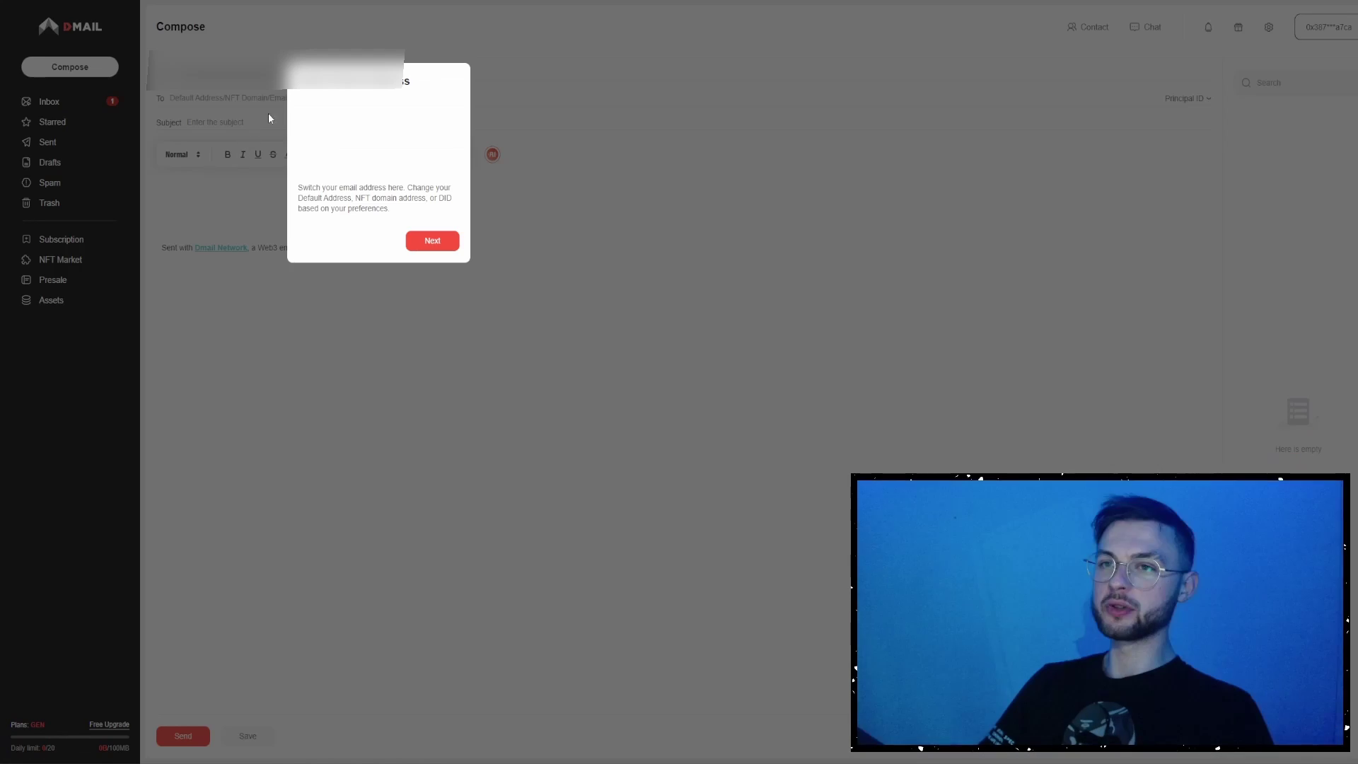
click(433, 239)
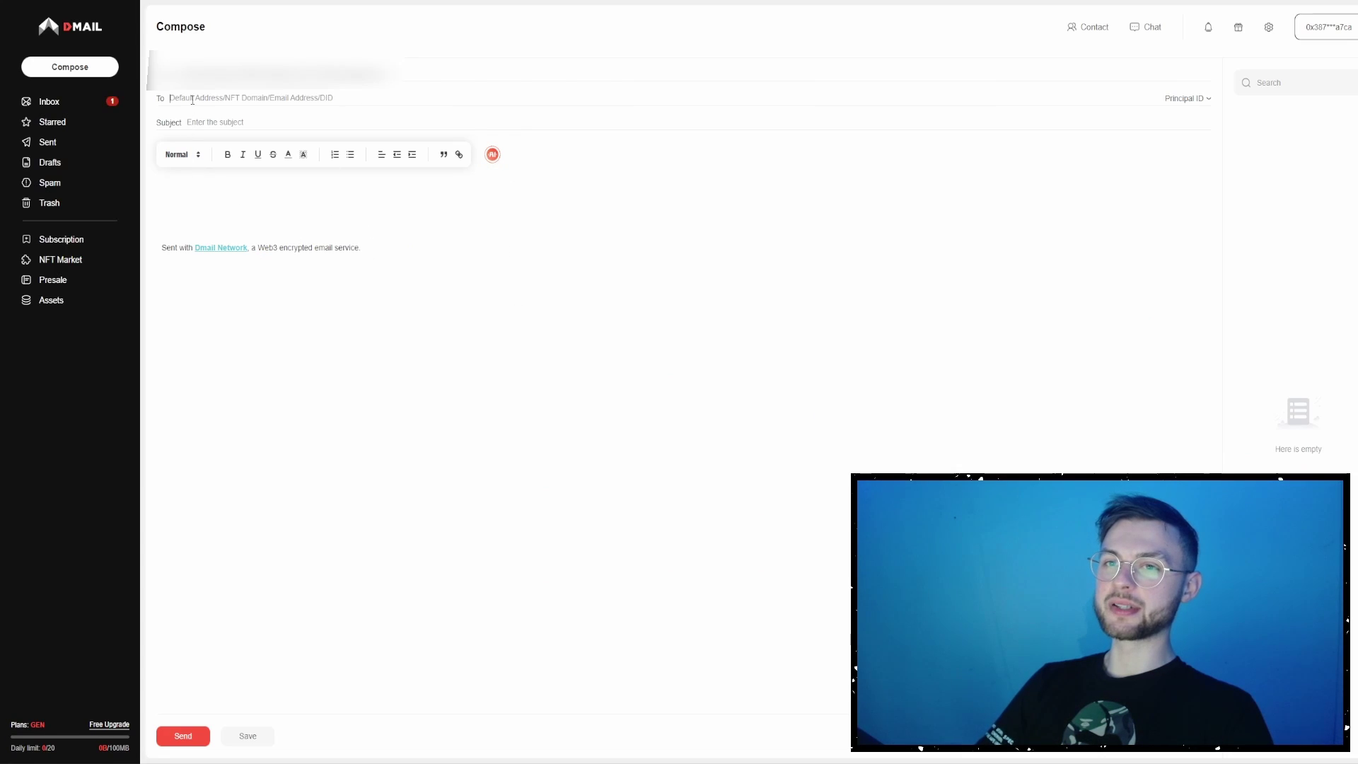
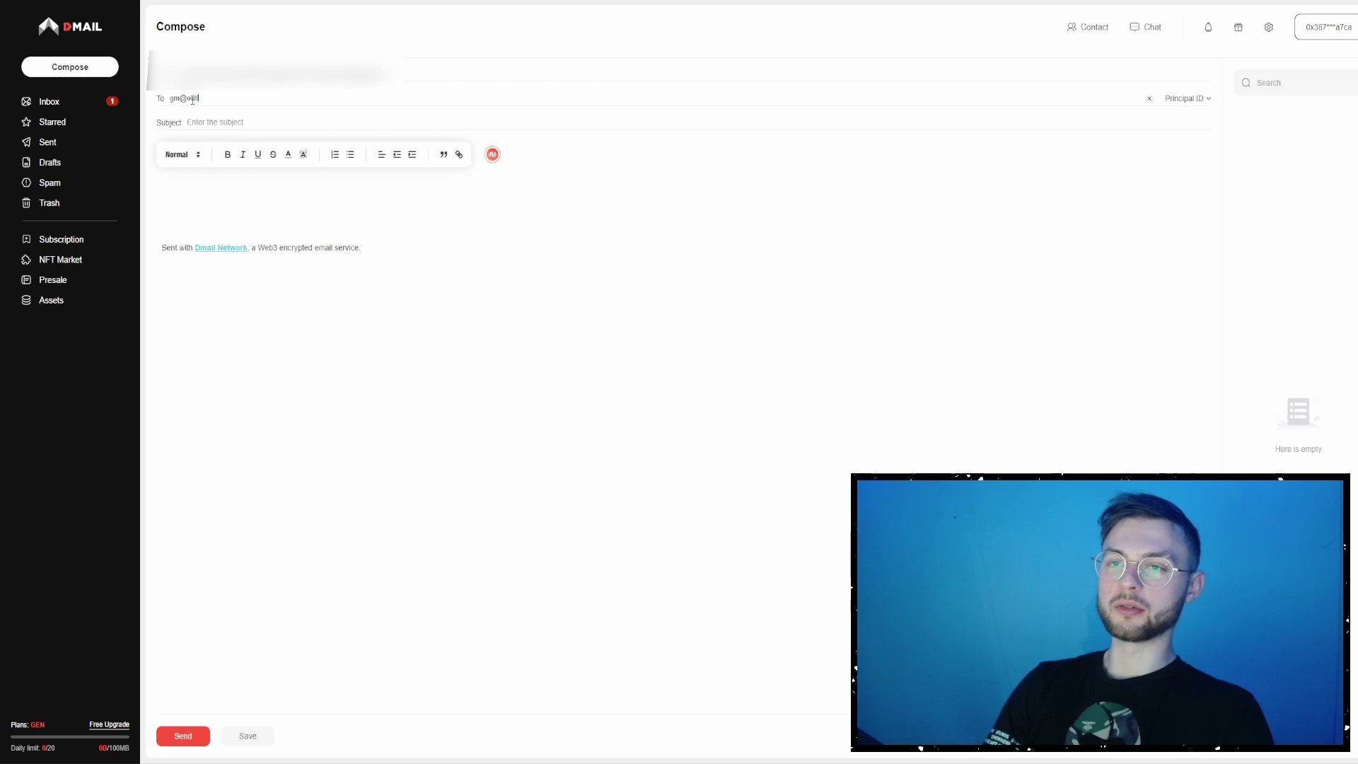
click(220, 121)
text(te)
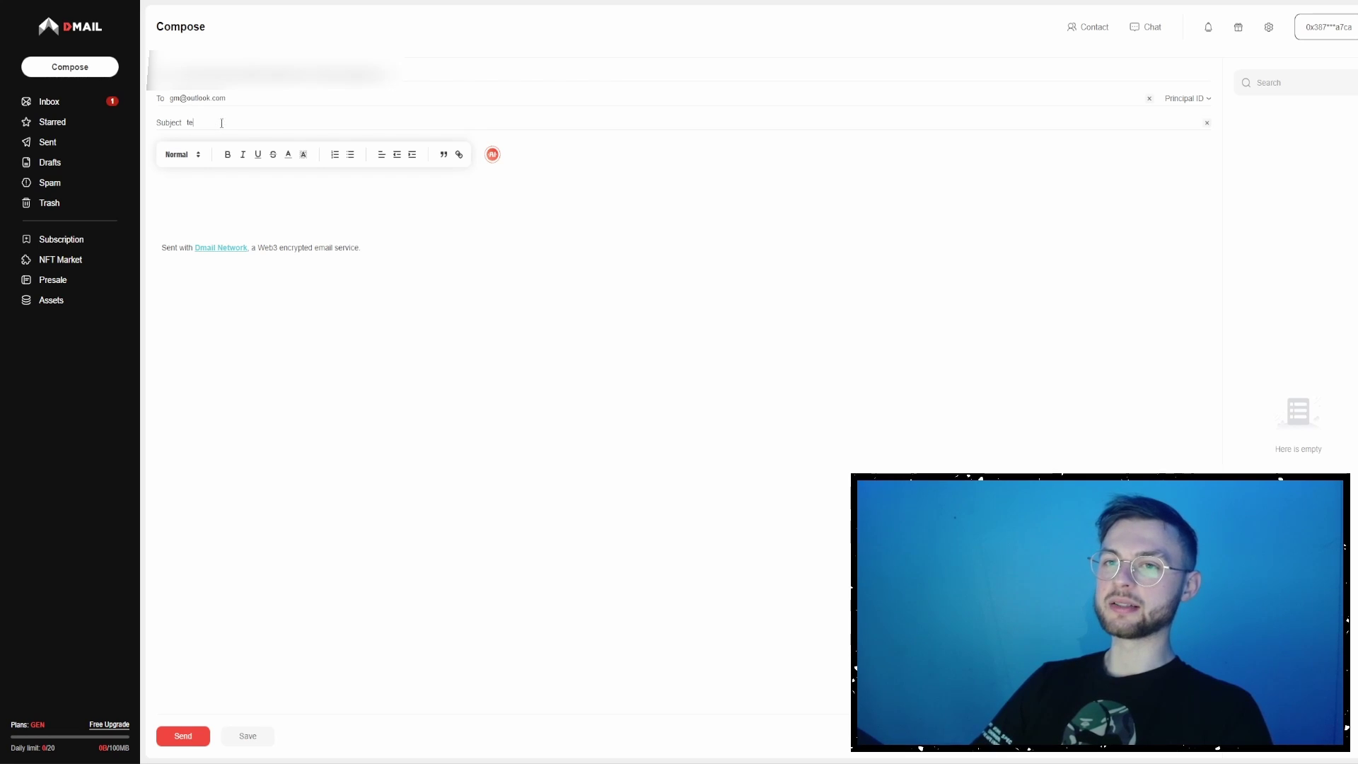
text(test)
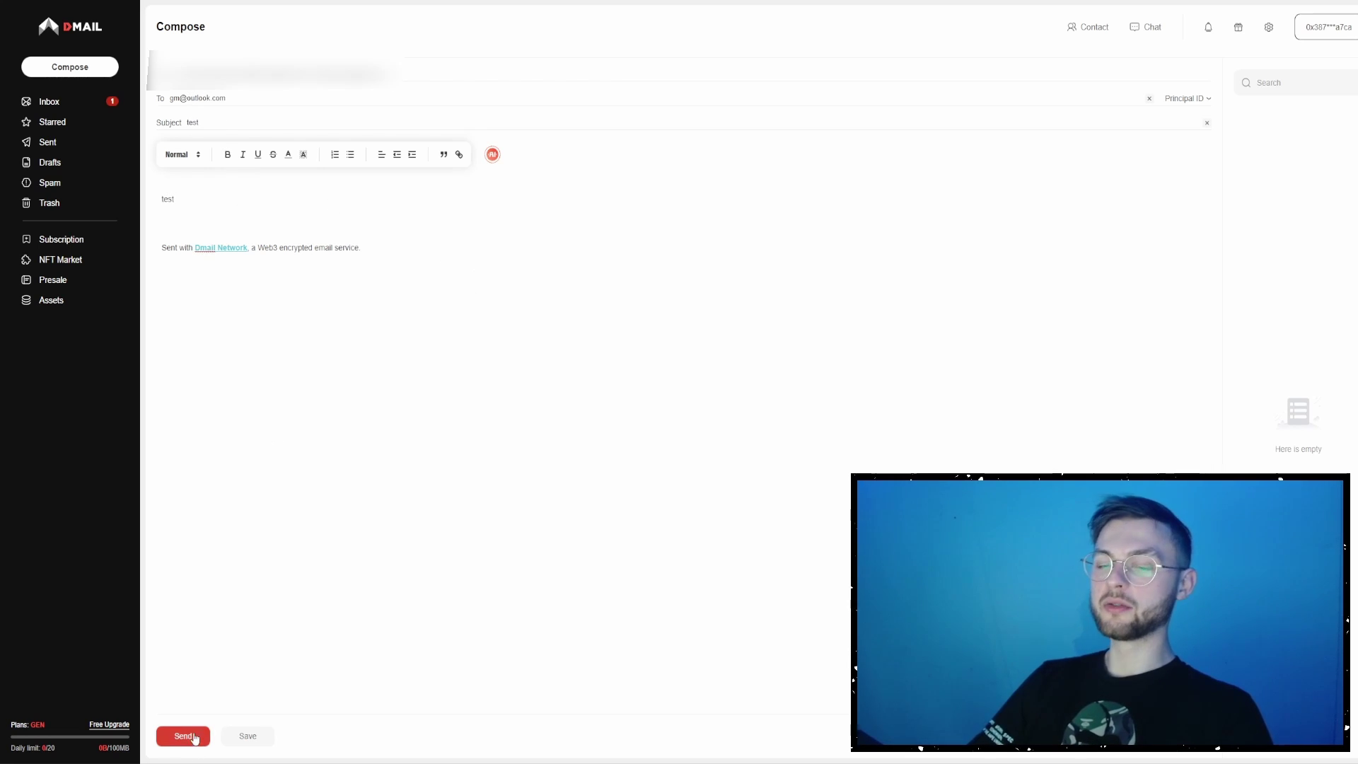
click(183, 735)
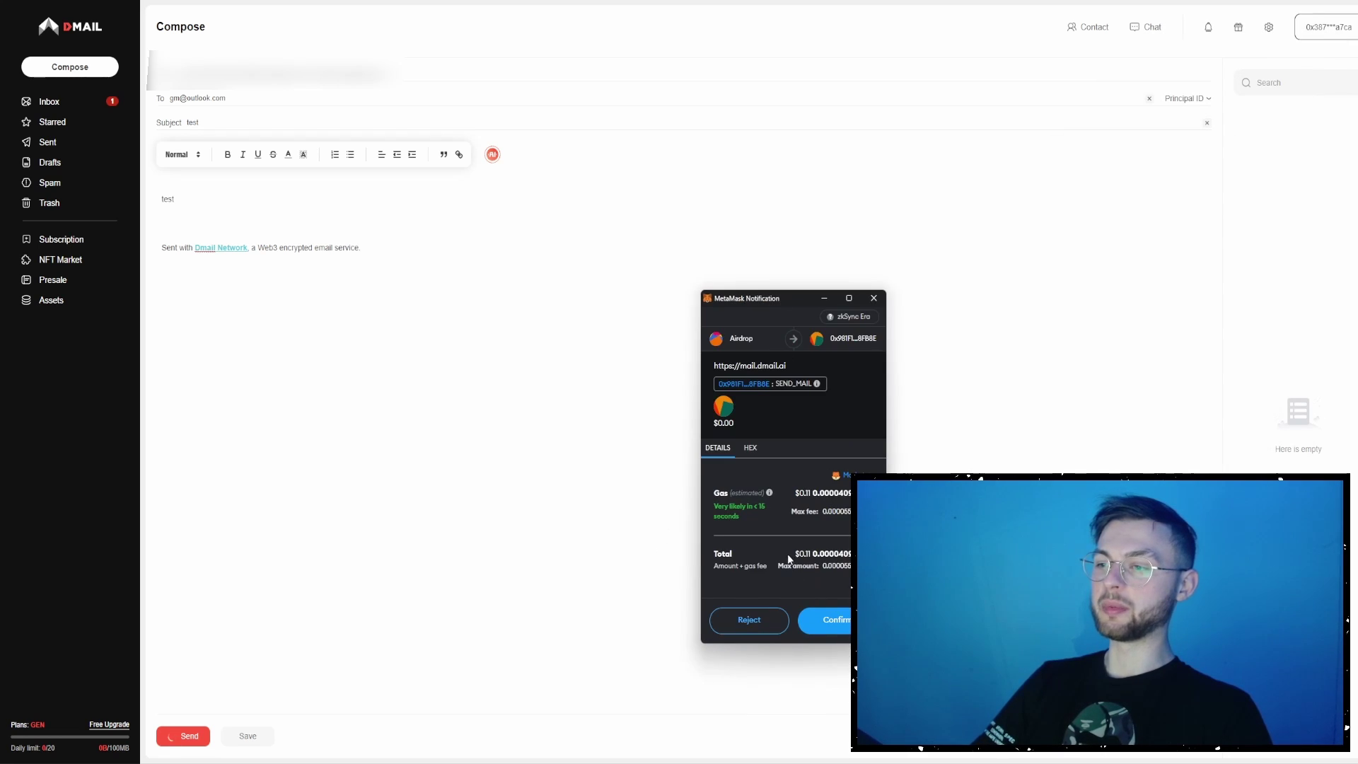
- Approve the sending fee and transaction in the wallet, then start a second test email
click(832, 623)
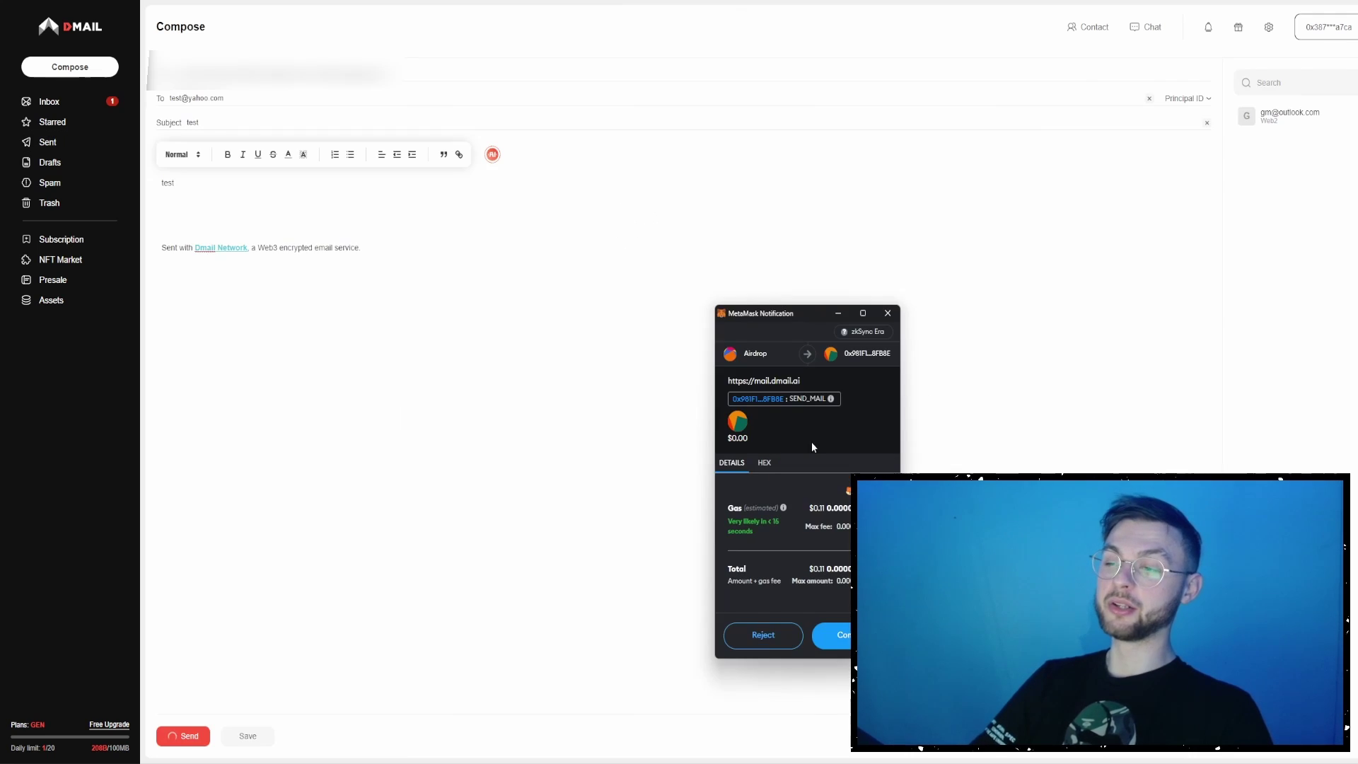
click(842, 640)
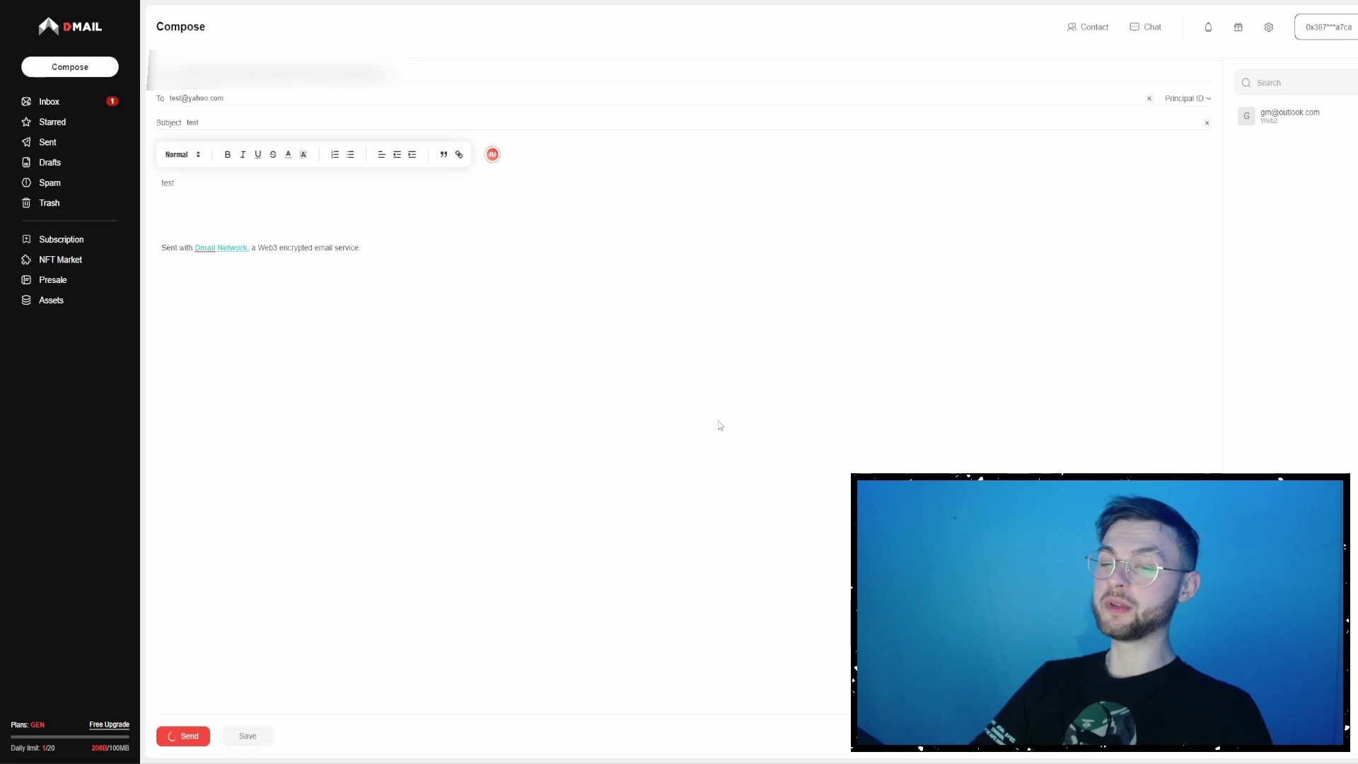
click(69, 66)
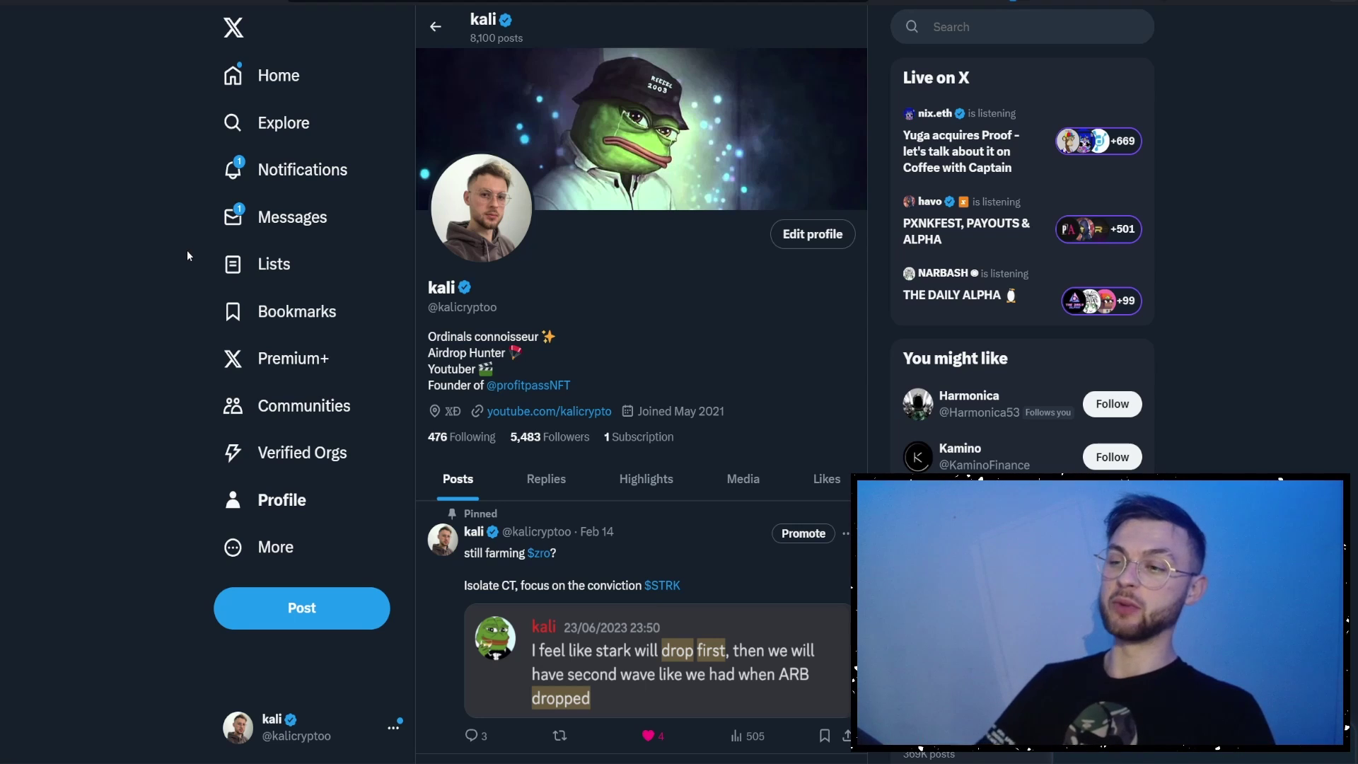
- Go to the Profit Labs profile via the bio link and scroll through its airdrop profit-card posts
click(527, 385)
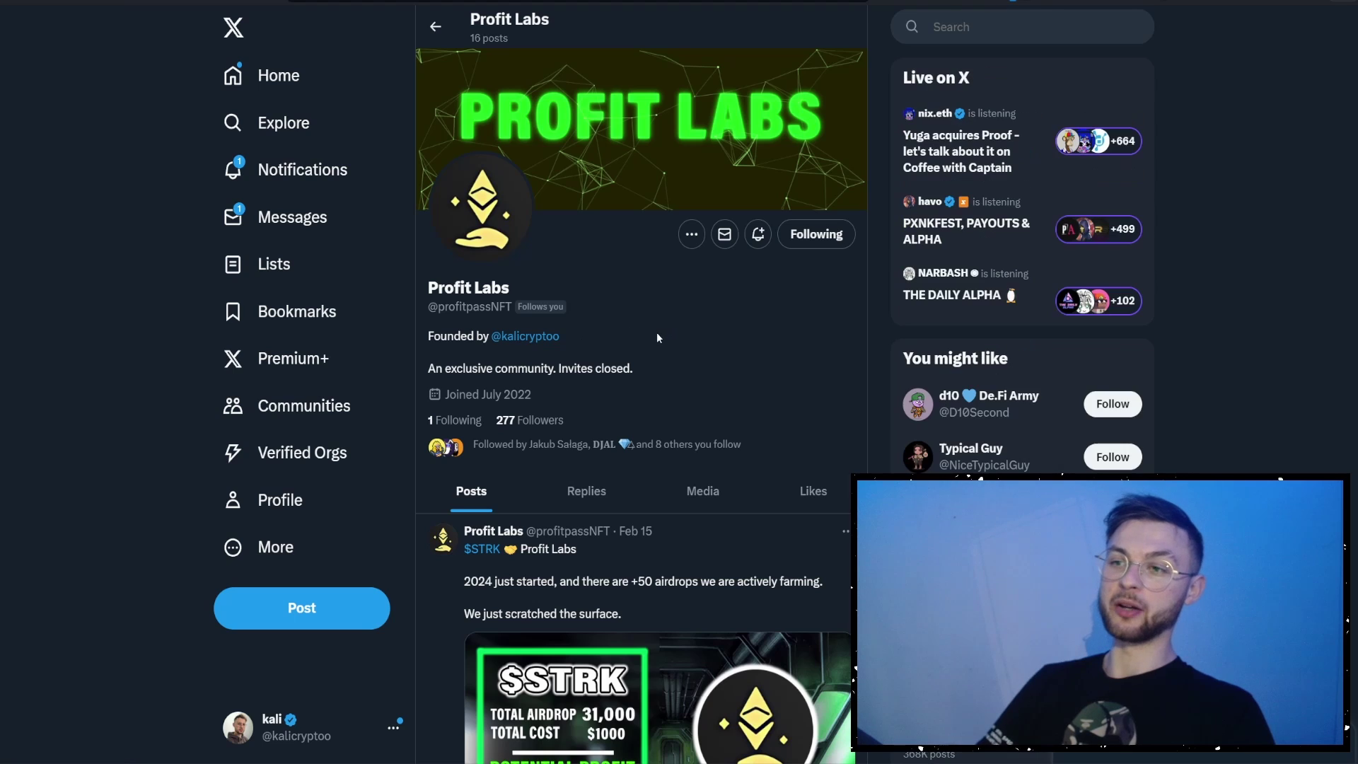
scroll(620, 345, down, 2)
scroll(436, 359, down, 10)
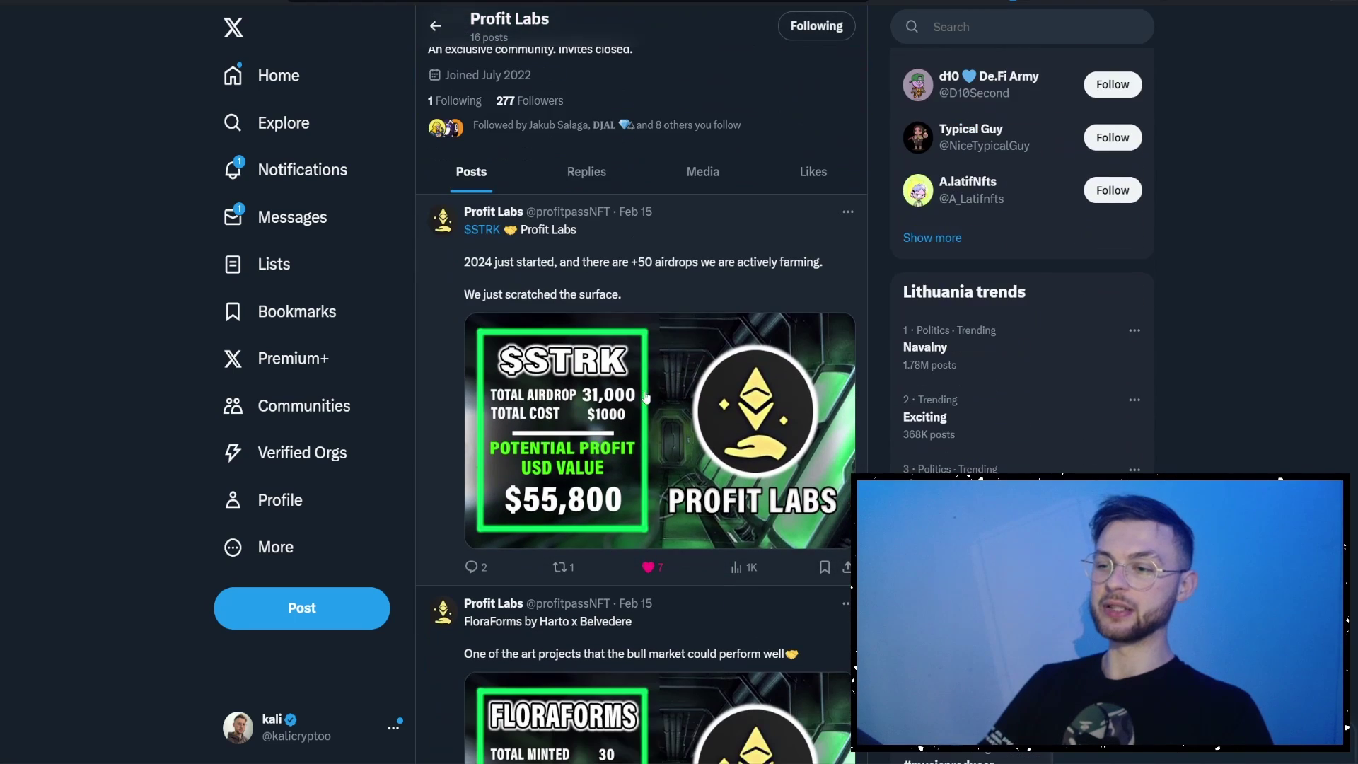
scroll(436, 359, down, 10)
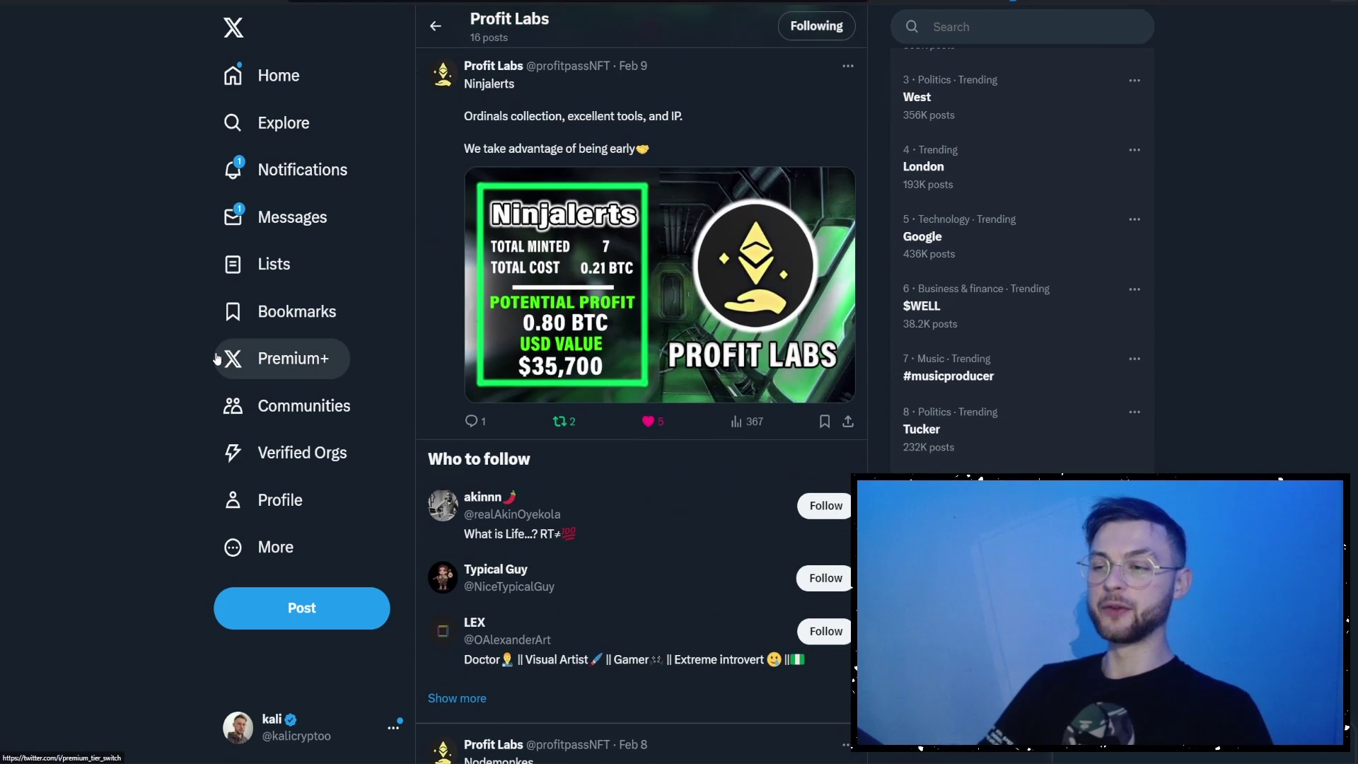
scroll(208, 351, up, 10)
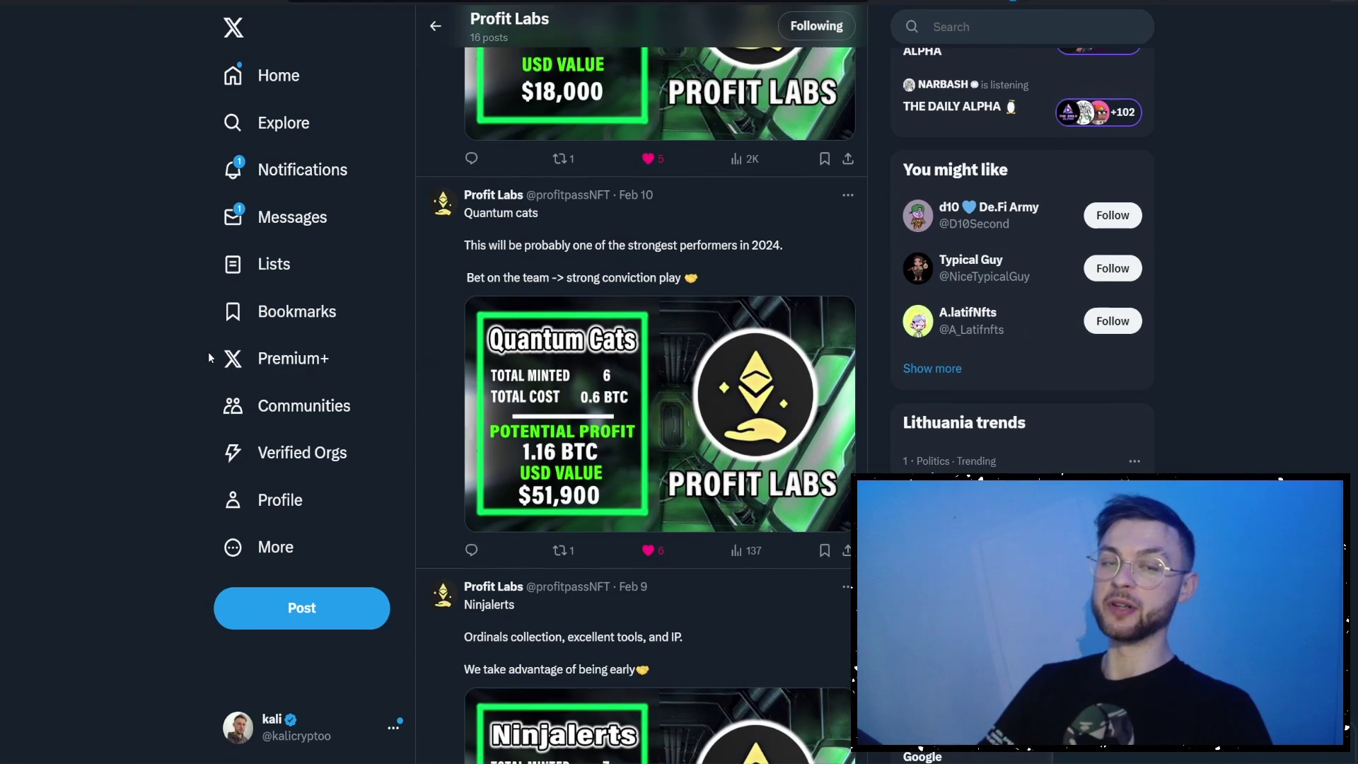